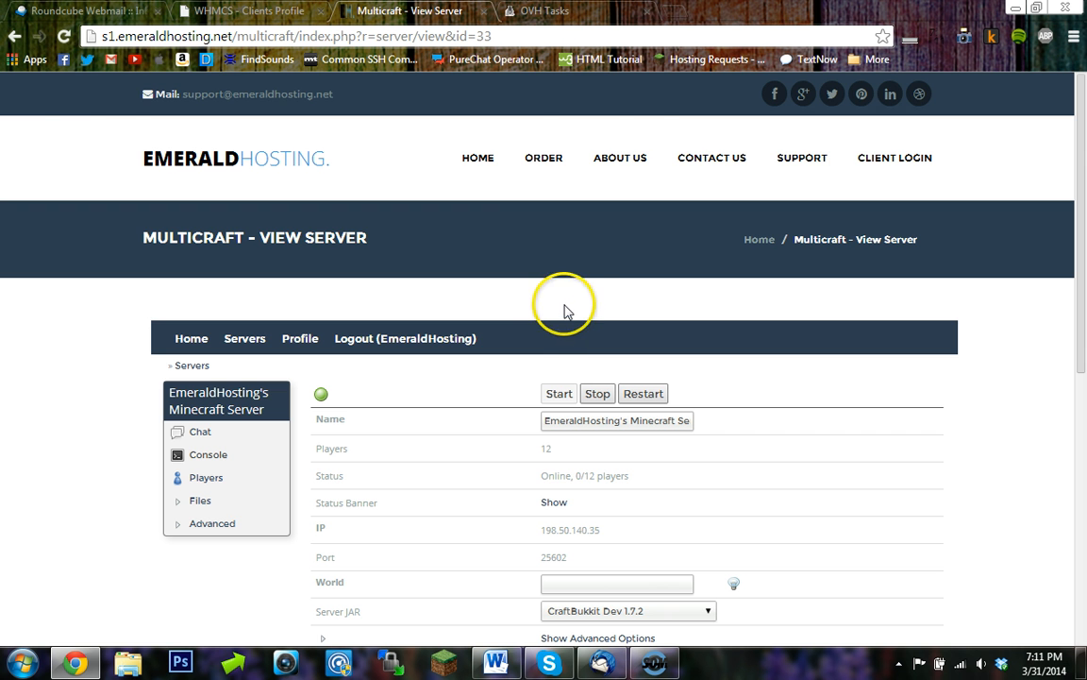
- Open a new browser tab and go to the Bukkit plugins site
left_click(600, 11)
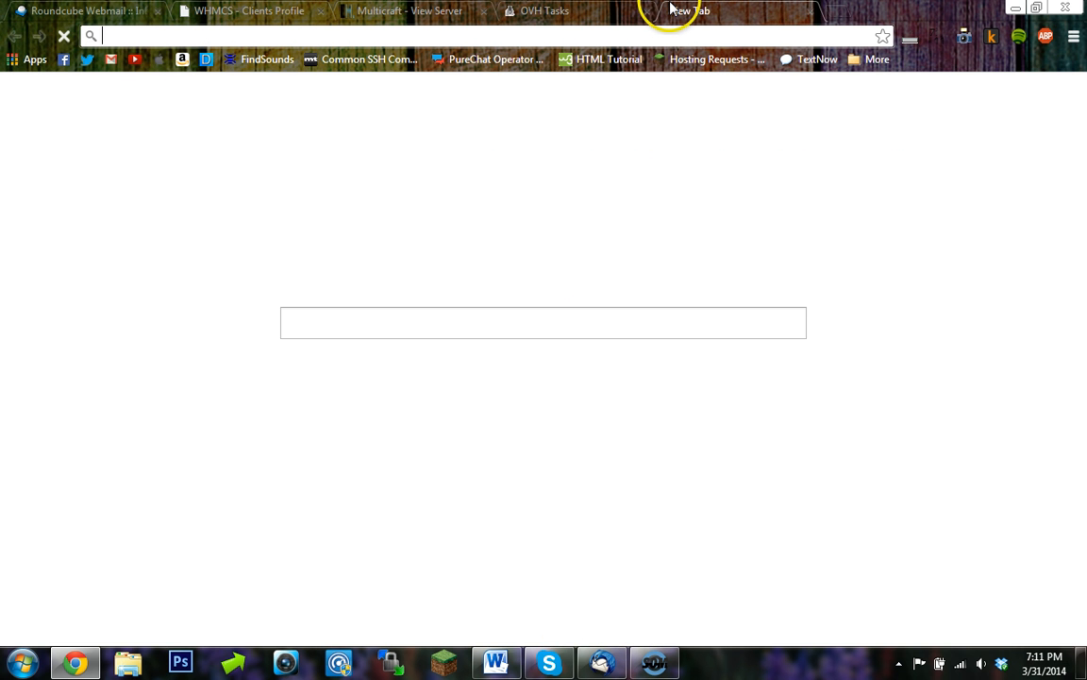
type("plugins")
key("Return")
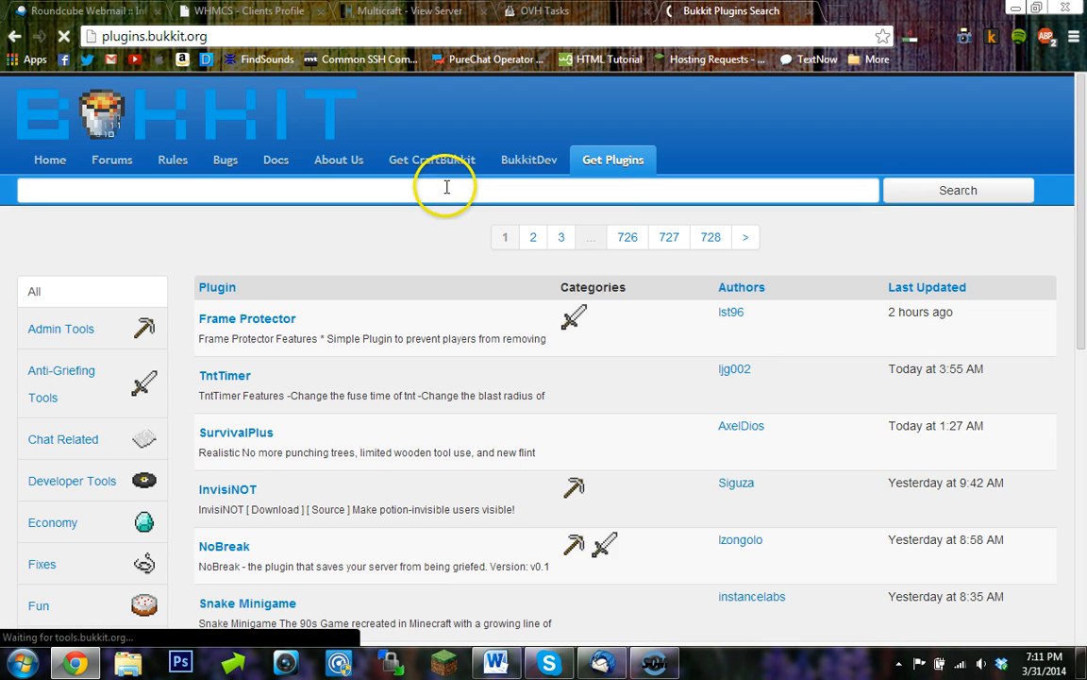
- Search the plugins site for votifier and open the Votifier plugin page
type("votifi")
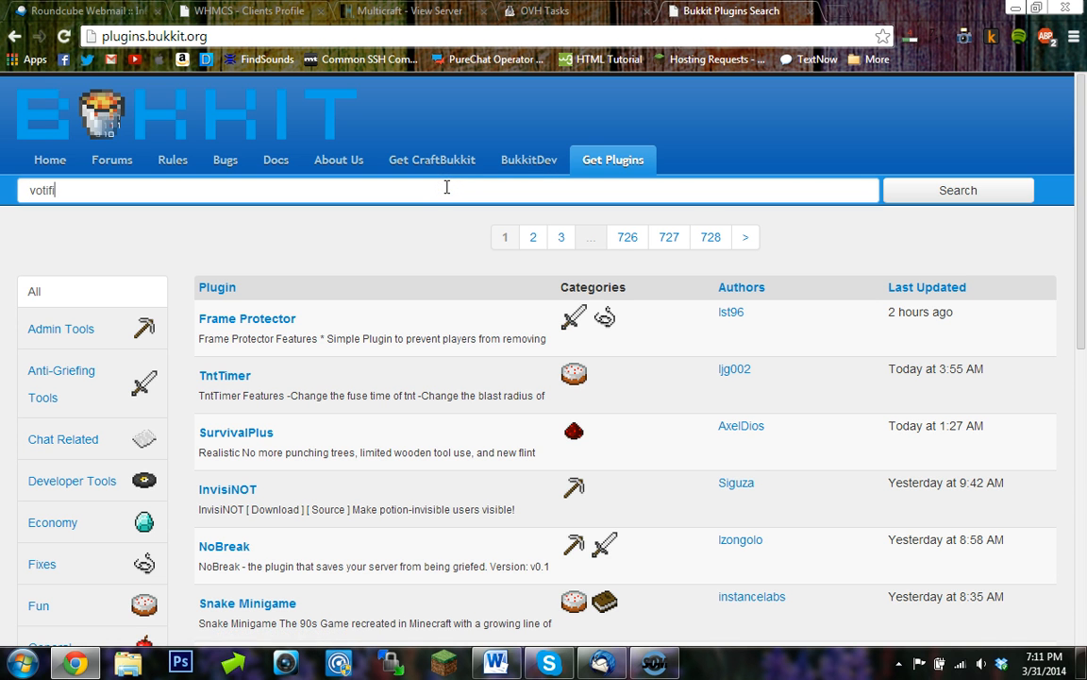
type("er")
key("Return")
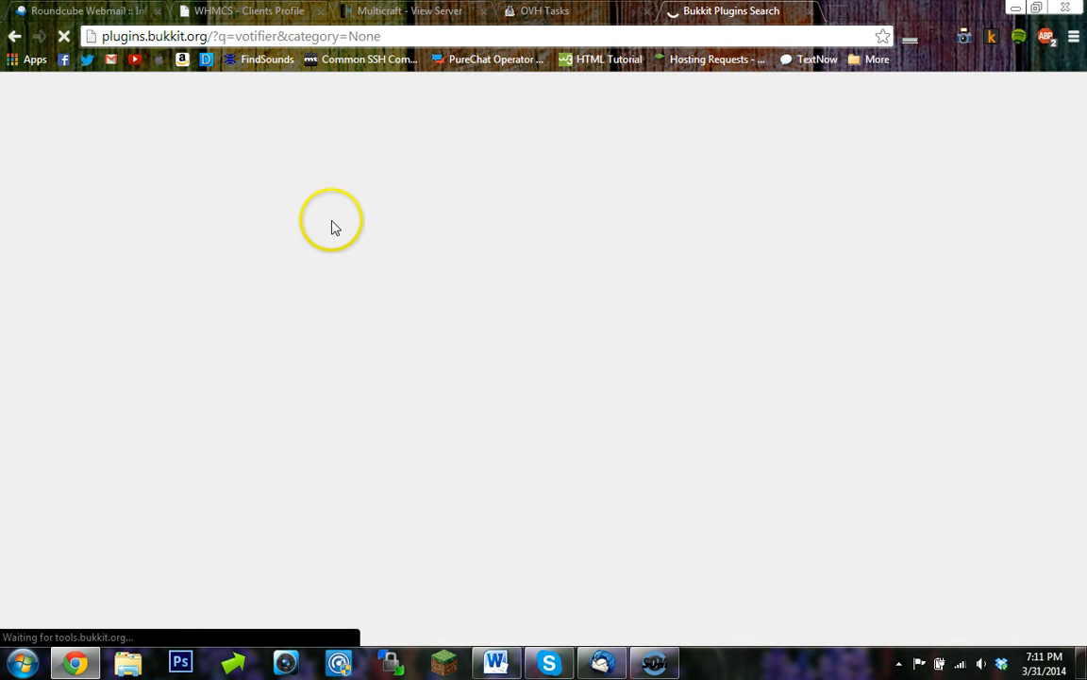
left_click(224, 316)
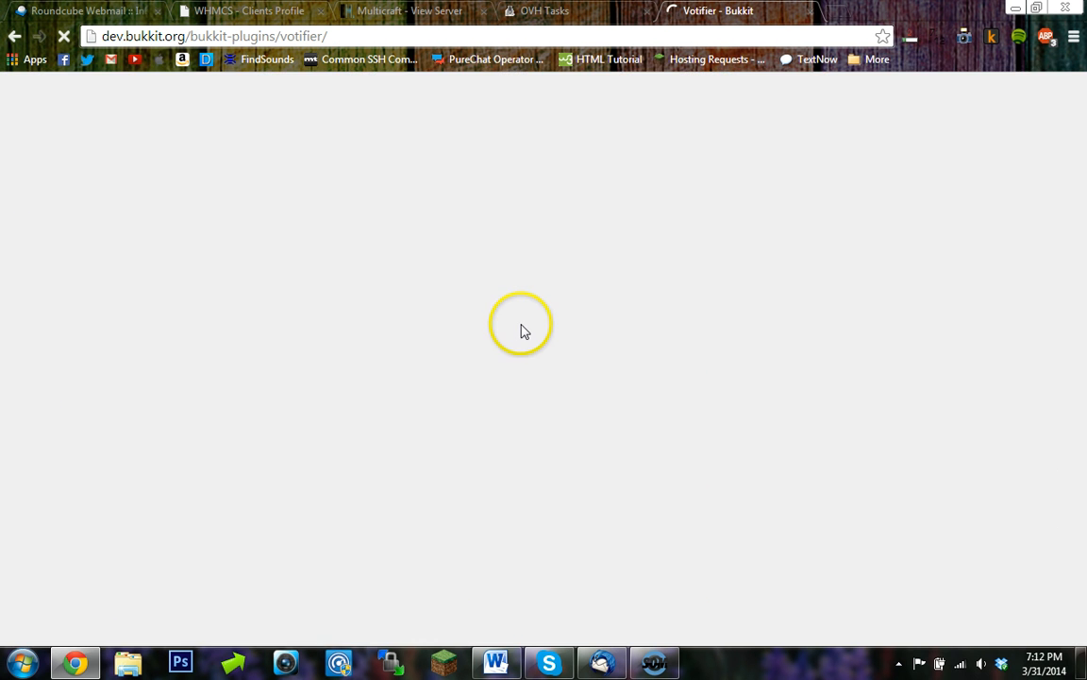
- Download the Votifier 1.9 jar file and choose to keep it
scroll(699, 405, "down", 1)
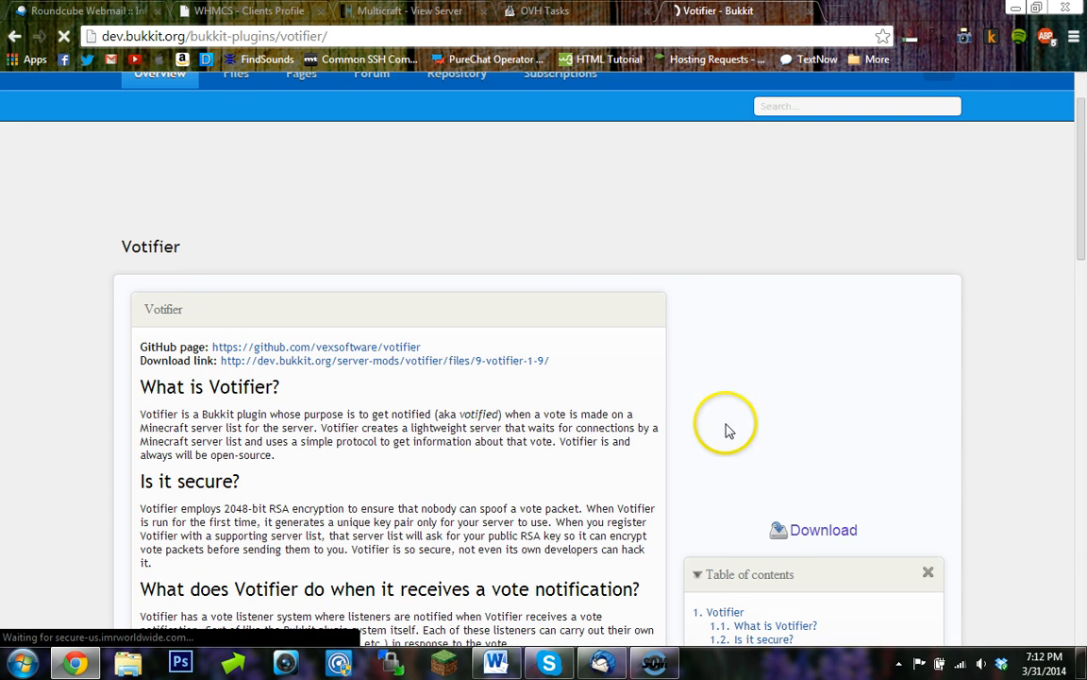
left_click(819, 536)
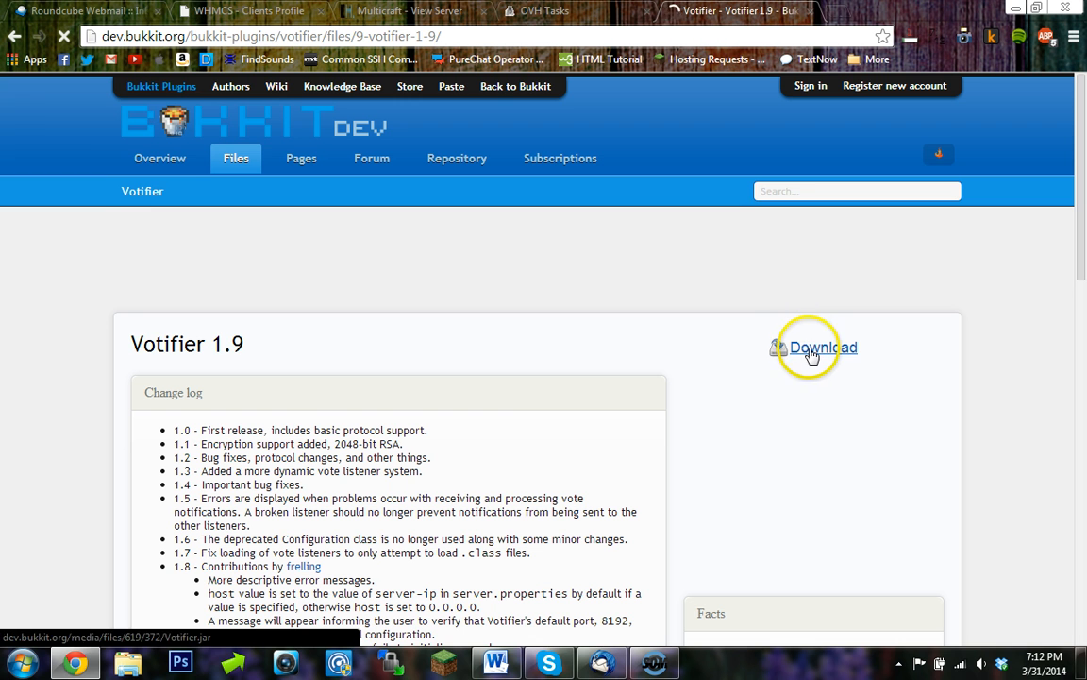
left_click(810, 350)
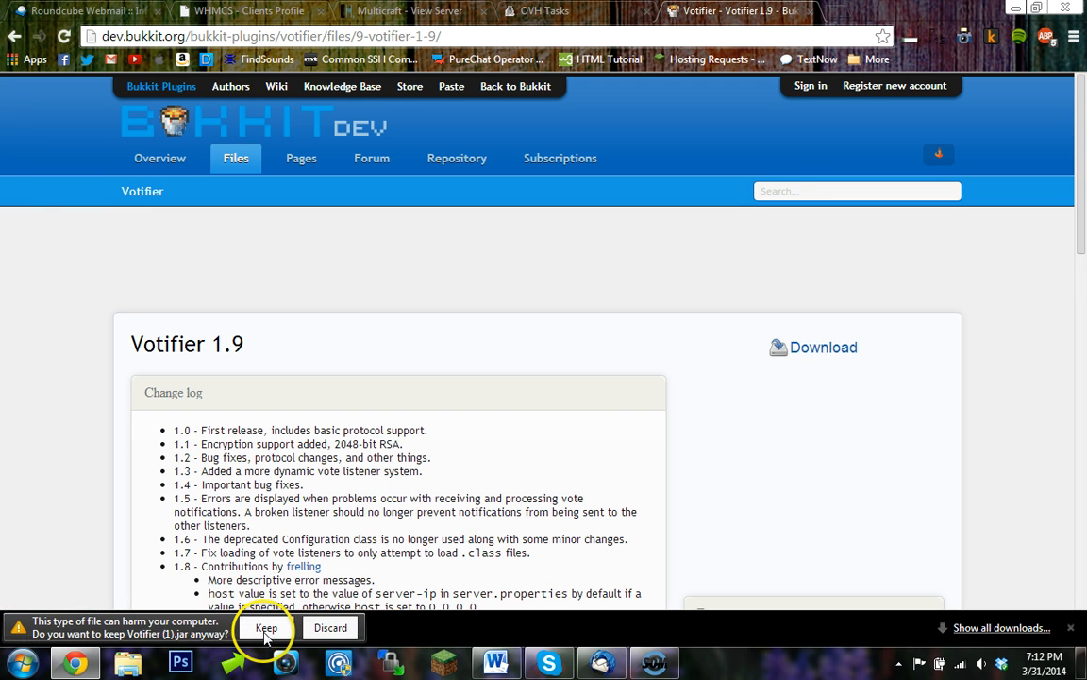
left_click(265, 629)
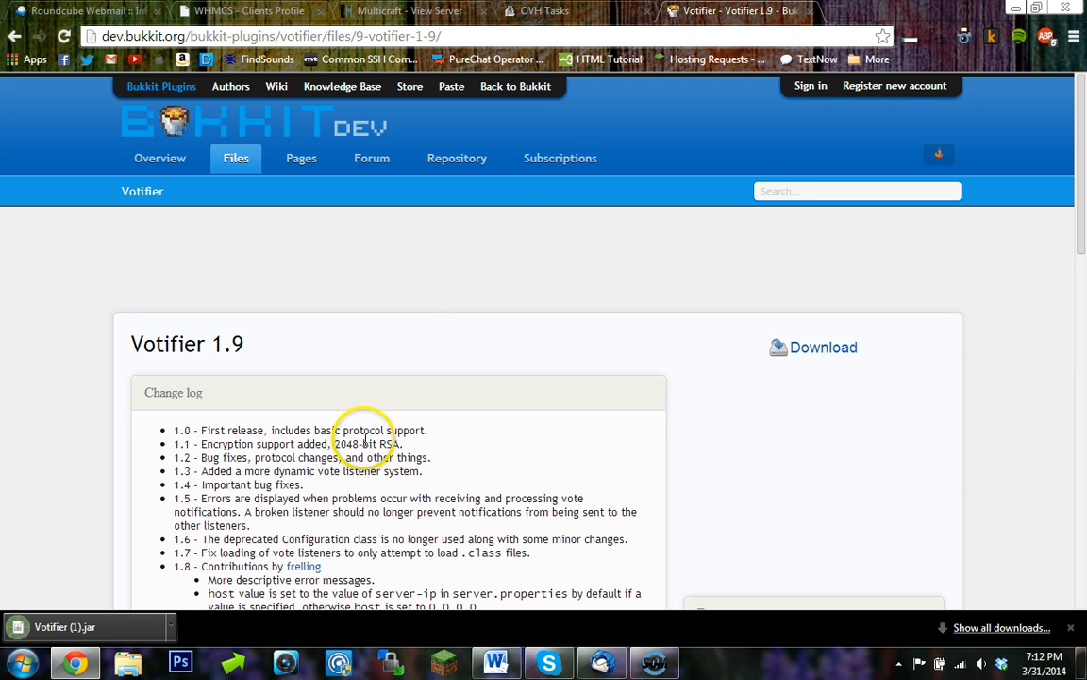
- Return to the Multicraft server page and open its FTP client login page from the Files section
left_click(810, 12)
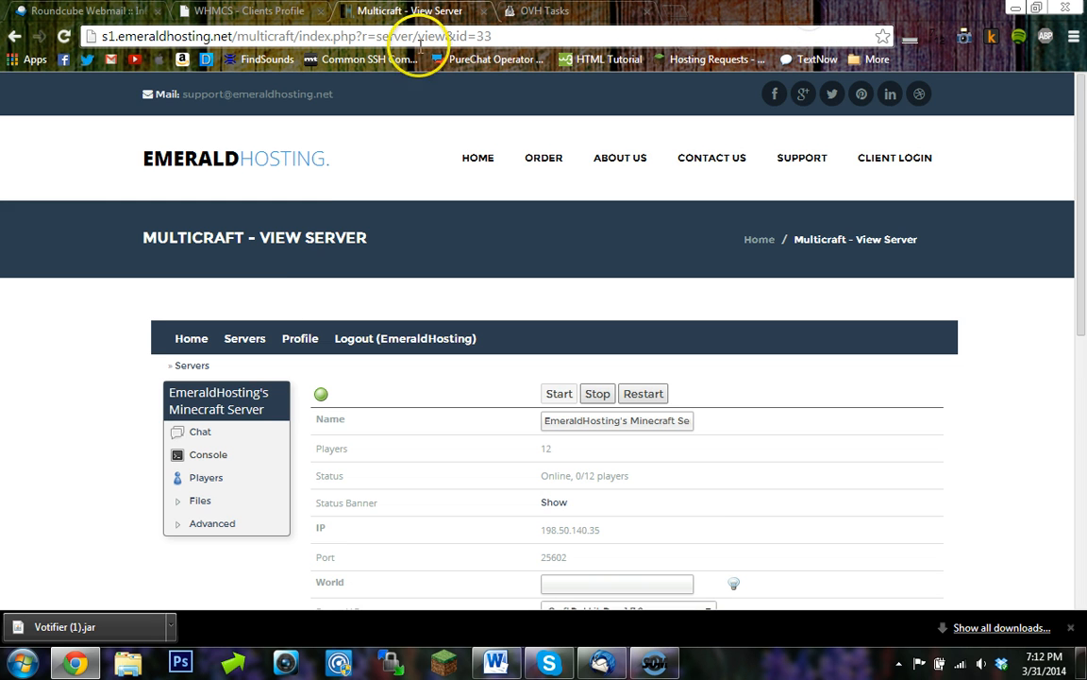
scroll(274, 486, "down", 1)
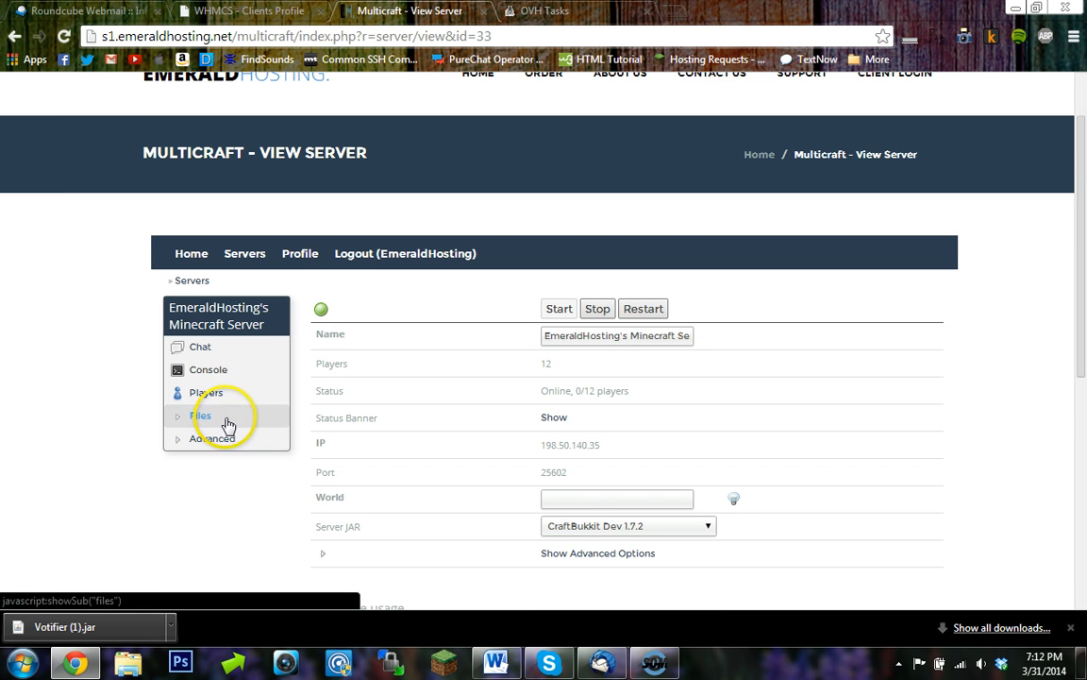
left_click(224, 415)
left_click(248, 494)
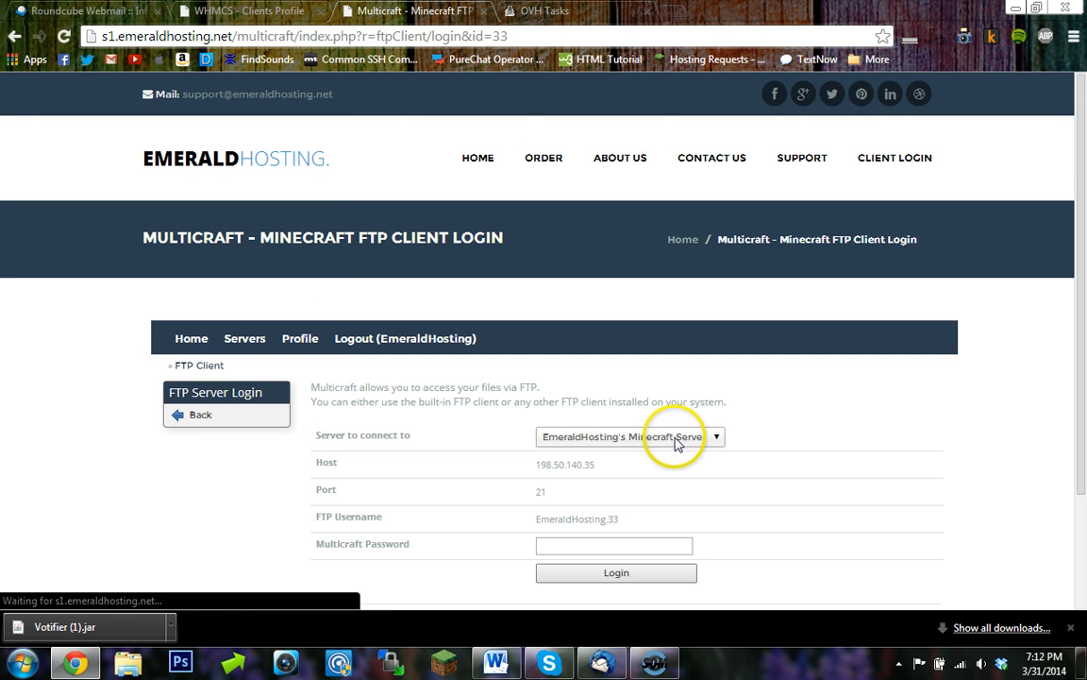
- Launch WinSCP and set the new site's file protocol to FTP
left_click(15, 659)
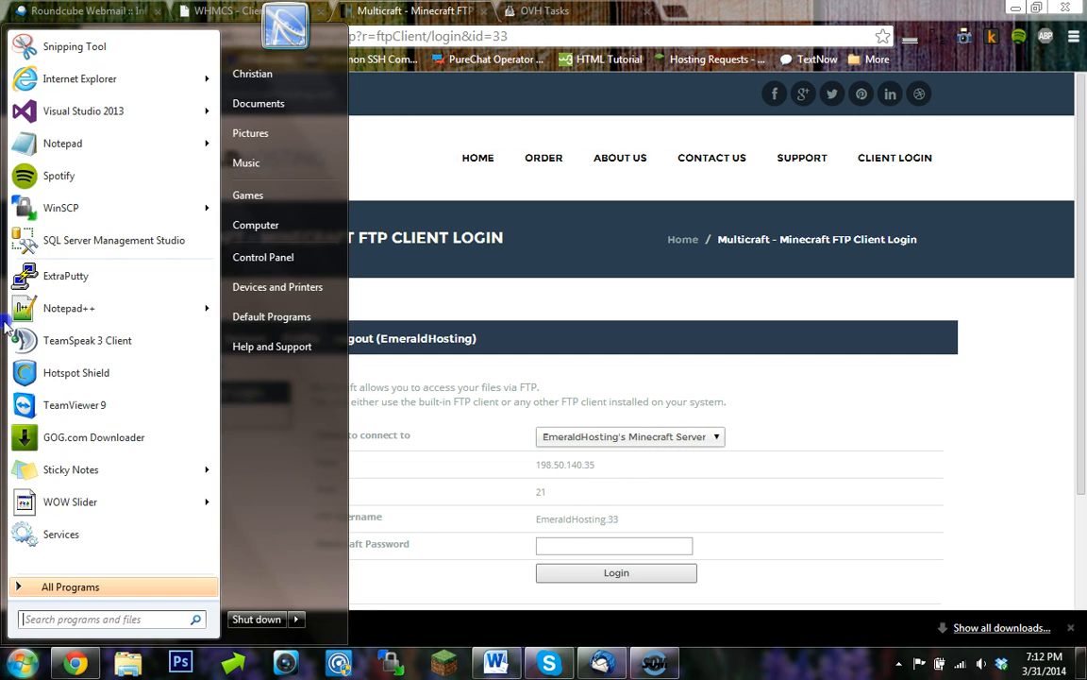
left_click(121, 207)
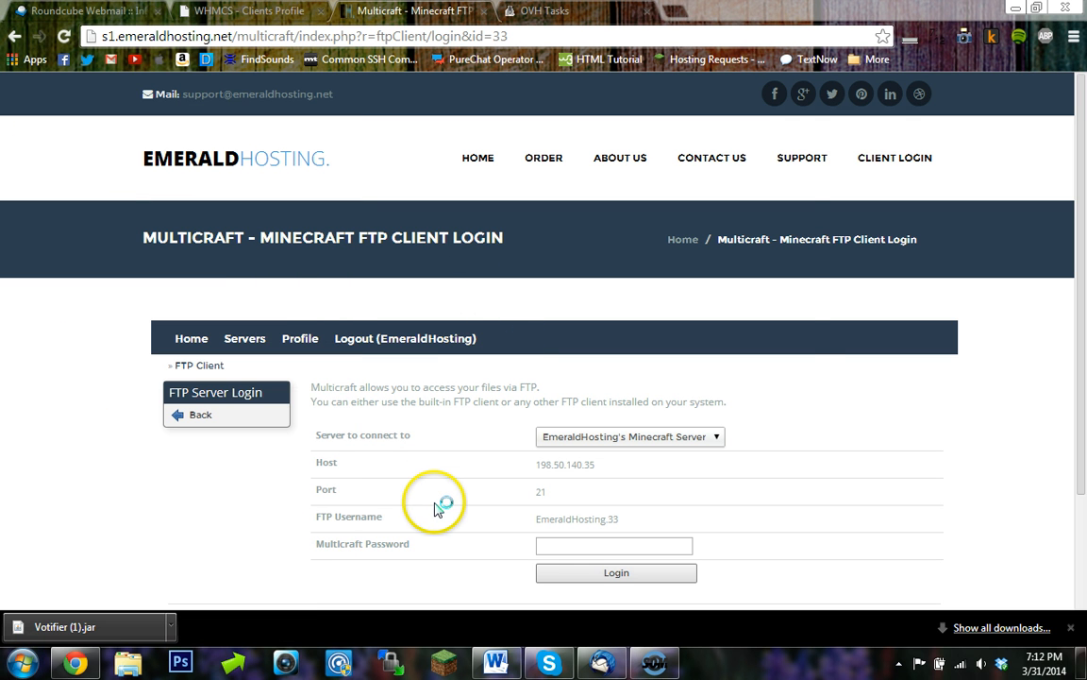
left_click(574, 218)
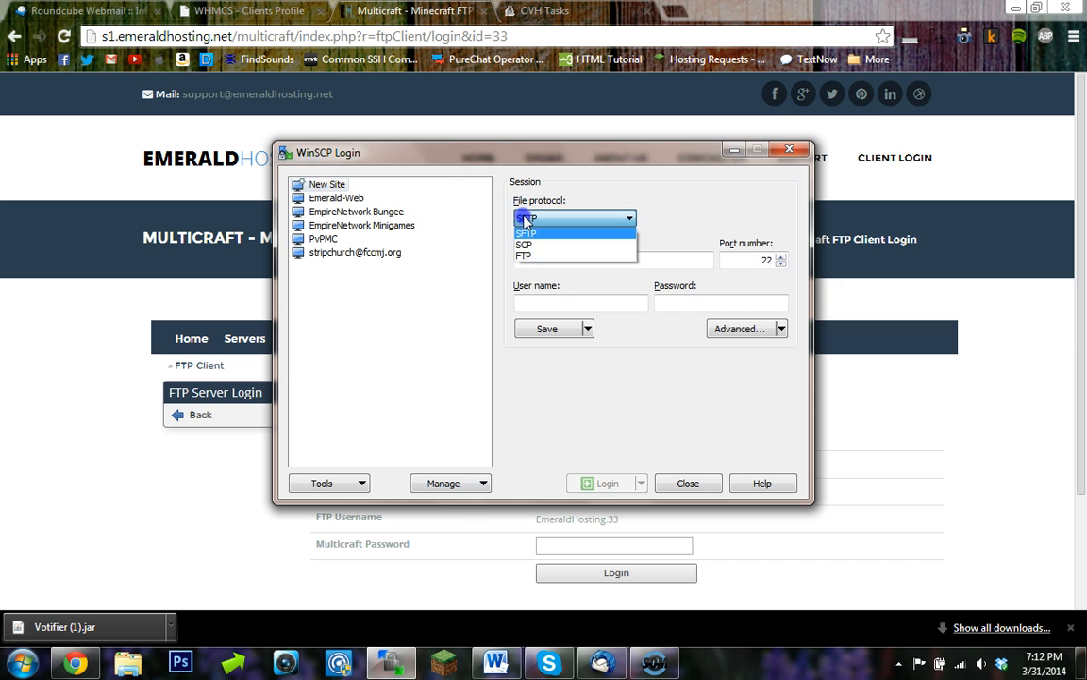
left_click(555, 255)
- Copy the host IP 198.50.140.35 from the Multicraft page and paste it as WinSCP's host name
left_click(433, 626)
left_click_drag(643, 475, 544, 472)
key("ctrl+c")
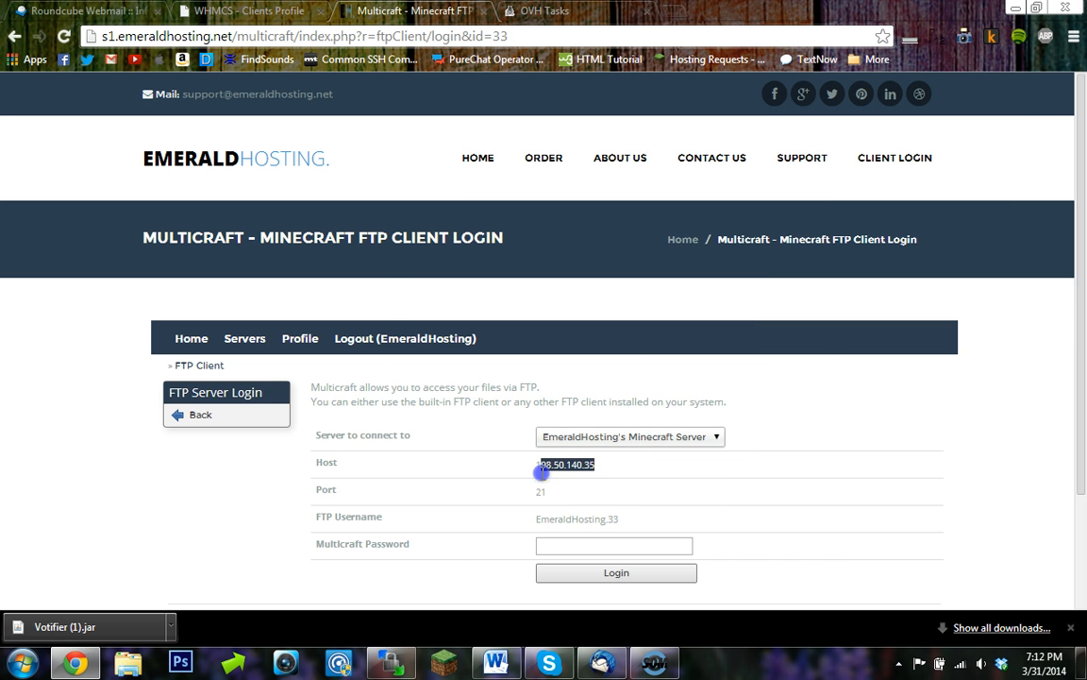
left_click(653, 661)
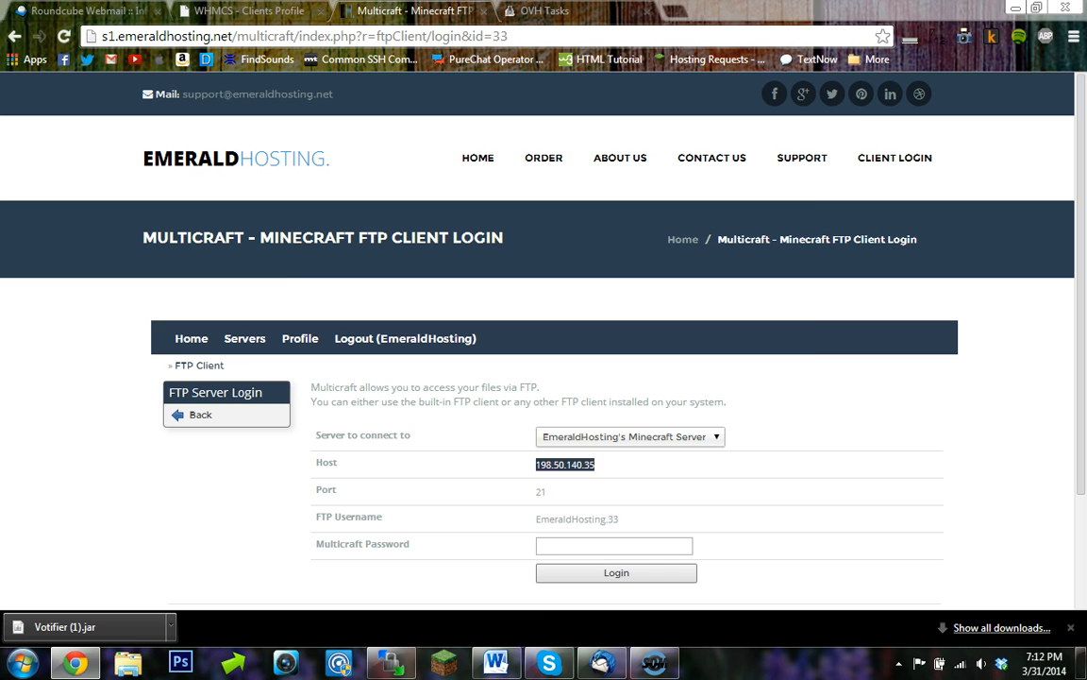
left_click(389, 661)
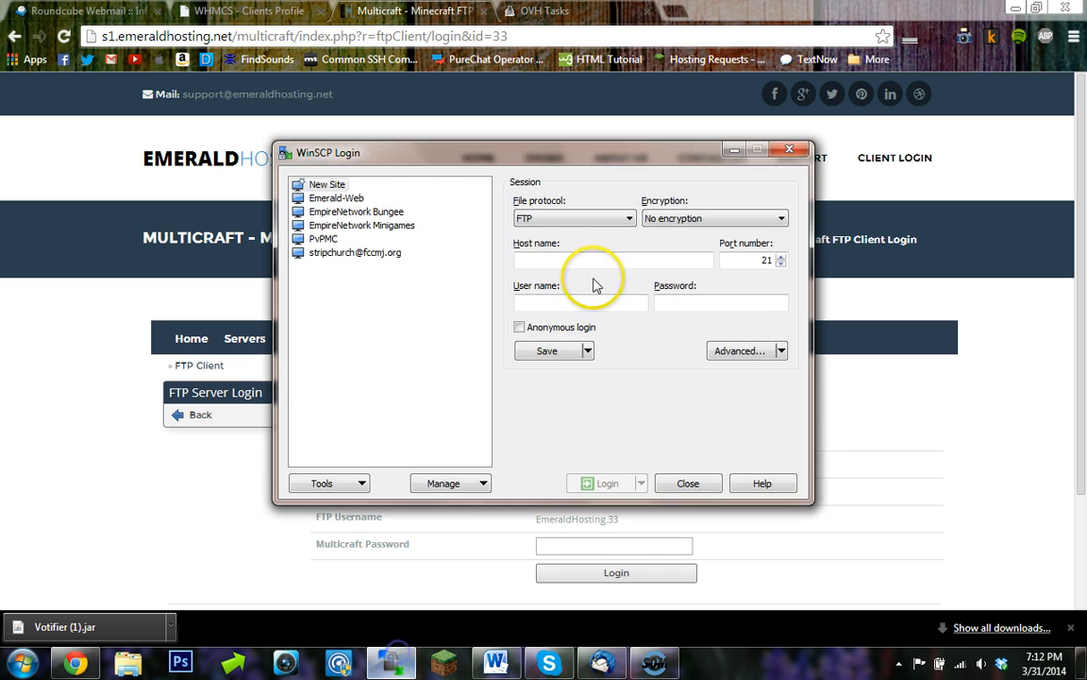
left_click(587, 256)
key("ctrl+v")
- Copy the FTP username from the Multicraft page and paste it into WinSCP's user name field
left_click(449, 556)
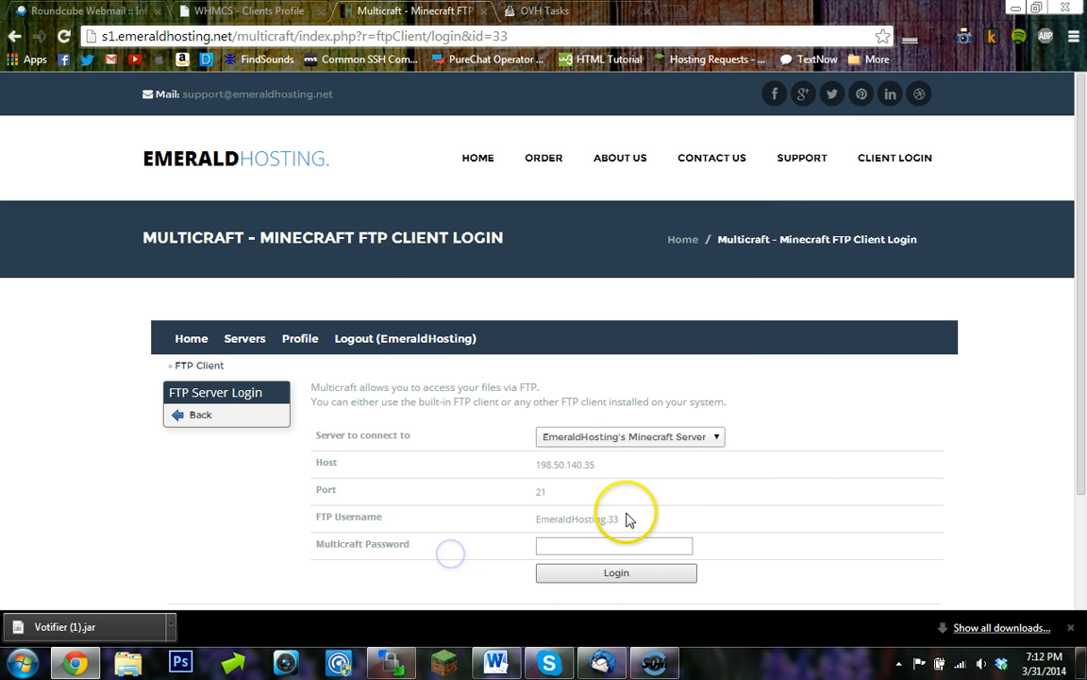
left_click_drag(623, 518, 564, 516)
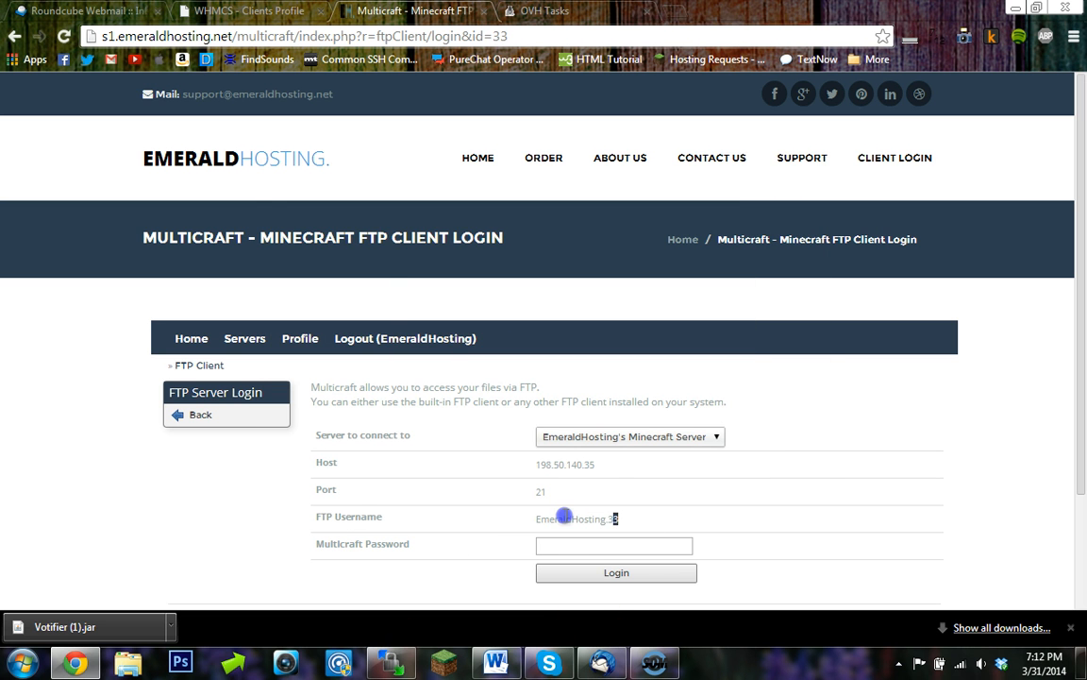
left_click(390, 661)
left_click(660, 297)
key("ctrl+v")
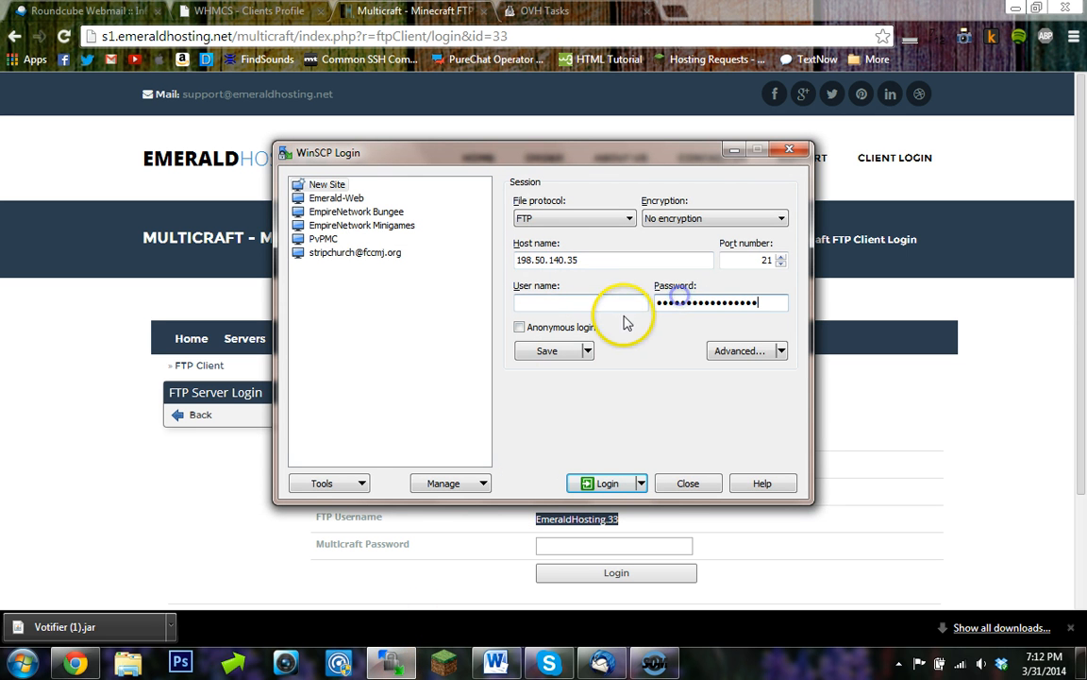
left_click_drag(762, 300, 621, 326)
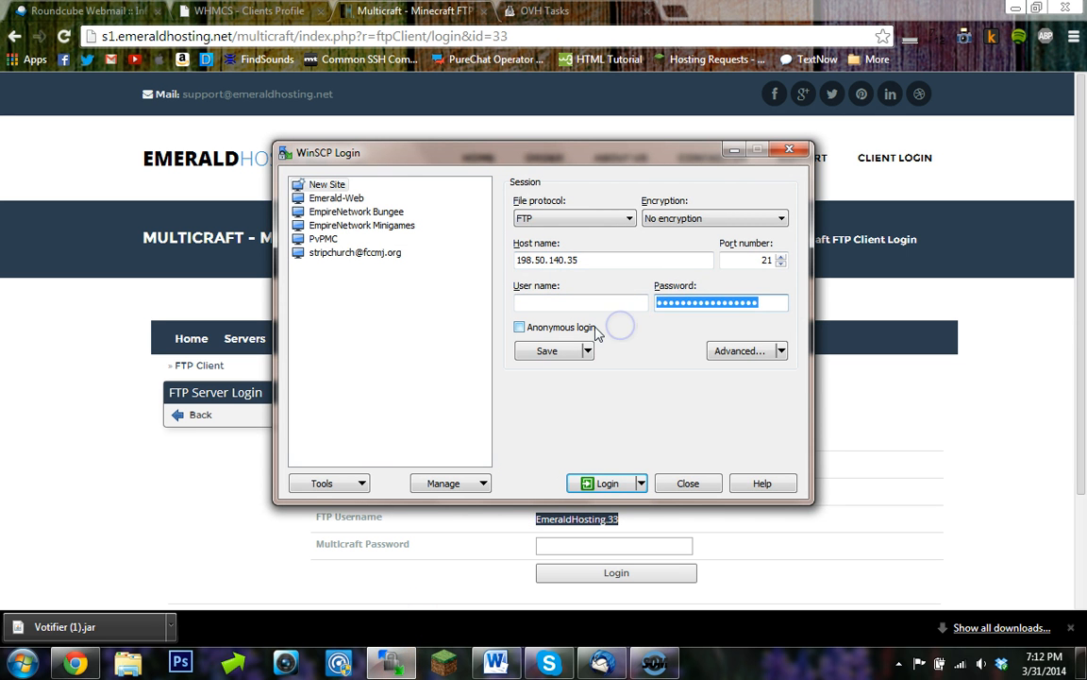
key("BackSpace")
left_click(530, 300)
key("ctrl+v")
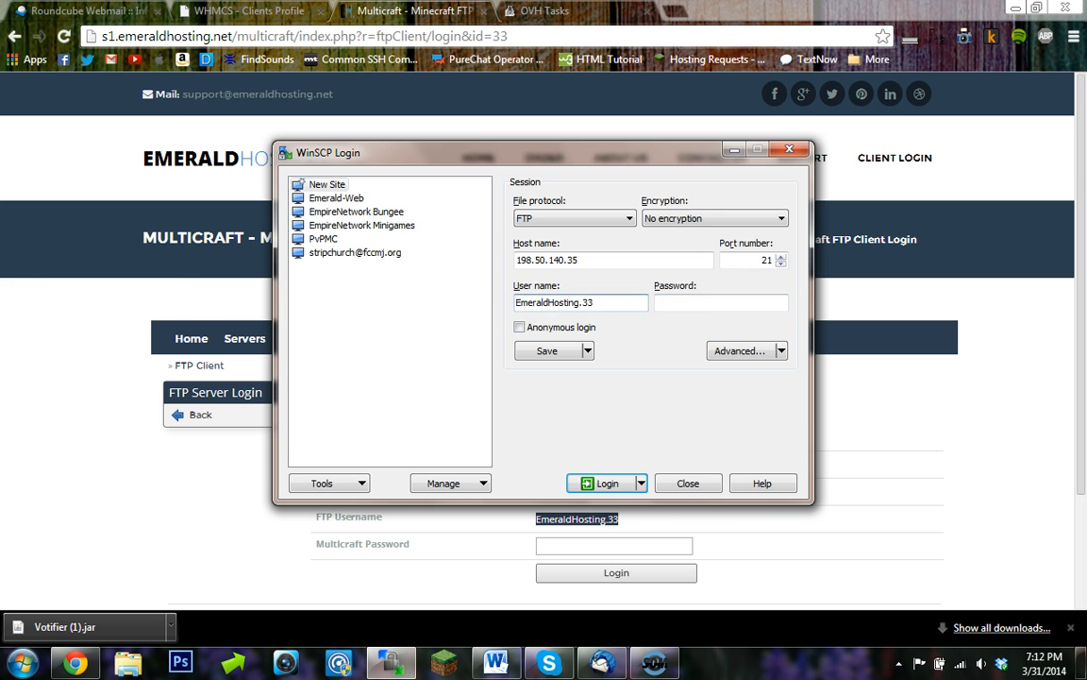
- Look up the server password in the WHMCS client profile, enter it as the WinSCP password, and log in
left_click(251, 10)
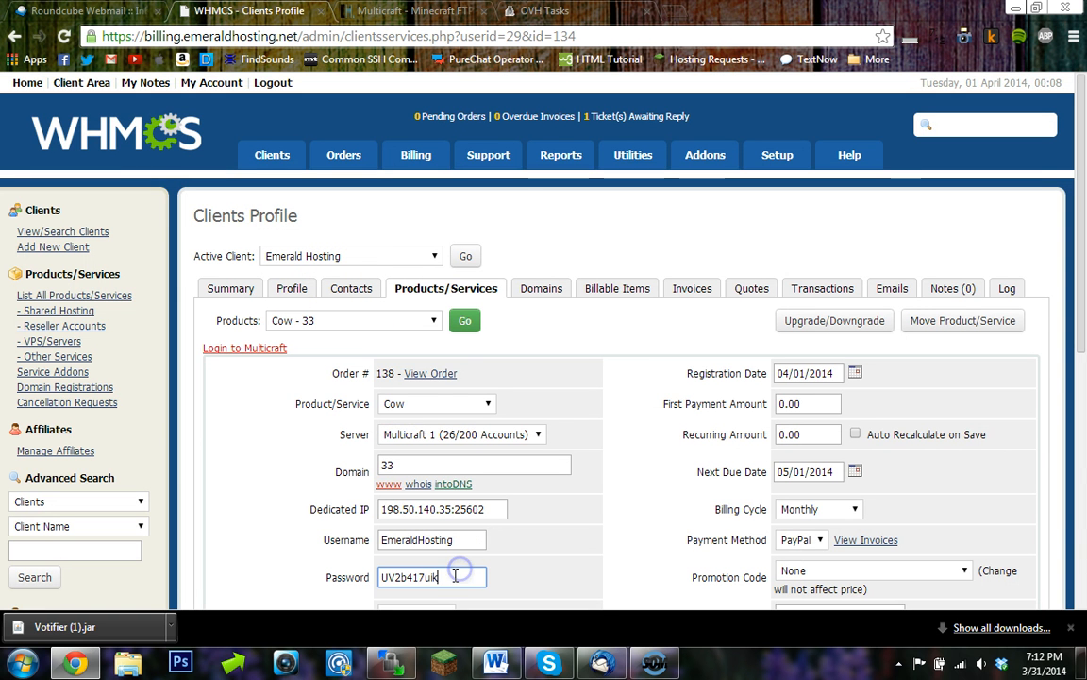
left_click(519, 11)
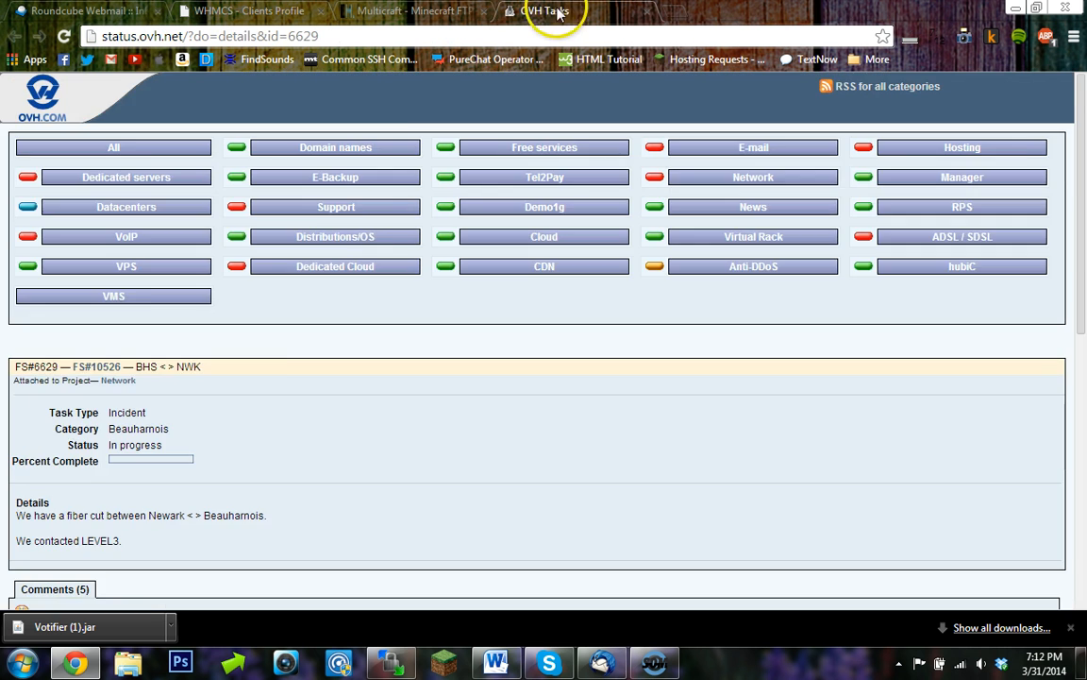
left_click(416, 11)
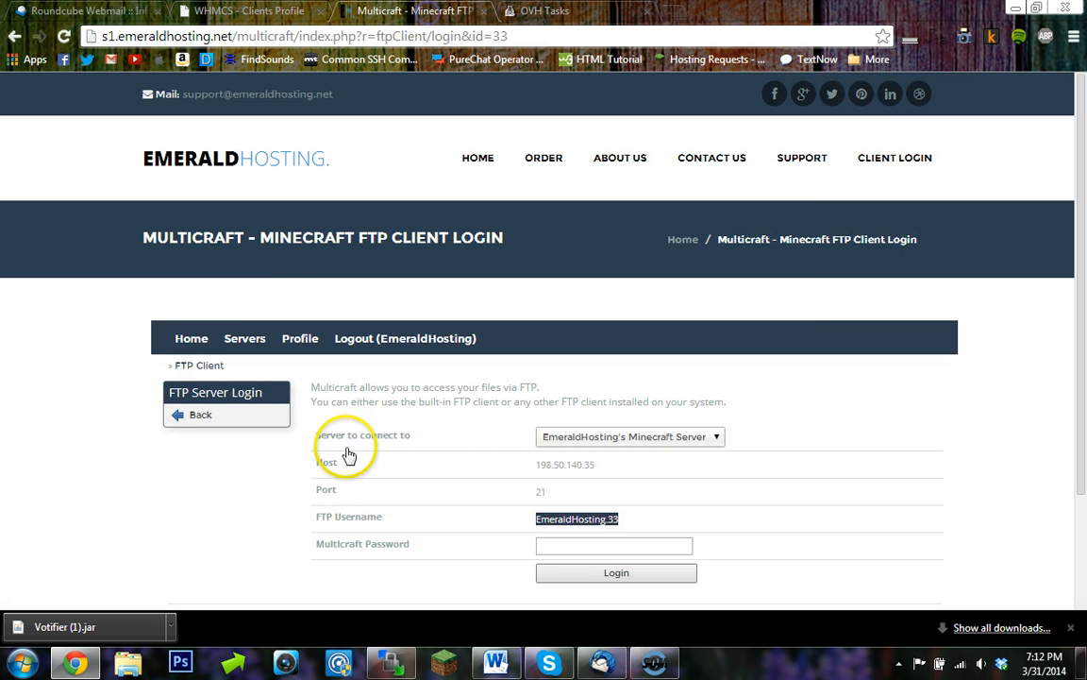
left_click(391, 660)
left_click(671, 301)
type("************")
left_click(604, 482)
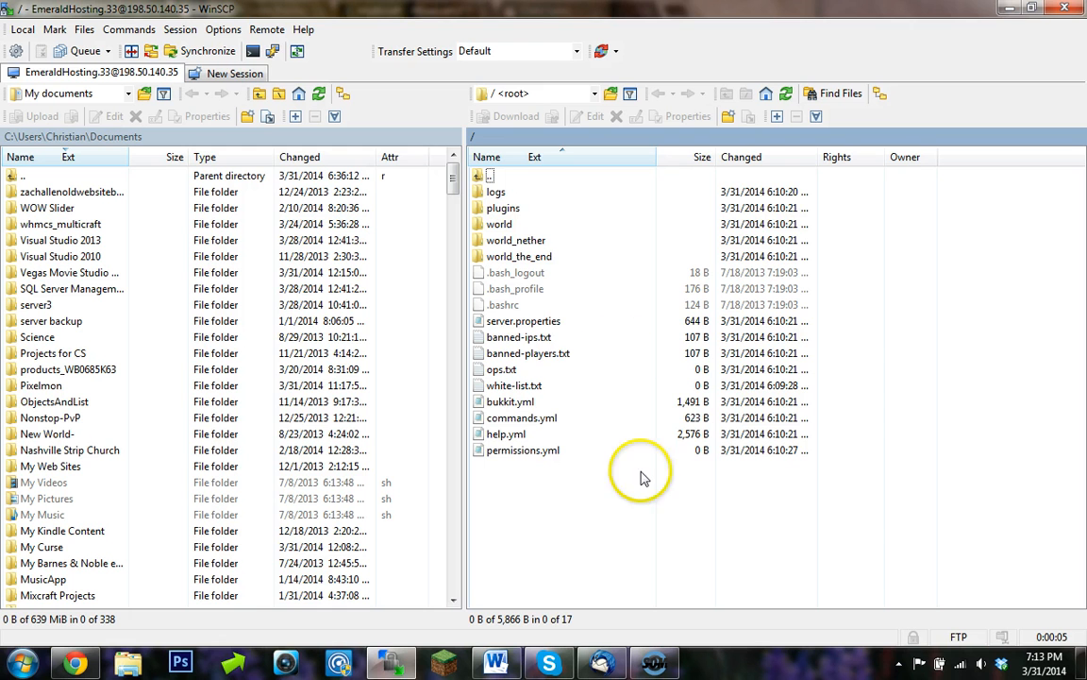
- Open the server's plugins folder and navigate the local pane to the Downloads folder
left_click(569, 215)
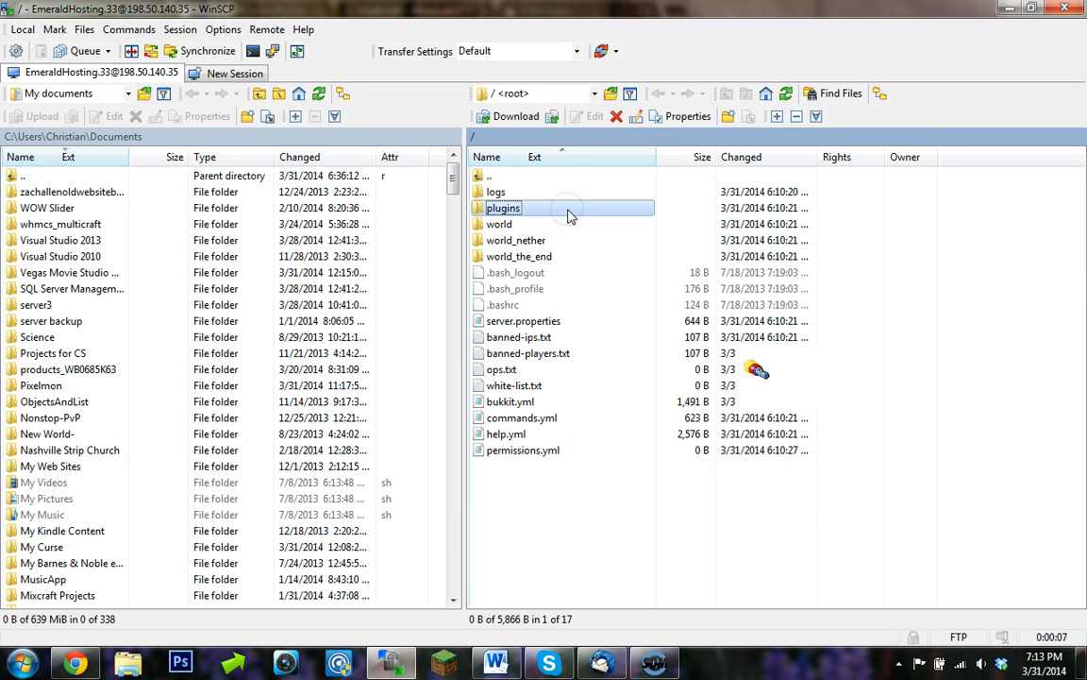
double_click(570, 215)
double_click(19, 176)
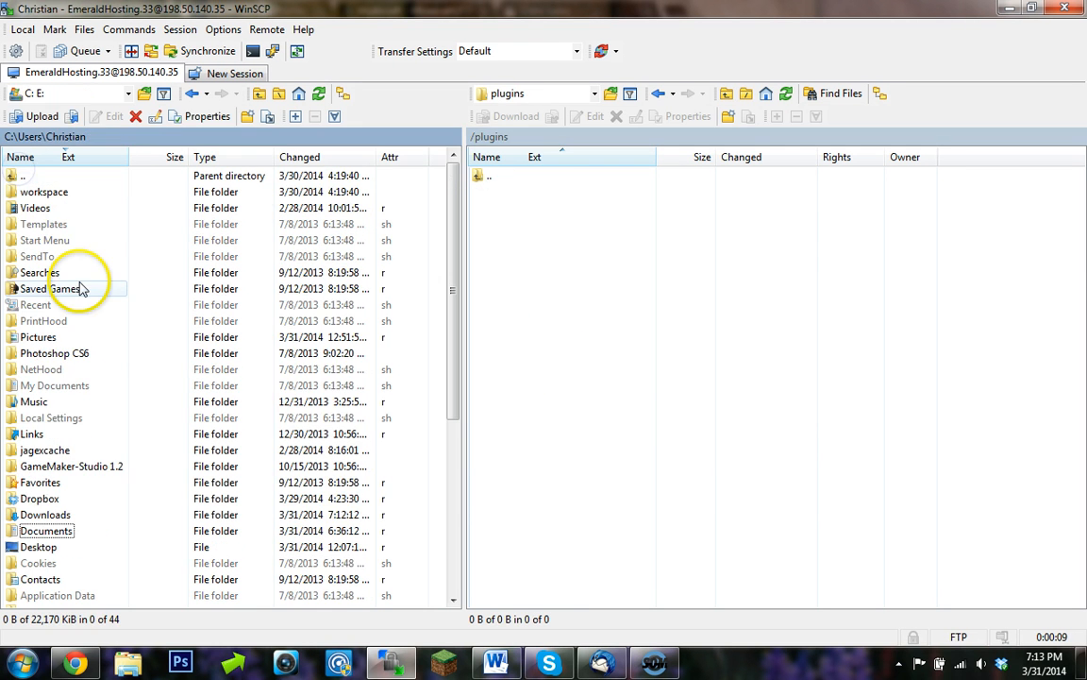
left_click(74, 515)
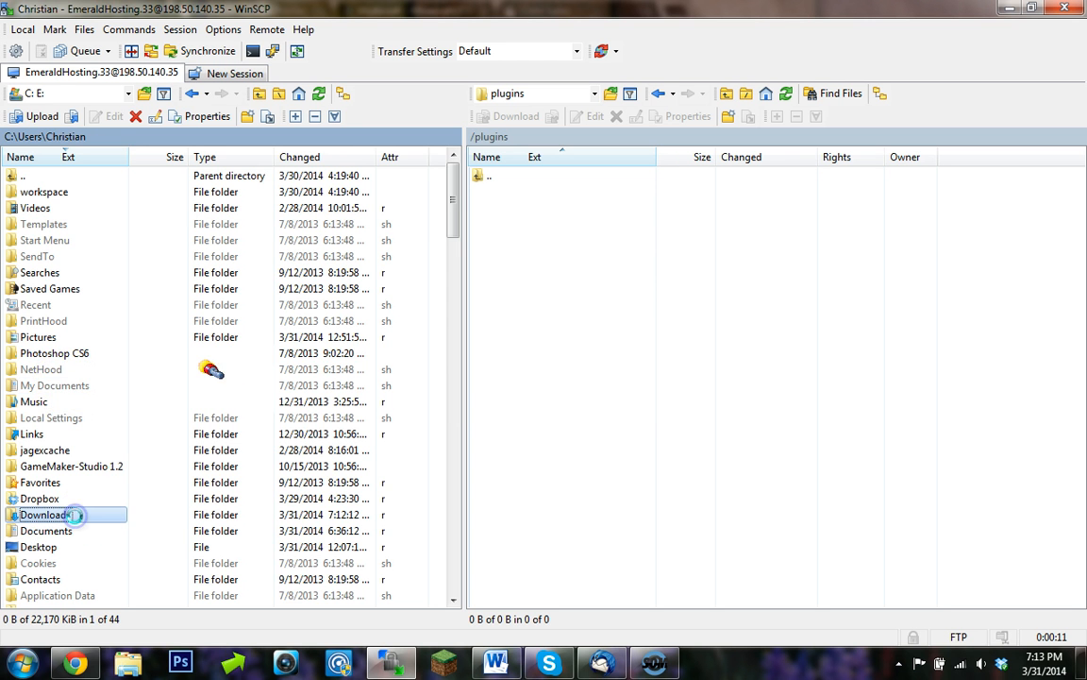
double_click(74, 514)
- Upload Votifier (1).jar from Downloads into the server's plugins folder
scroll(122, 371, "down", 3)
scroll(123, 371, "down", 6)
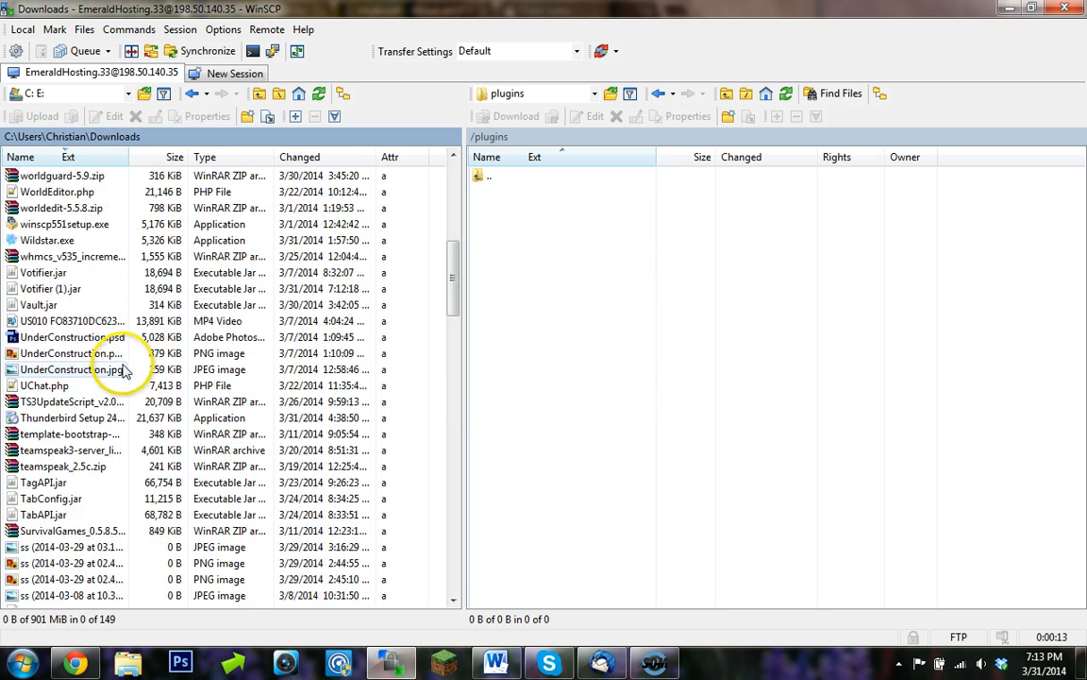
scroll(99, 359, "up", 1)
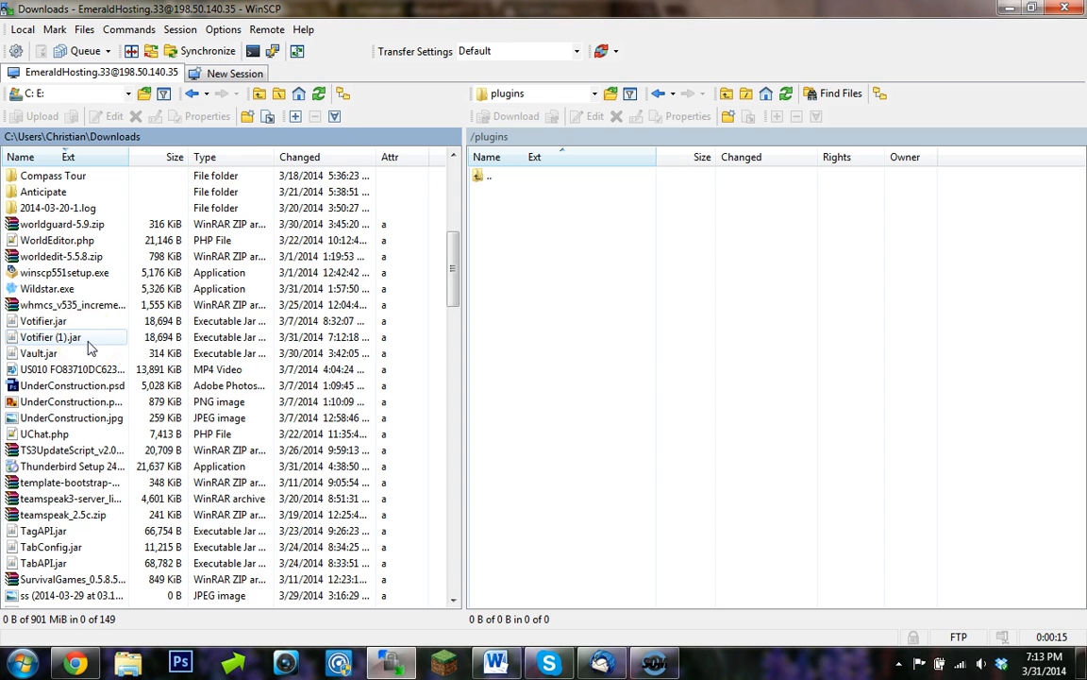
left_click(88, 340)
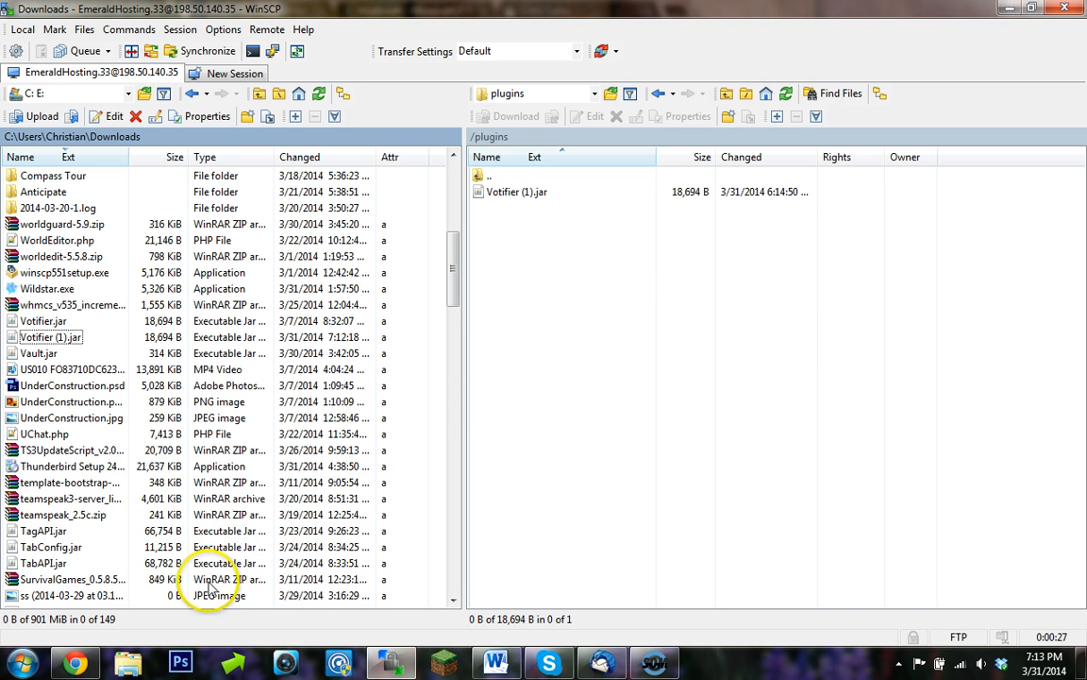
- Search Google in a new browser tab for galistener and open the Give Anything Listener Bukkit page
left_click(73, 661)
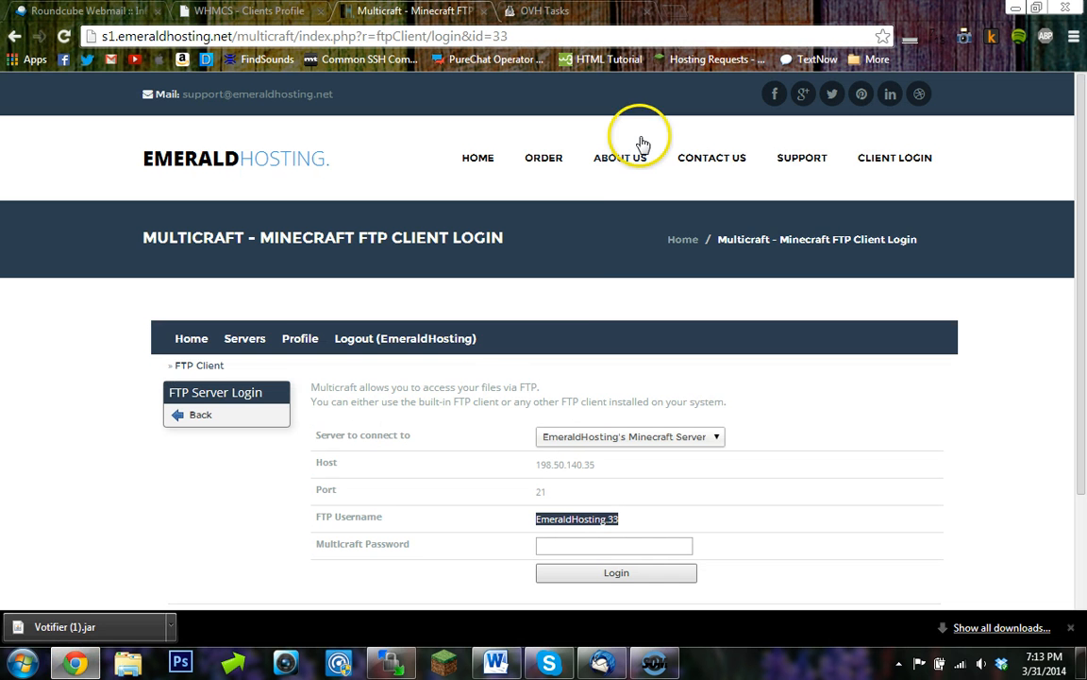
left_click(665, 11)
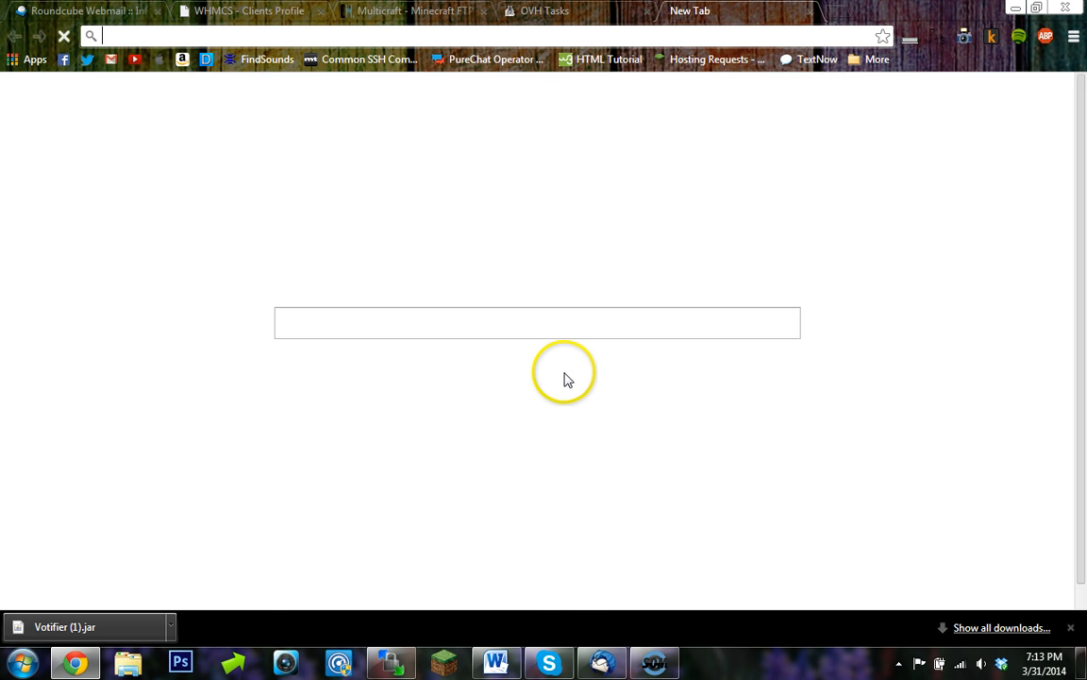
type("GALis")
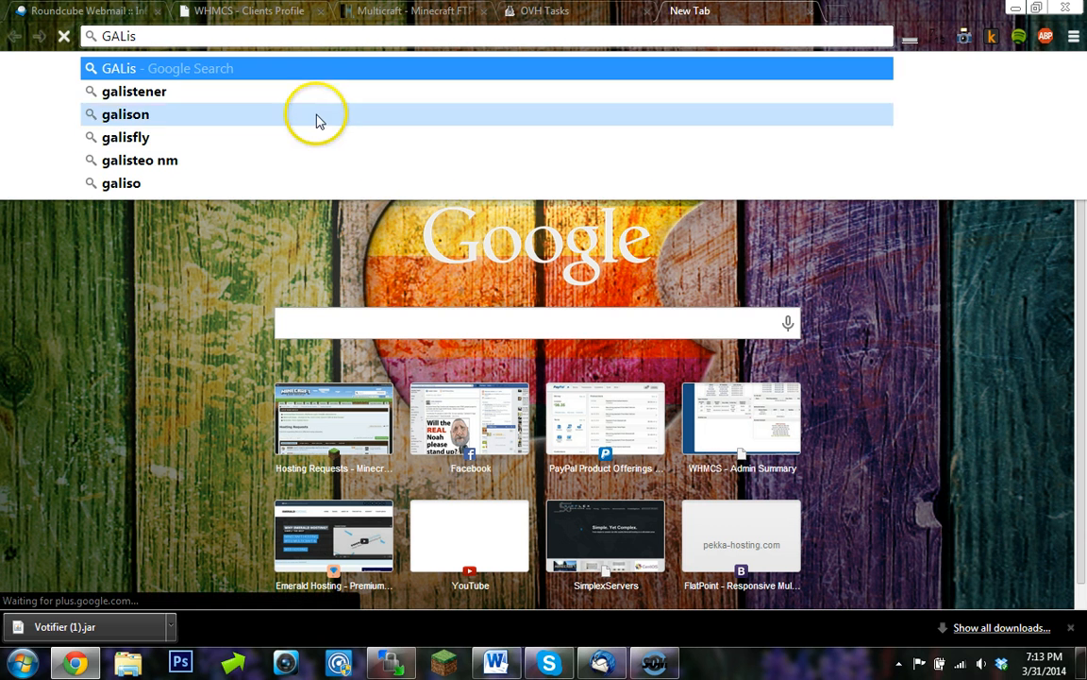
left_click(318, 92)
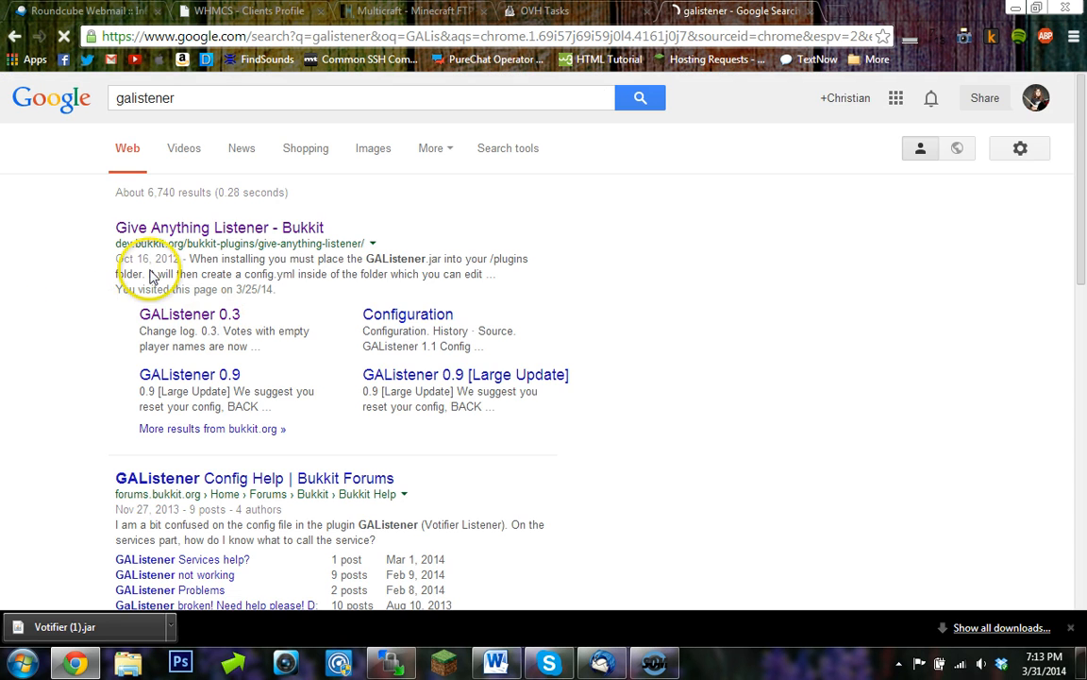
left_click(178, 232)
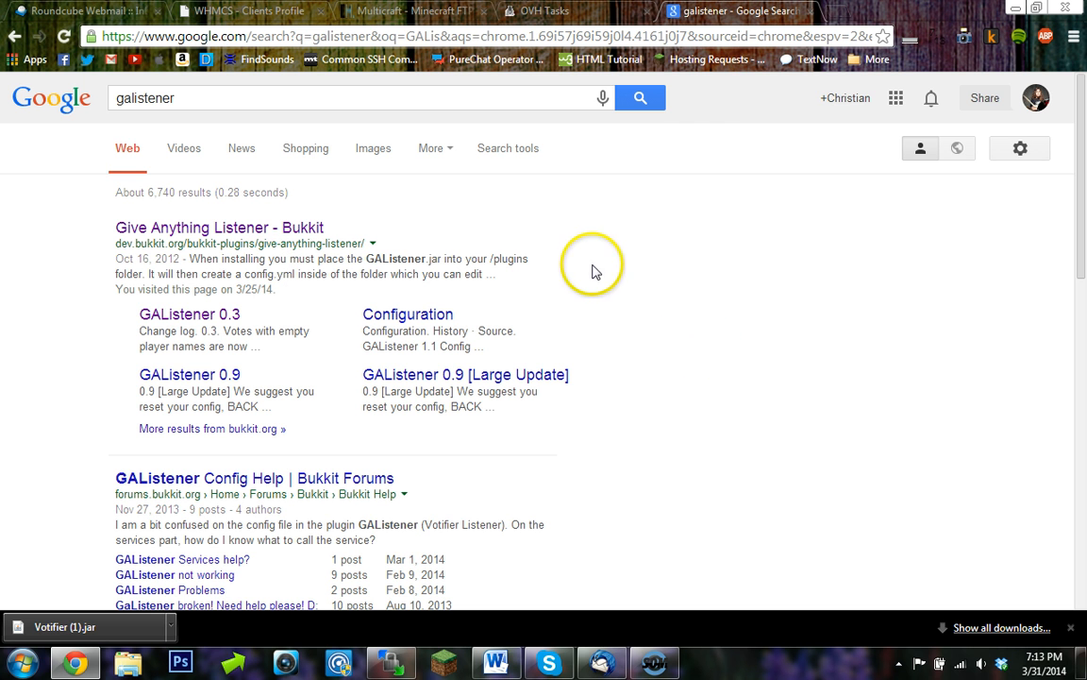
left_click(247, 231)
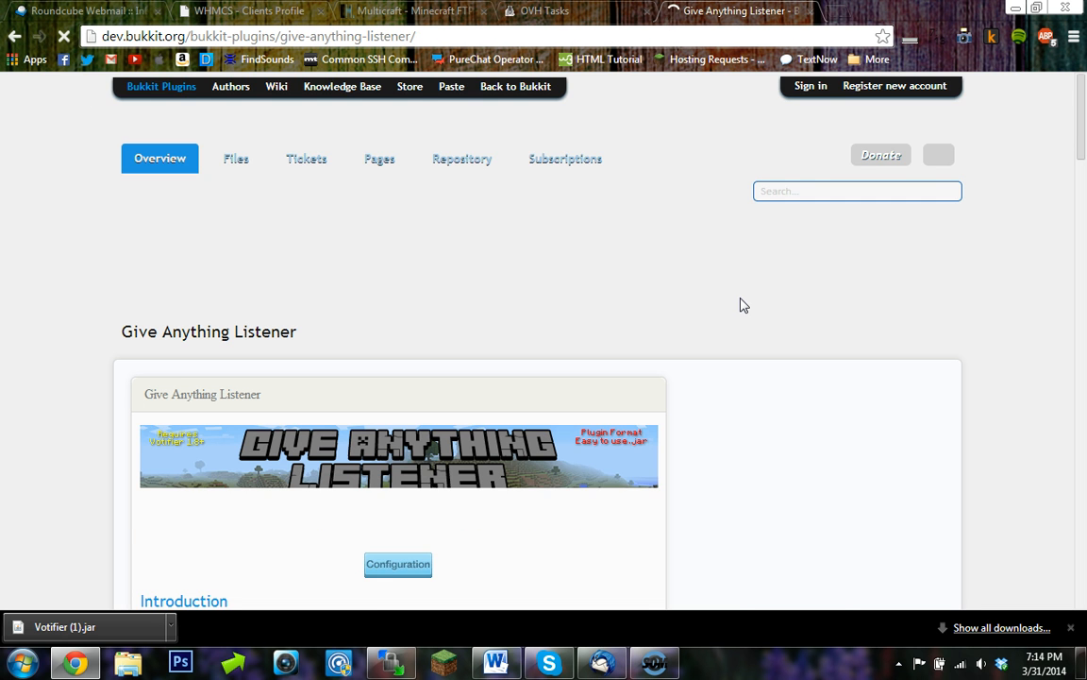
- Download GAListener 1.1, keep the file, and drag GAListener (1).jar into the server's plugins folder
scroll(834, 311, "down", 1)
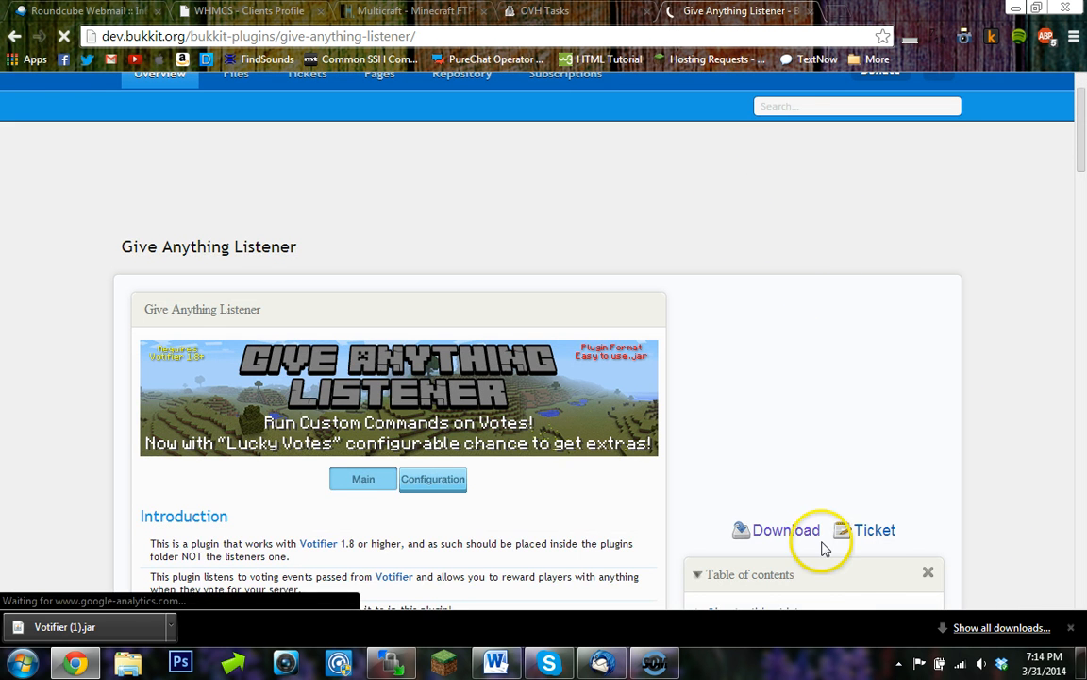
left_click(776, 531)
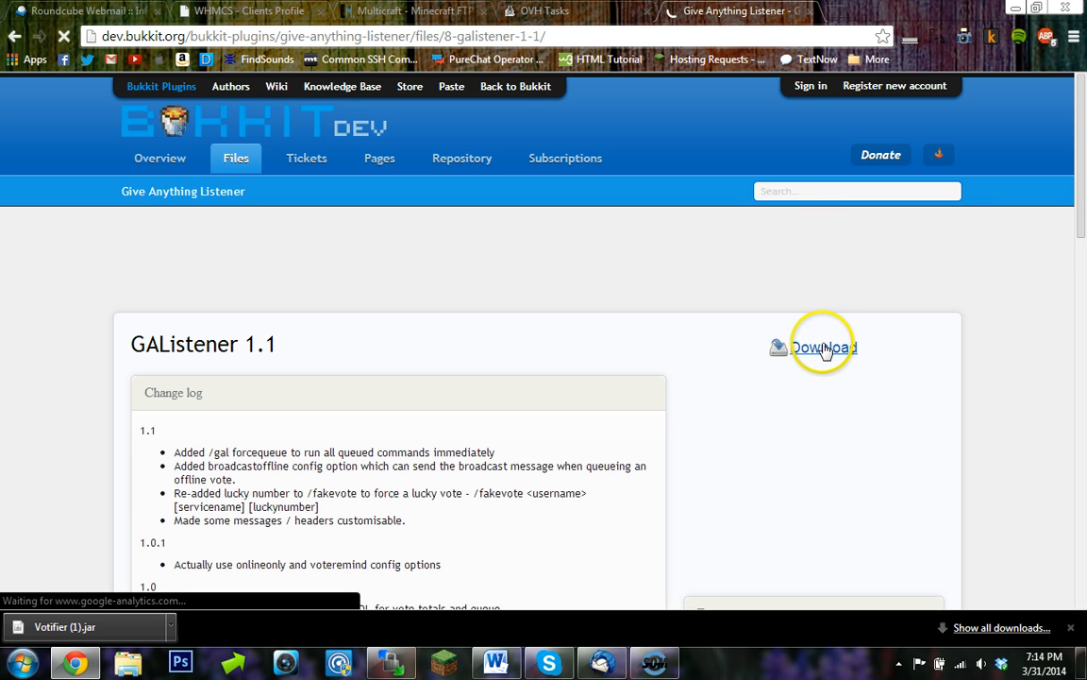
left_click(824, 349)
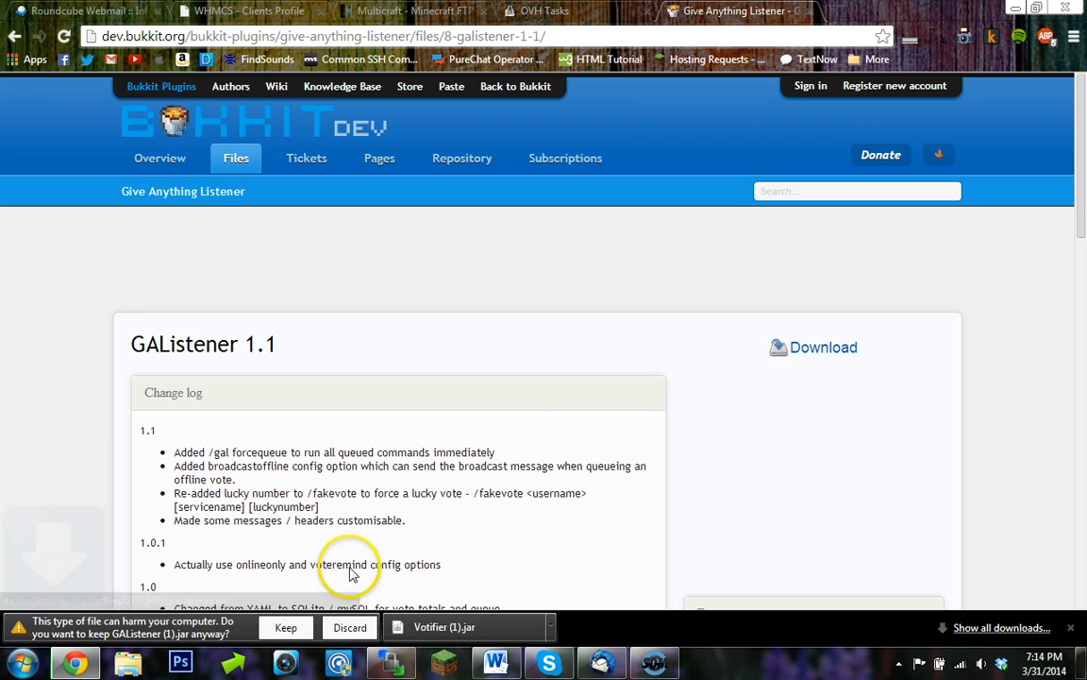
left_click(283, 625)
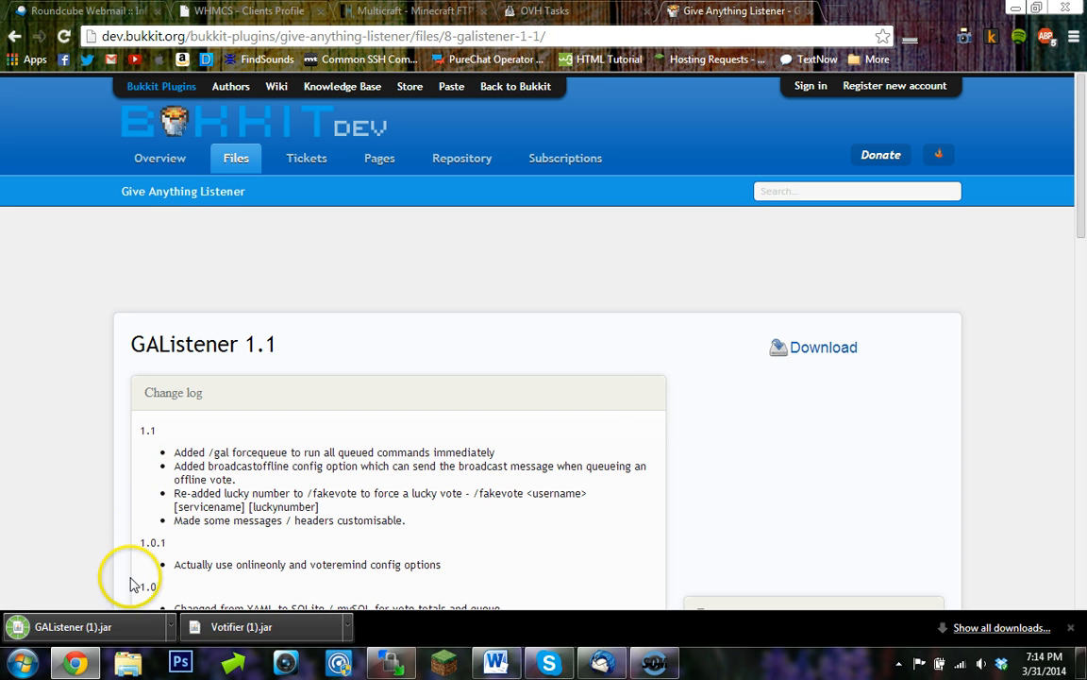
left_click_drag(133, 620, 531, 413)
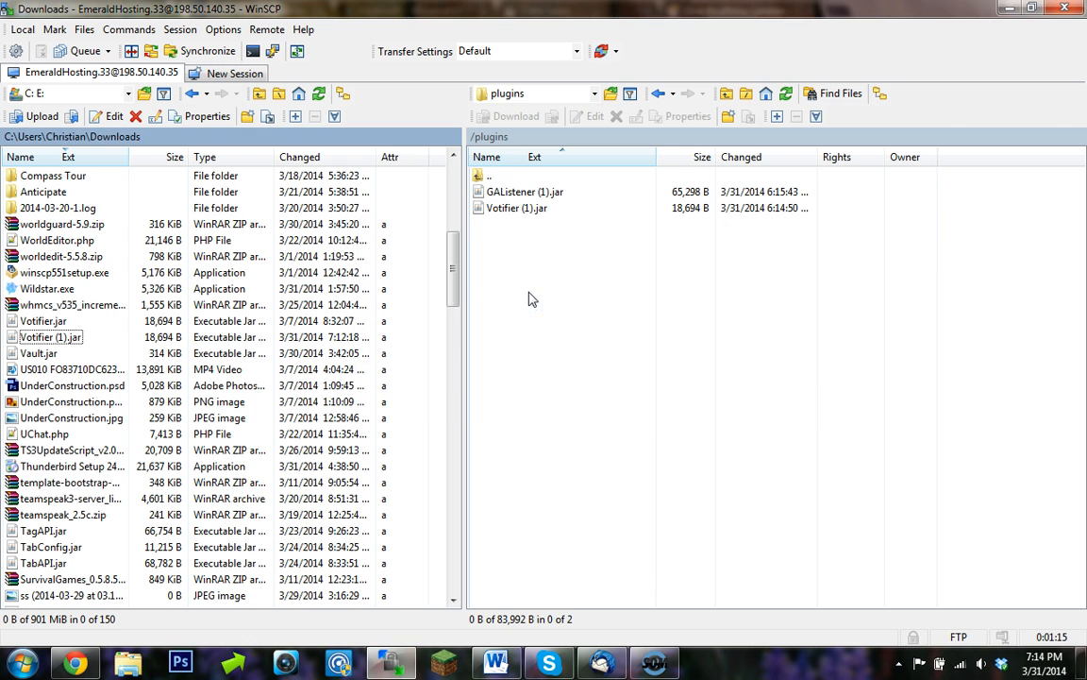
- Send the reload command from the Multicraft server console and review the console log output
left_click(83, 666)
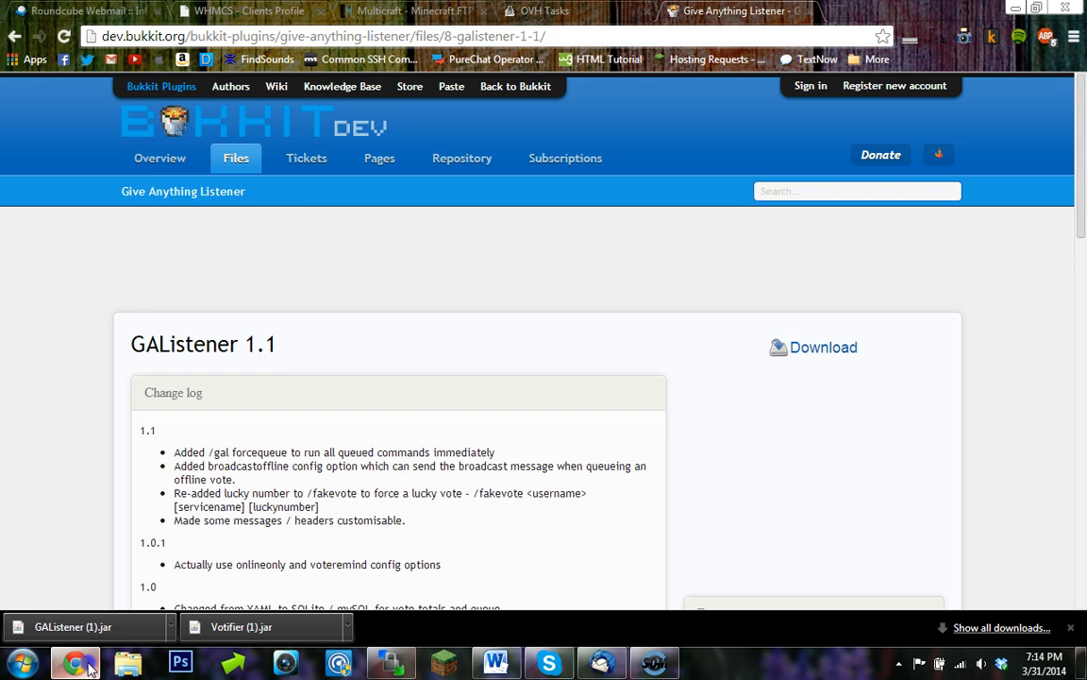
left_click(372, 11)
left_click(227, 411)
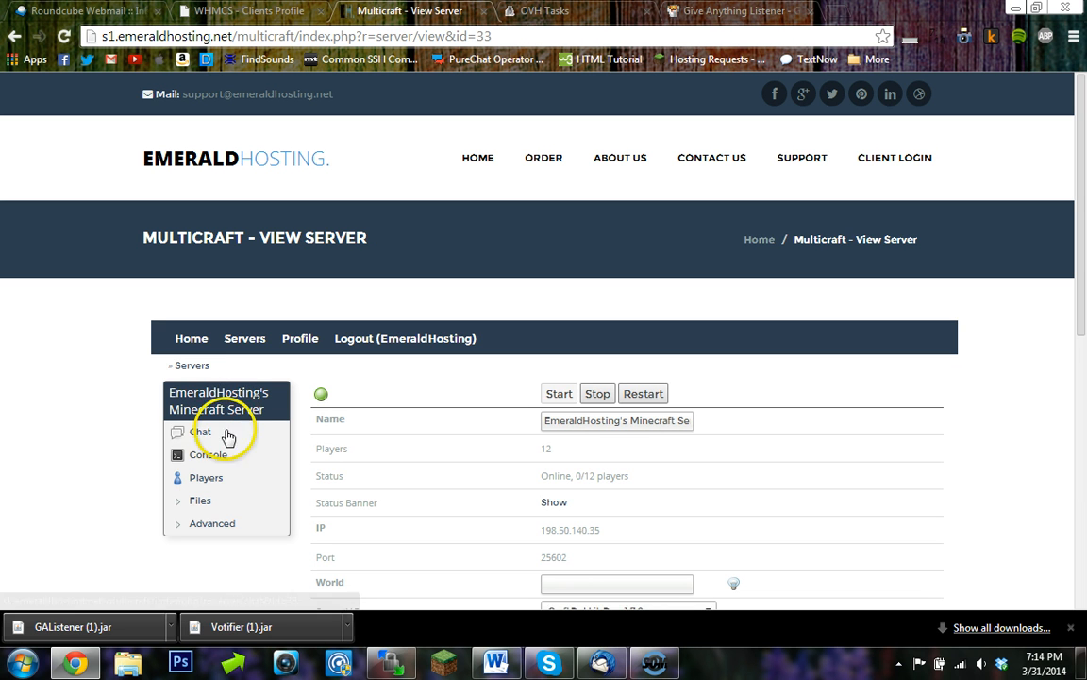
left_click(222, 454)
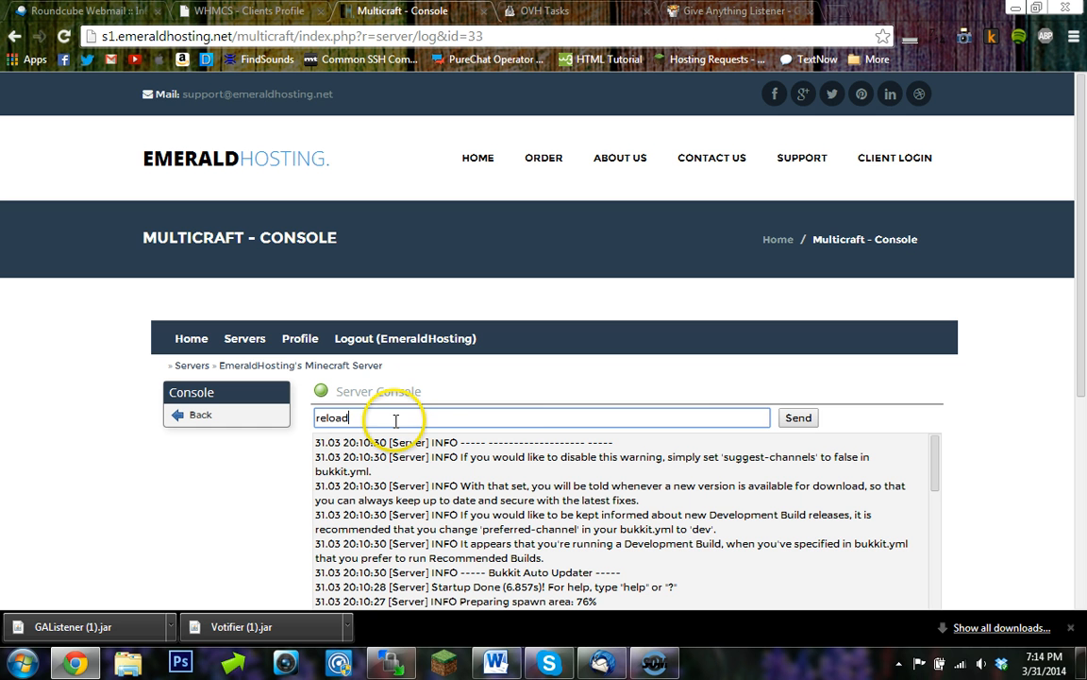
left_click(790, 418)
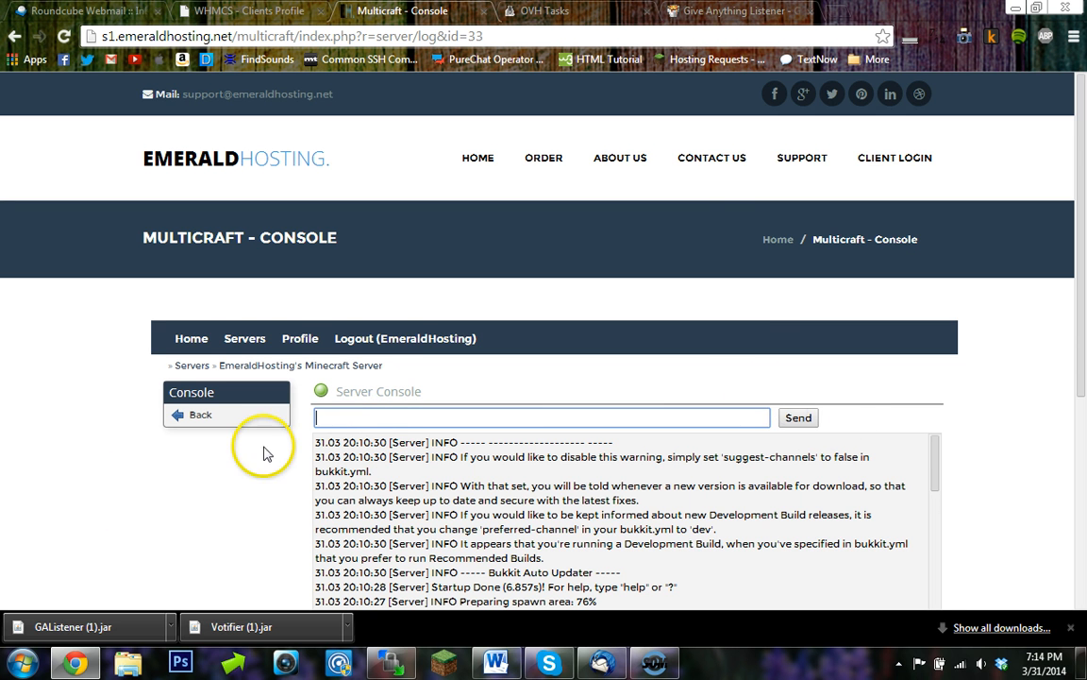
scroll(105, 493, "down", 1)
scroll(120, 485, "down", 1)
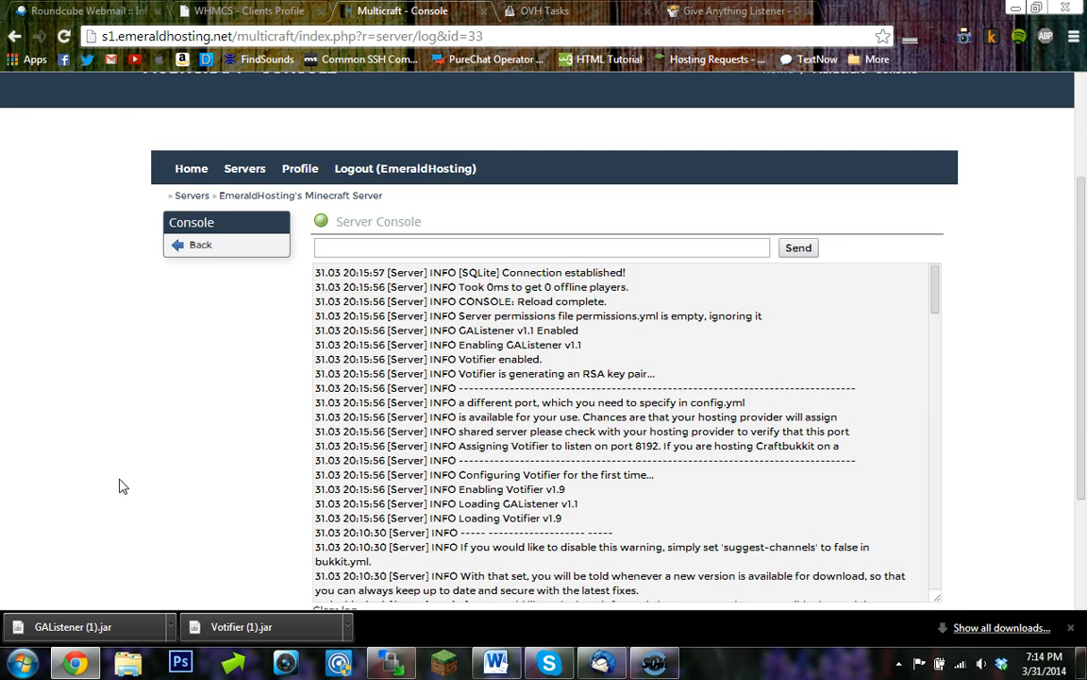
scroll(120, 481, "down", 1)
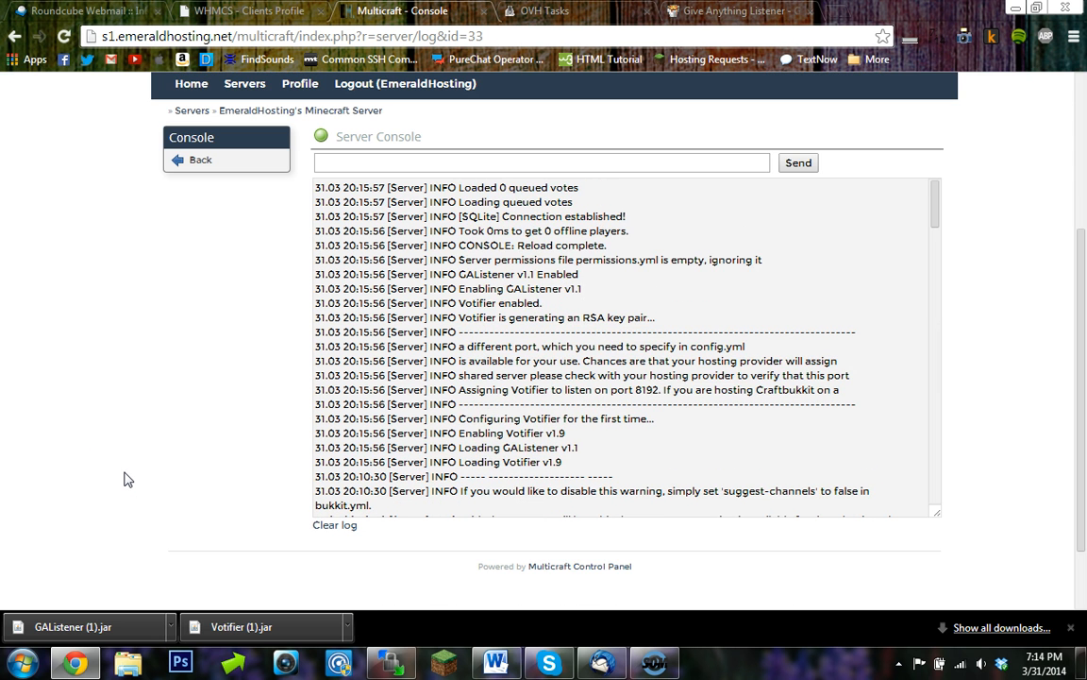
scroll(239, 475, "up", 1)
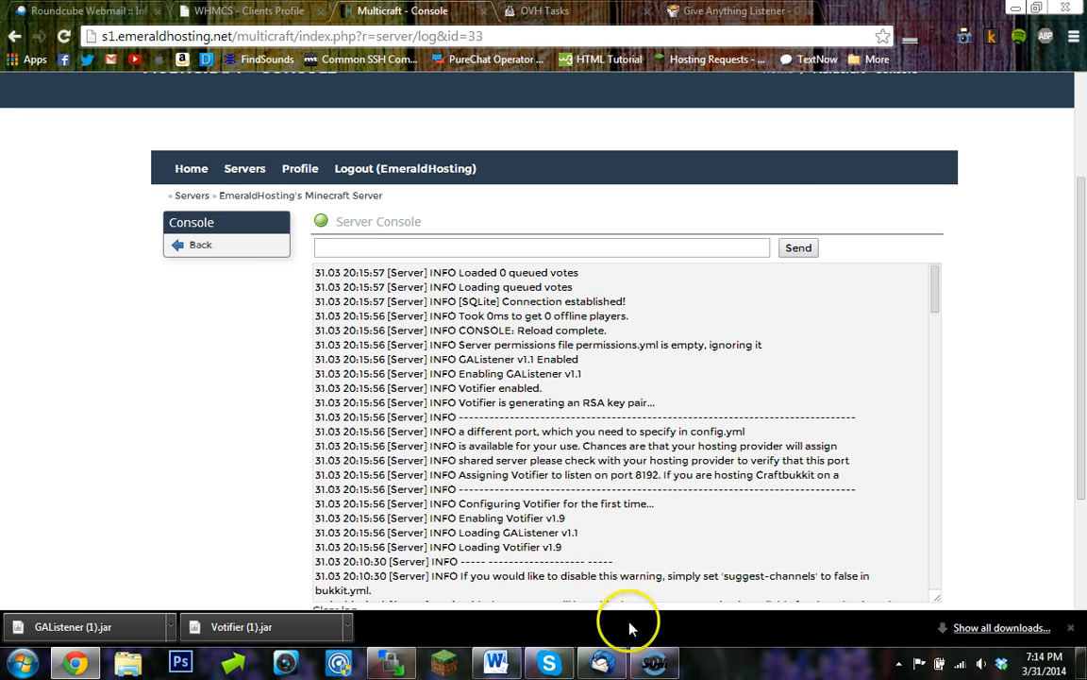
- Refresh the remote plugins folder listing in WinSCP
left_click(382, 663)
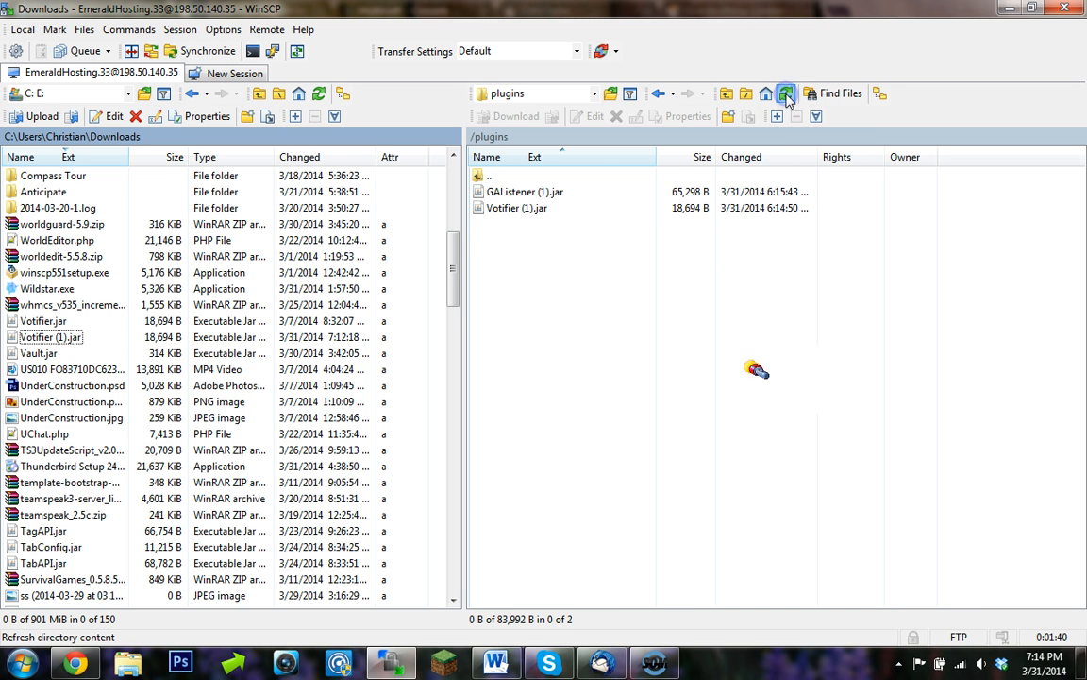
left_click(786, 95)
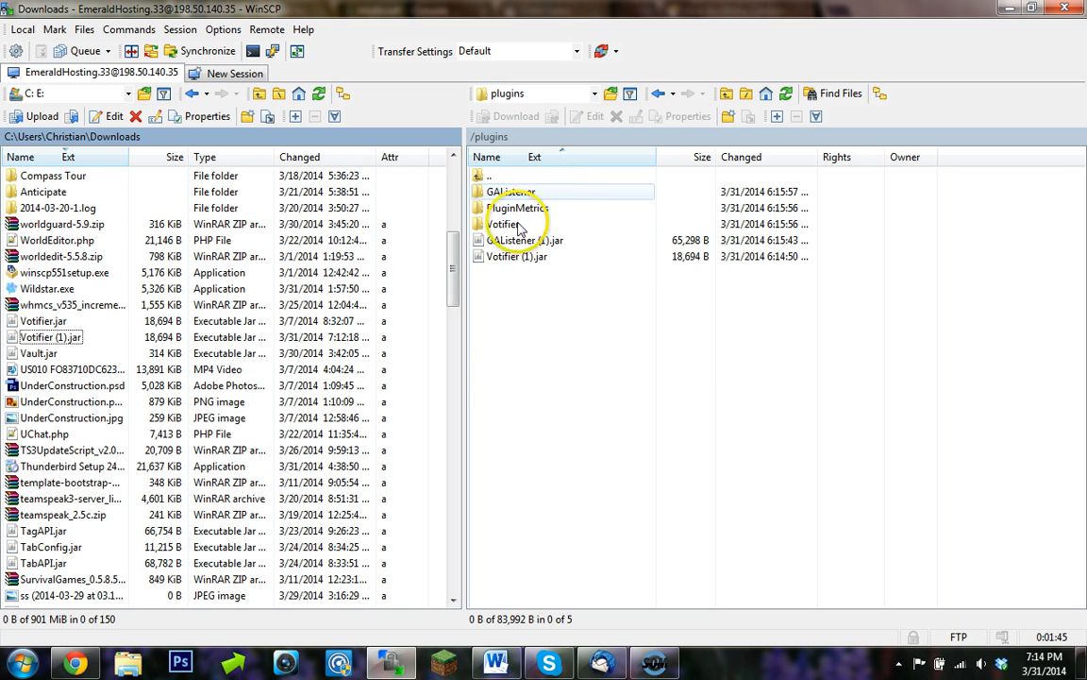
left_click(74, 662)
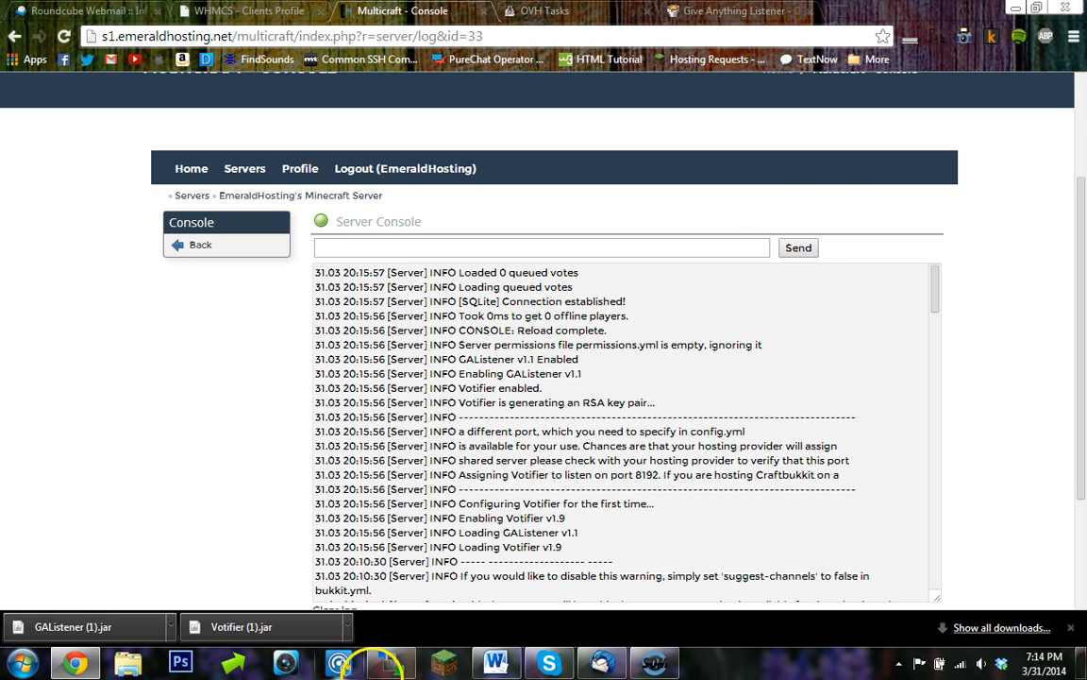
left_click(387, 663)
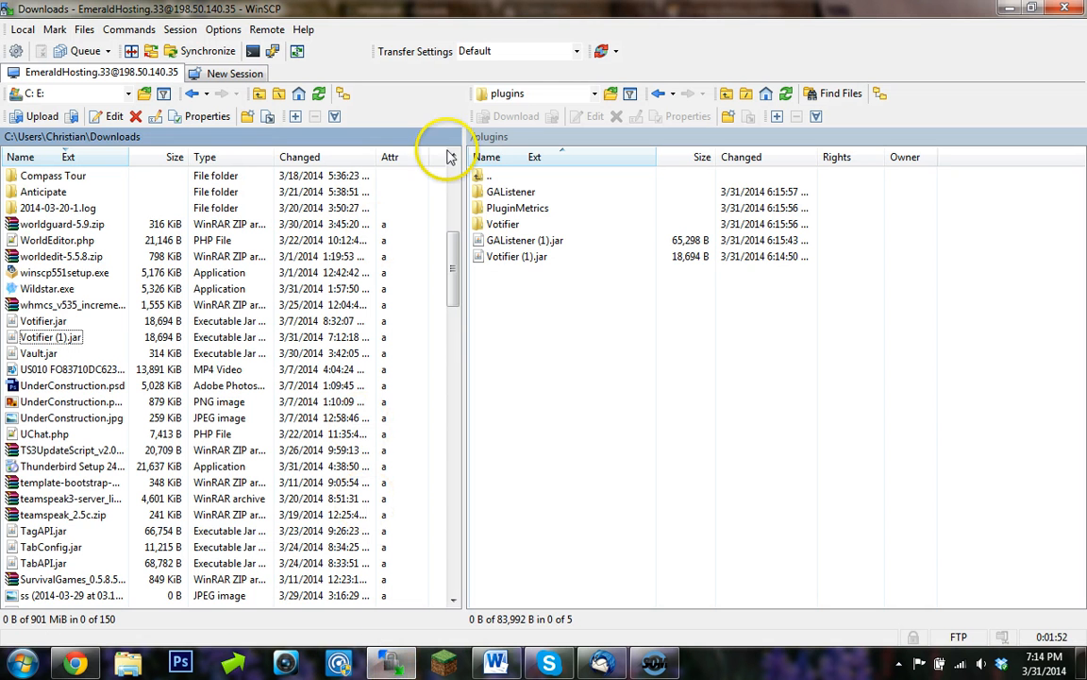
- Open the Votifier folder on the server and open its config.yml for editing
left_click(547, 226)
double_click(547, 228)
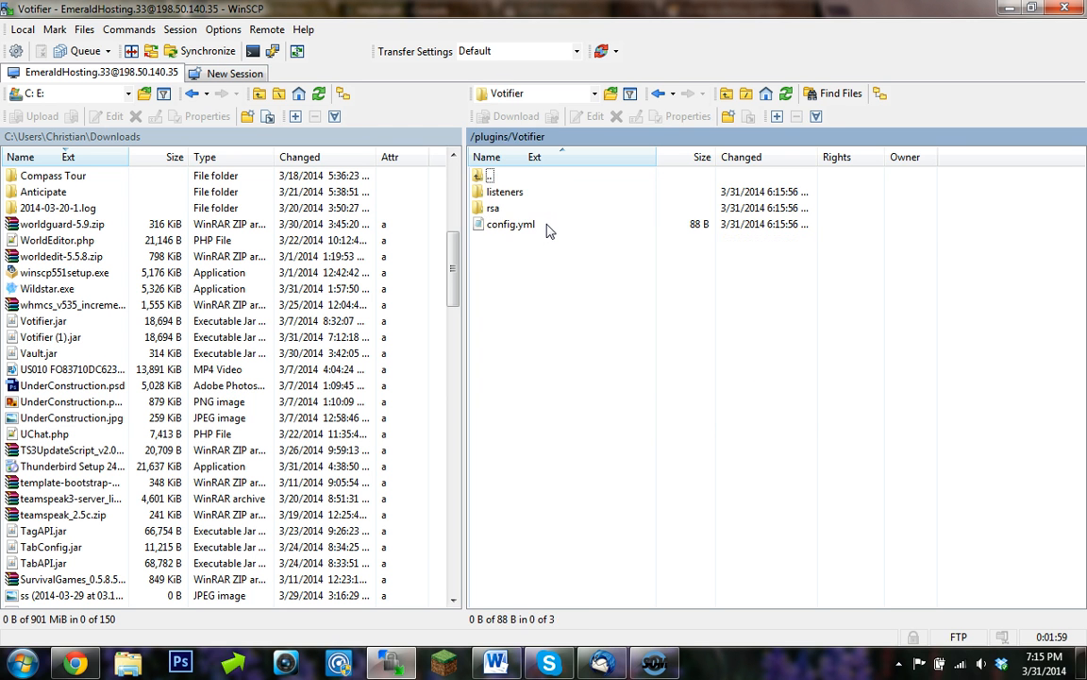
left_click(551, 226)
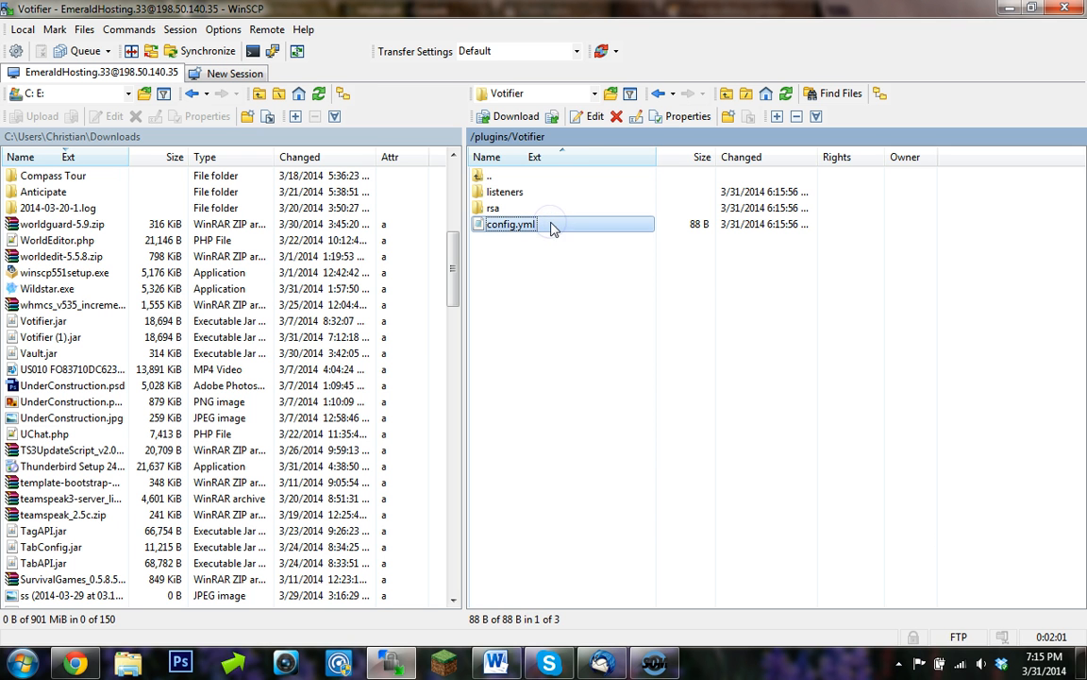
left_click(587, 116)
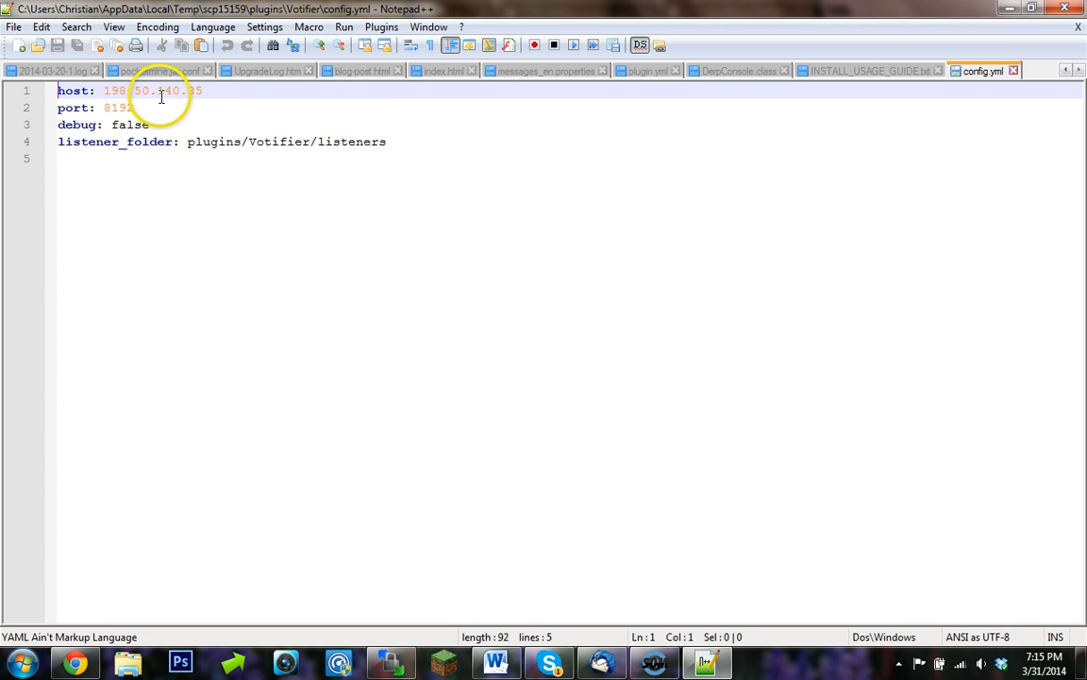
- Set Votifier's port in config.yml to 8195 and save the file
left_click_drag(212, 87, 121, 90)
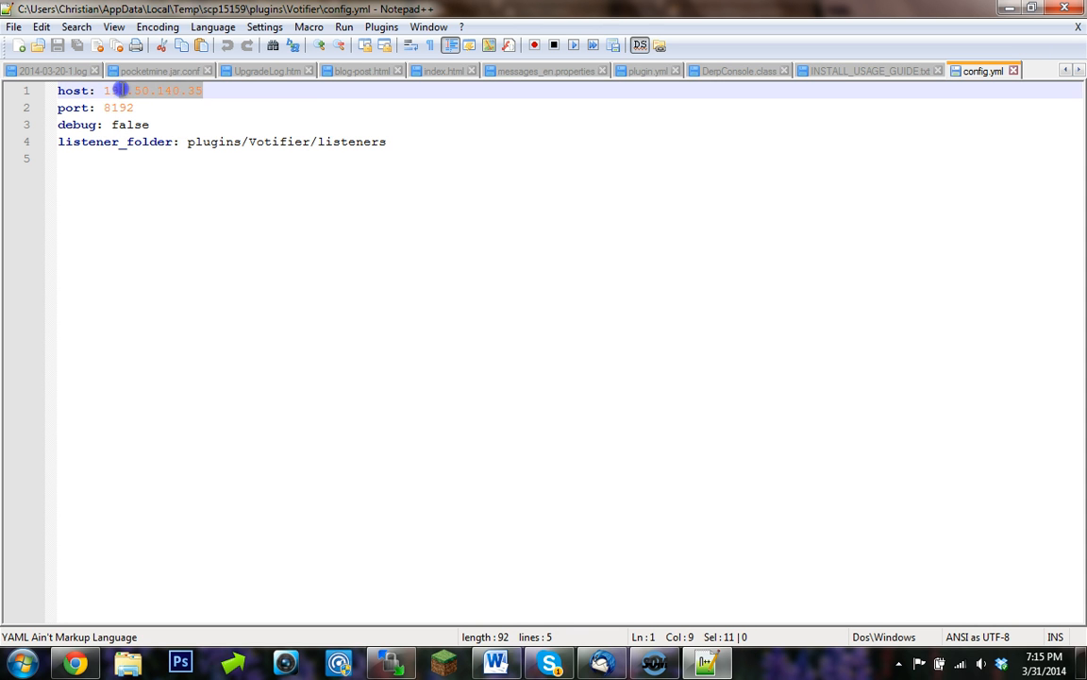
left_click(135, 92)
left_click(127, 108)
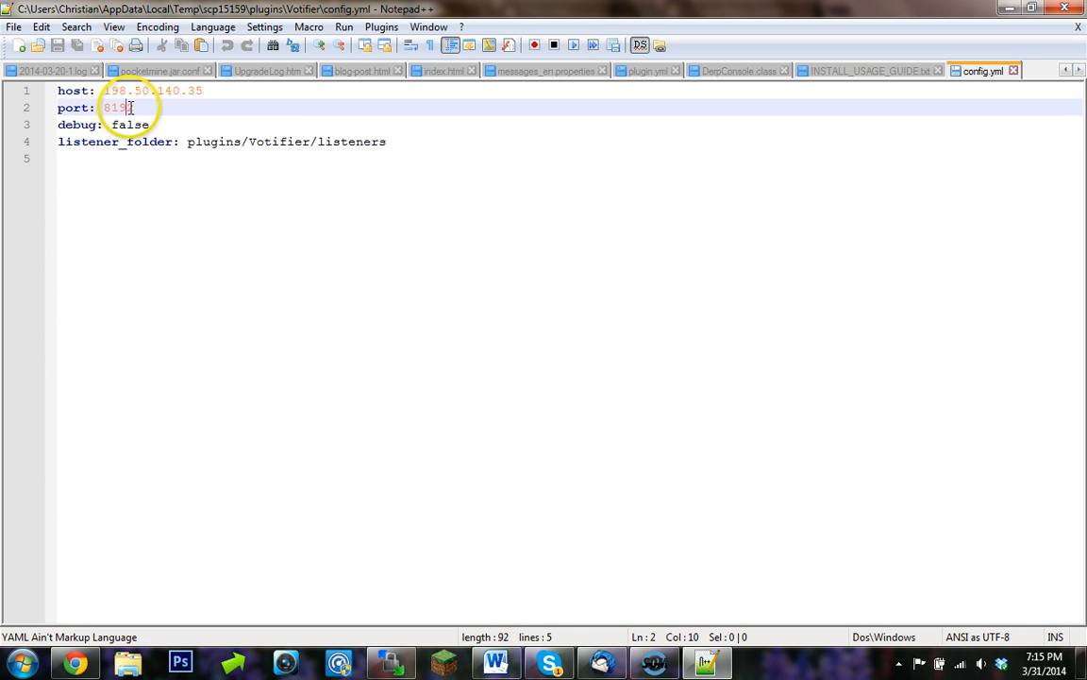
left_click_drag(110, 107, 96, 109)
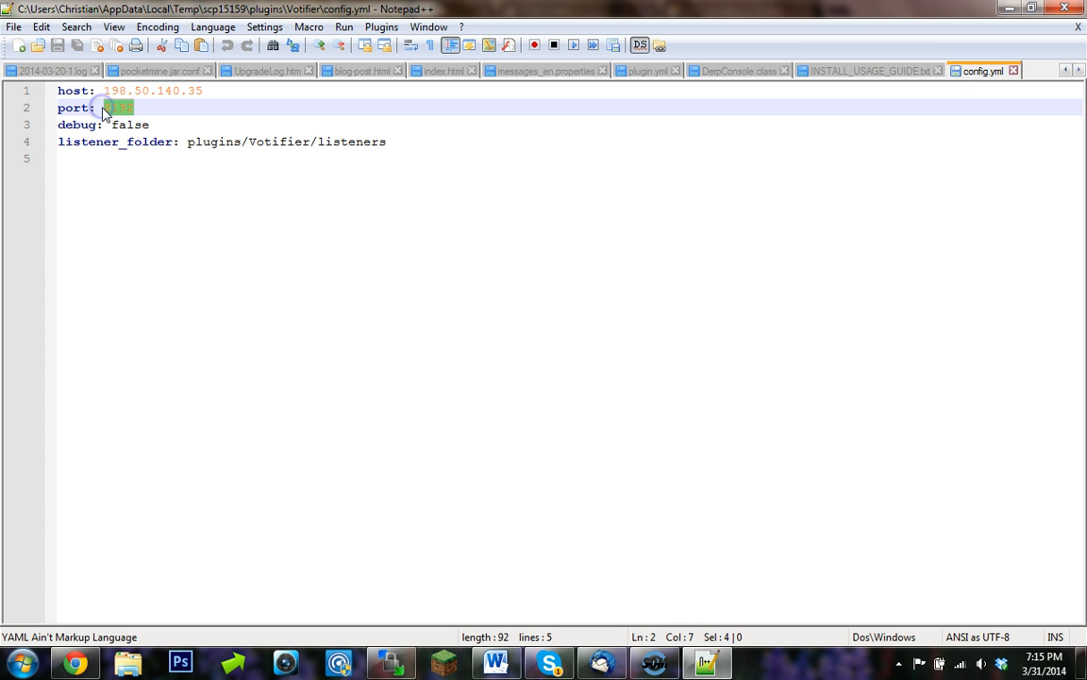
left_click(148, 104)
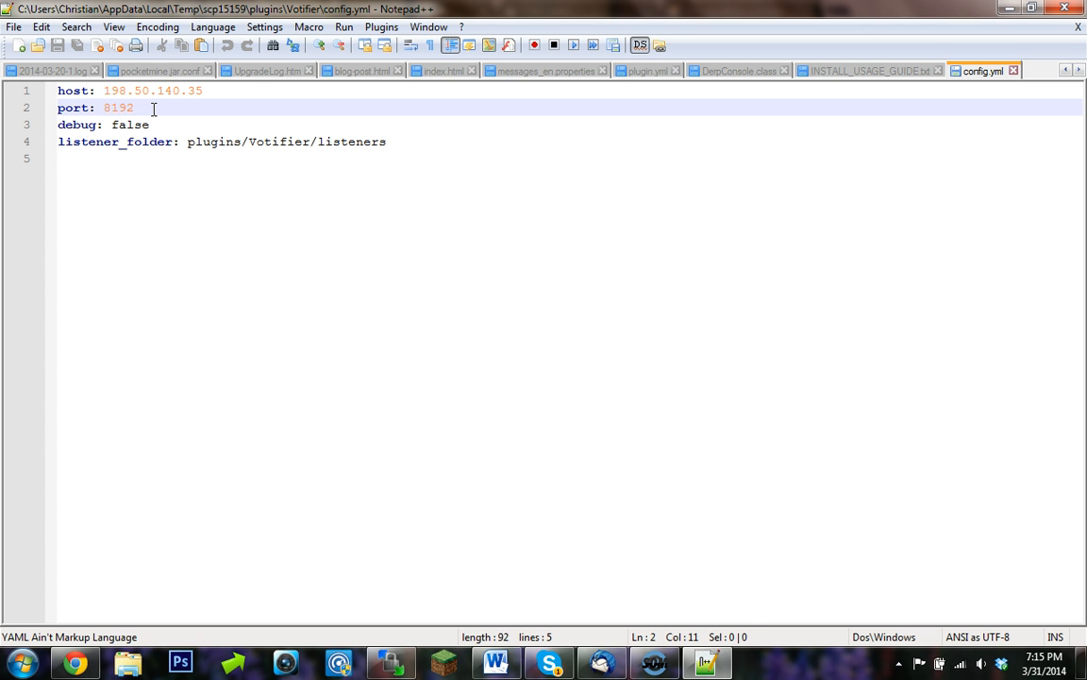
key("Down")
key("Right")
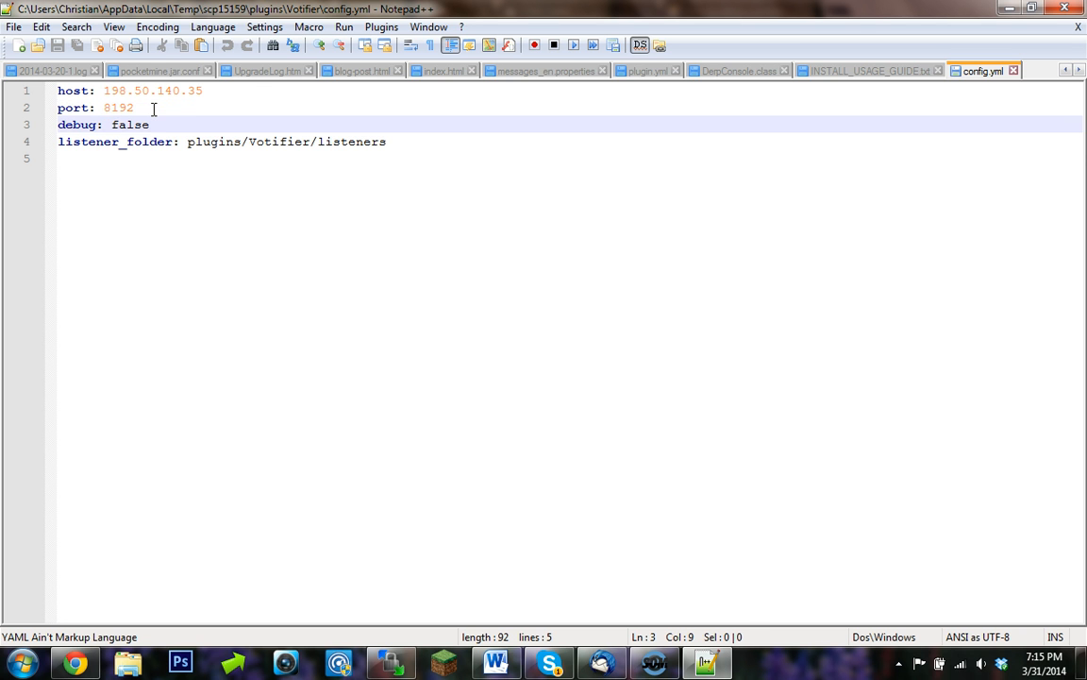
key("Down")
key("Up")
key("Up")
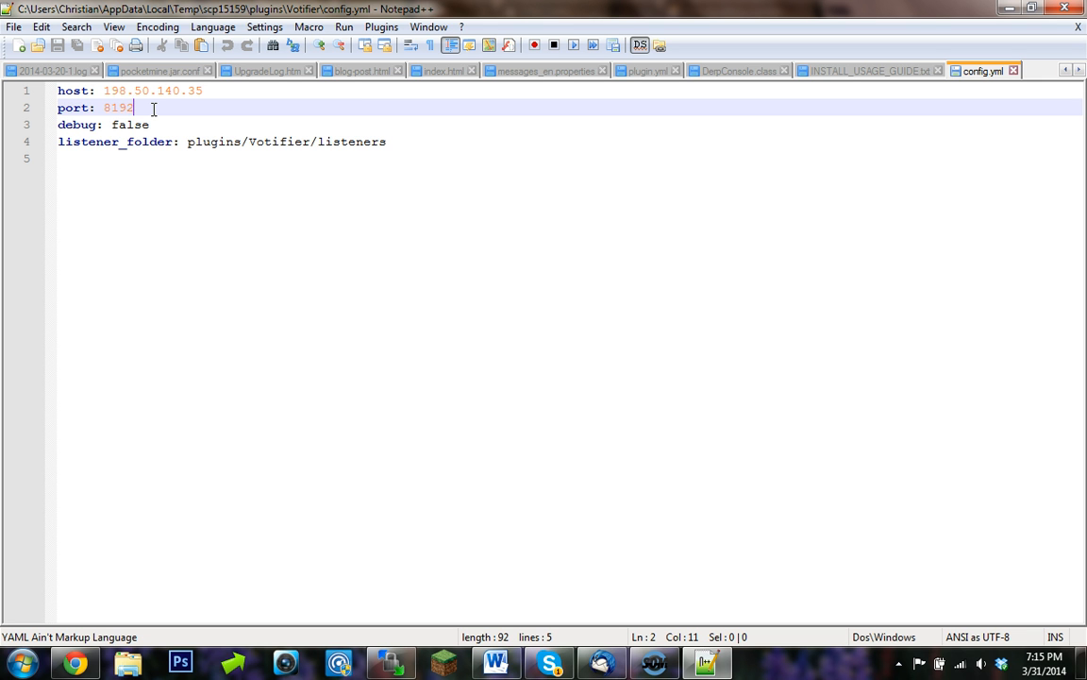
key("BackSpace")
key("BackSpace")
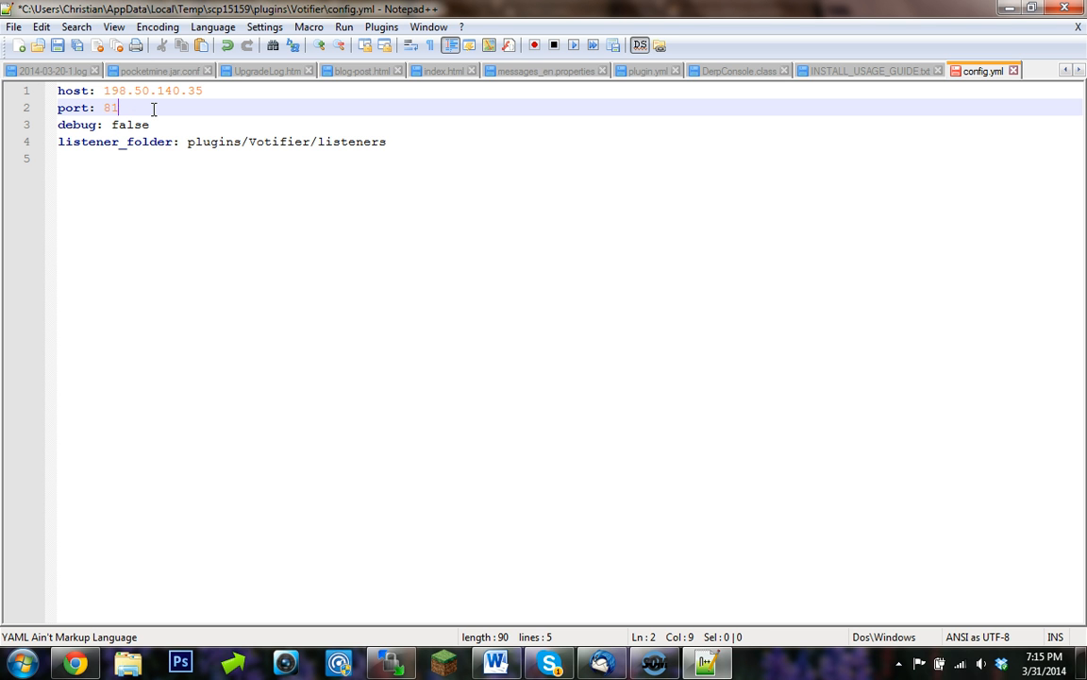
left_click(58, 45)
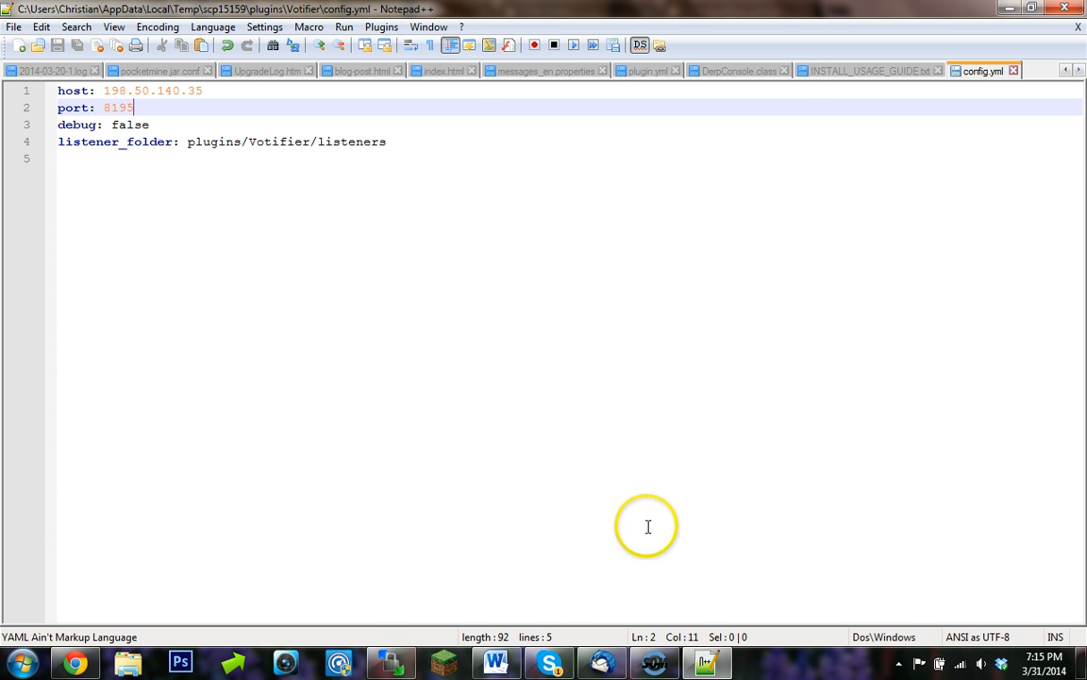
- Return to WinSCP and go back up to the server's plugins folder
left_click(393, 658)
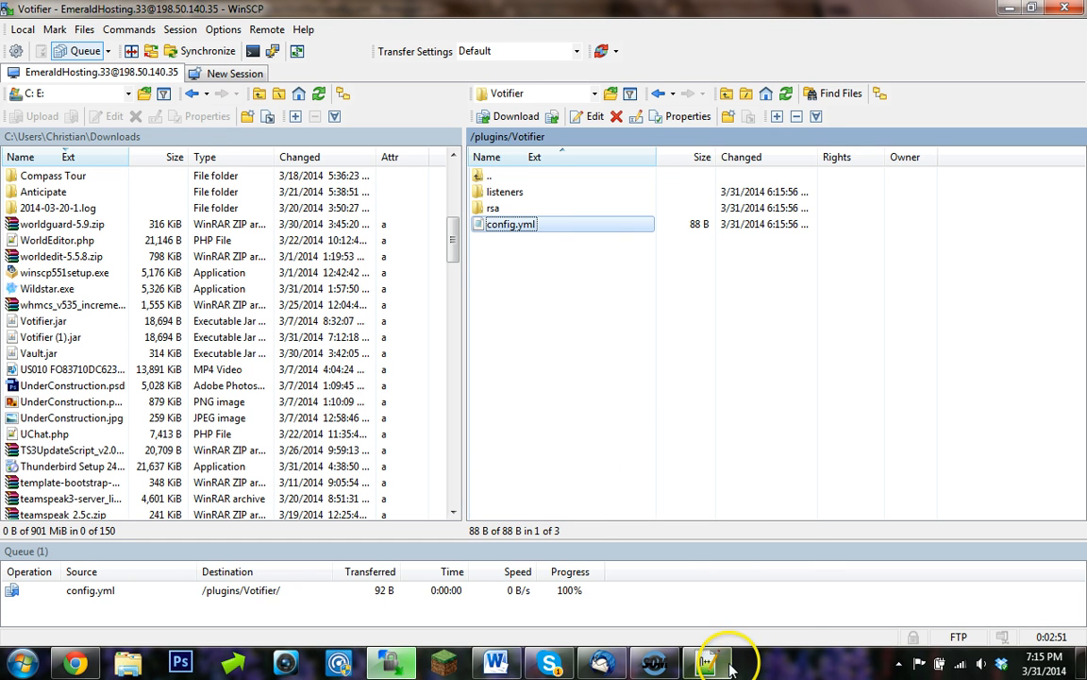
double_click(531, 178)
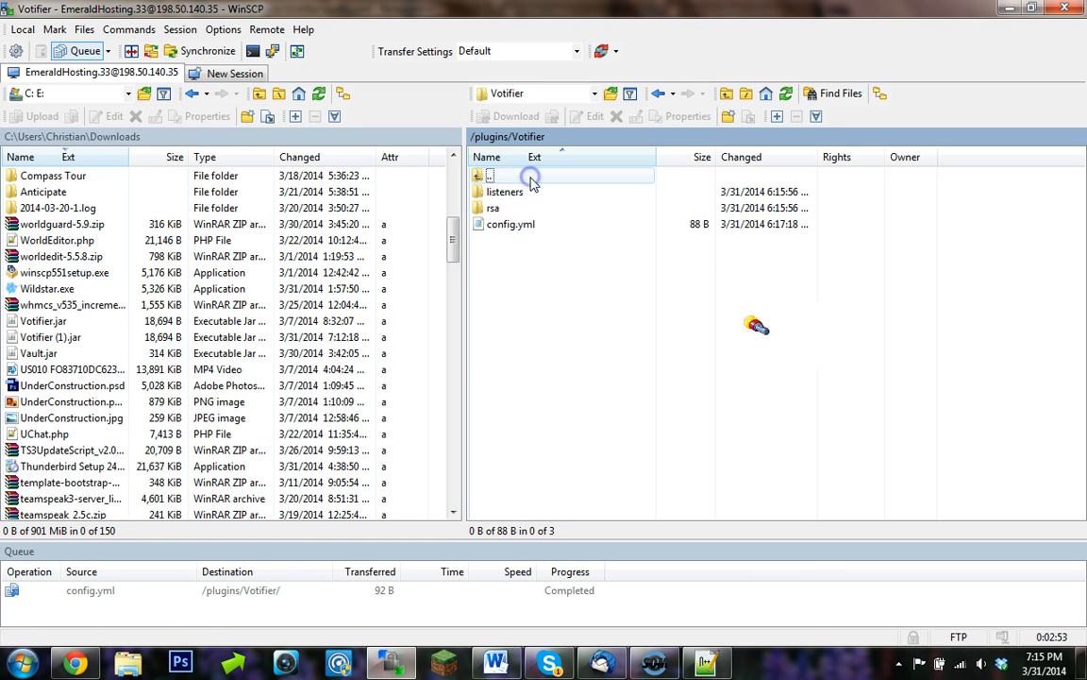
- Open the GAListener plugin folder on the server and open its config.yml for editing
left_click(538, 195)
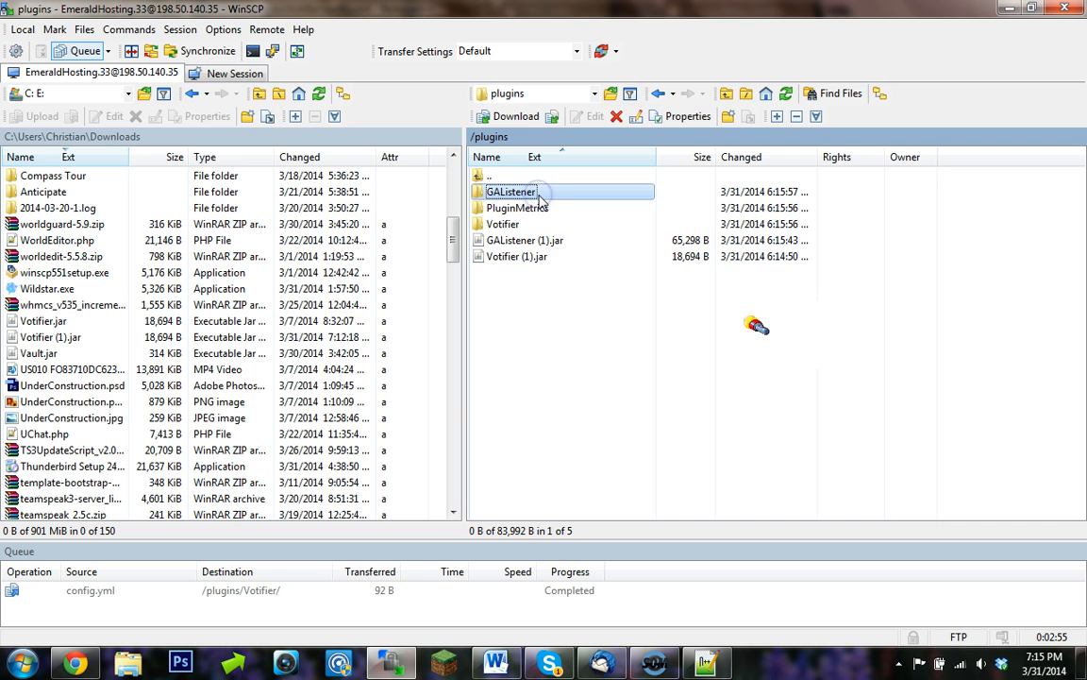
double_click(541, 198)
left_click(544, 207)
right_click(545, 213)
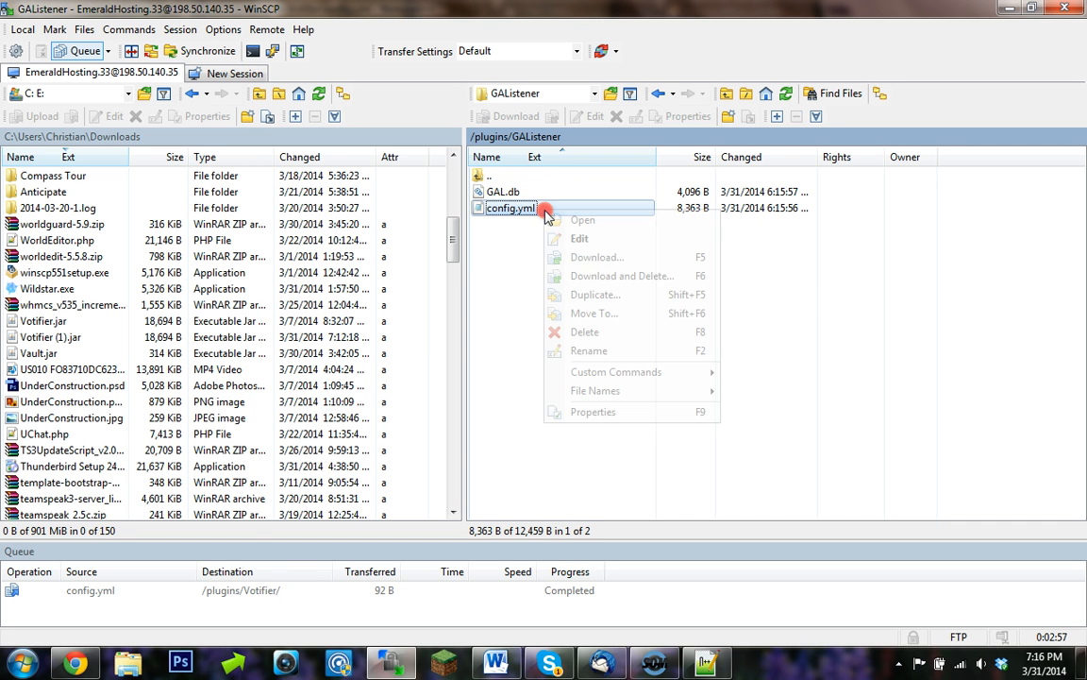
left_click(607, 241)
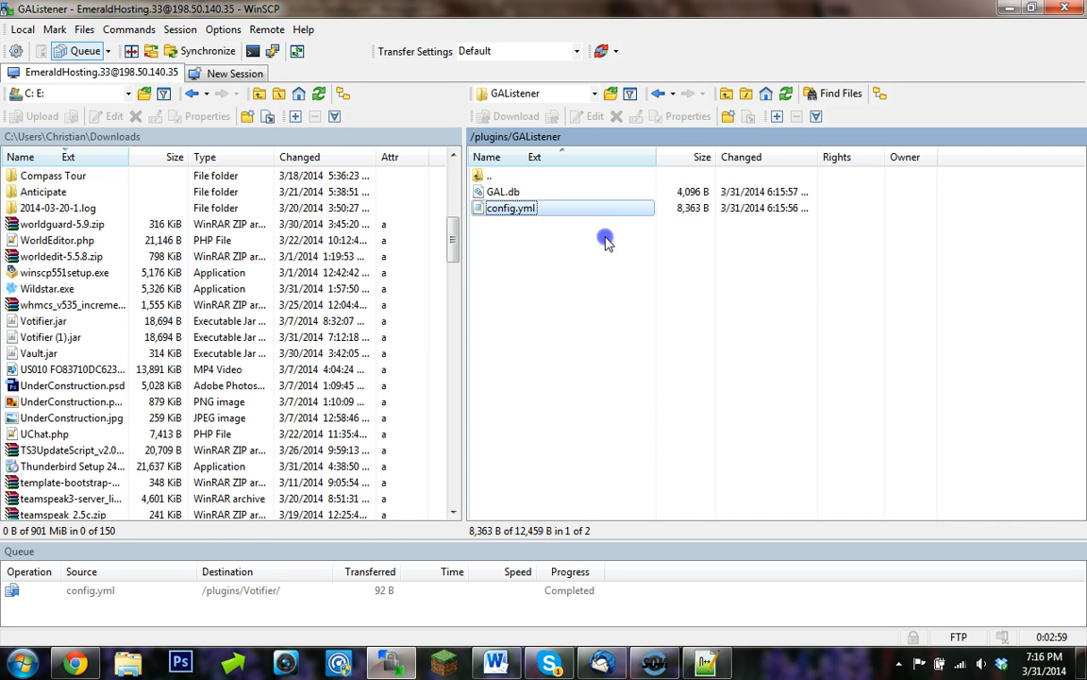
- Add a command line "- '/pay {username} 500'" under the default service's commands in GAListener's config.yml
scroll(321, 205, "down", 4)
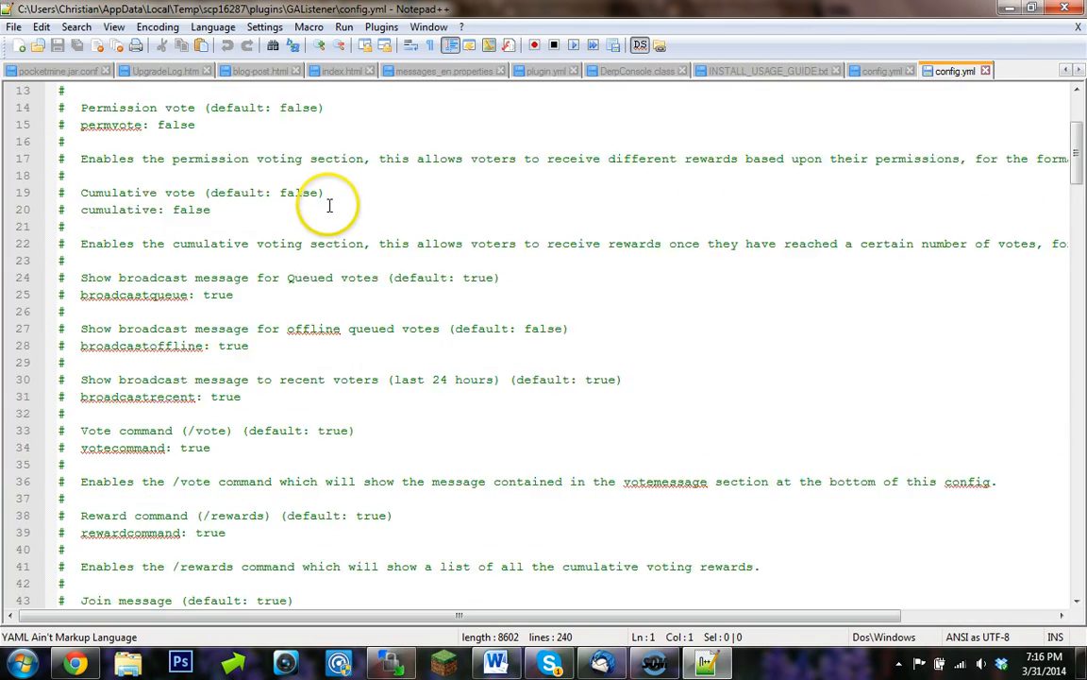
scroll(329, 205, "down", 20)
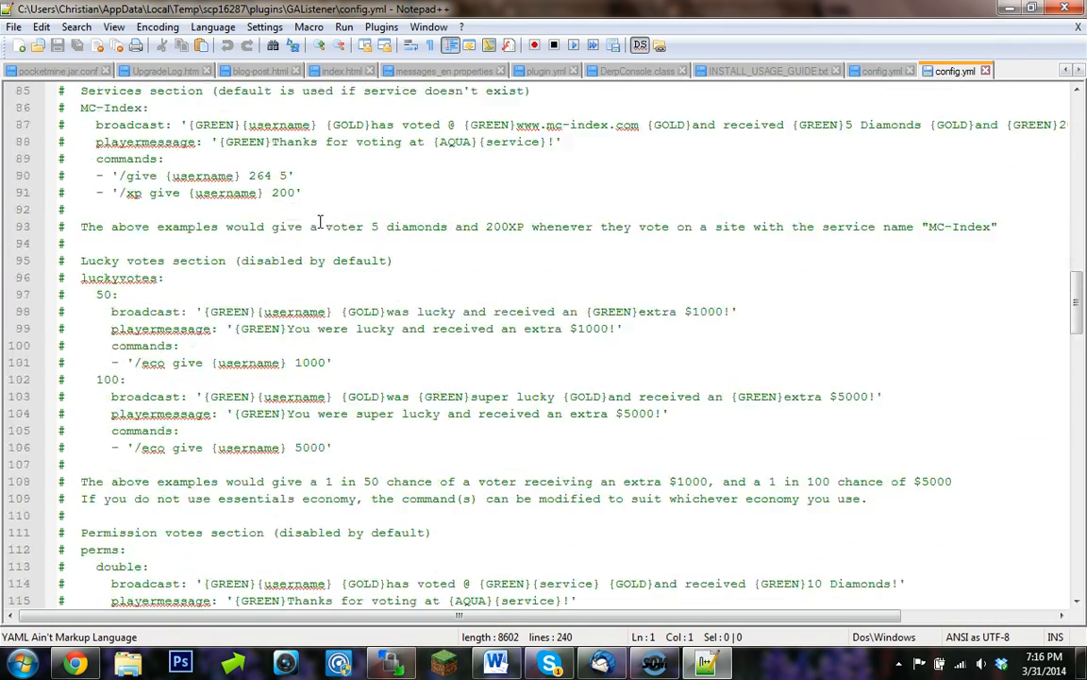
scroll(320, 222, "down", 20)
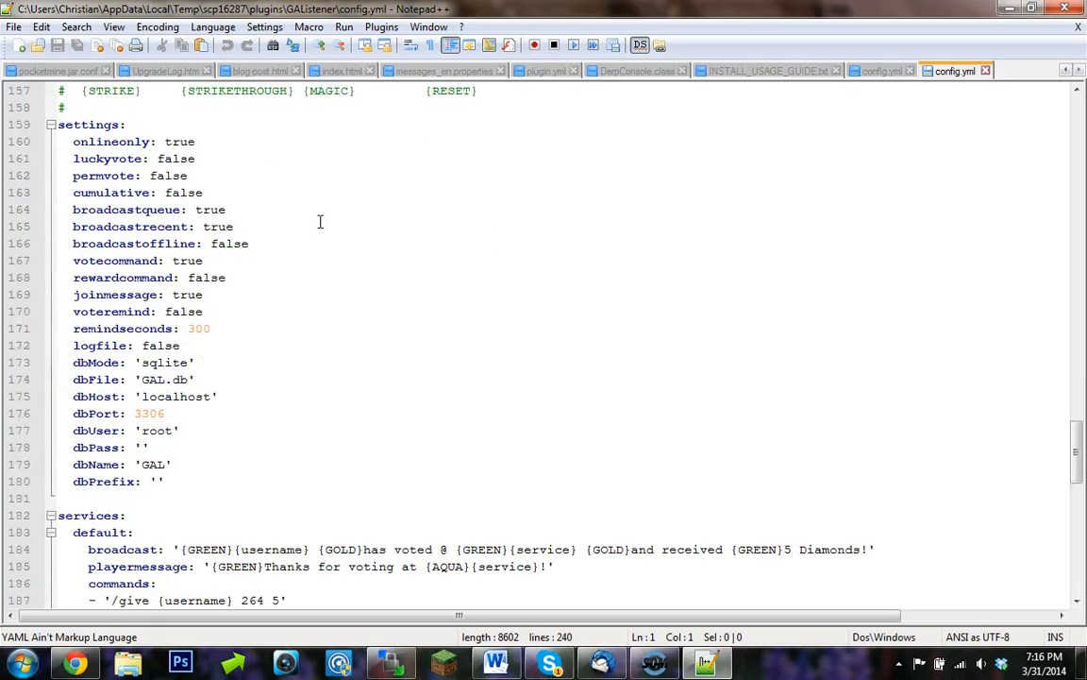
scroll(320, 221, "down", 2)
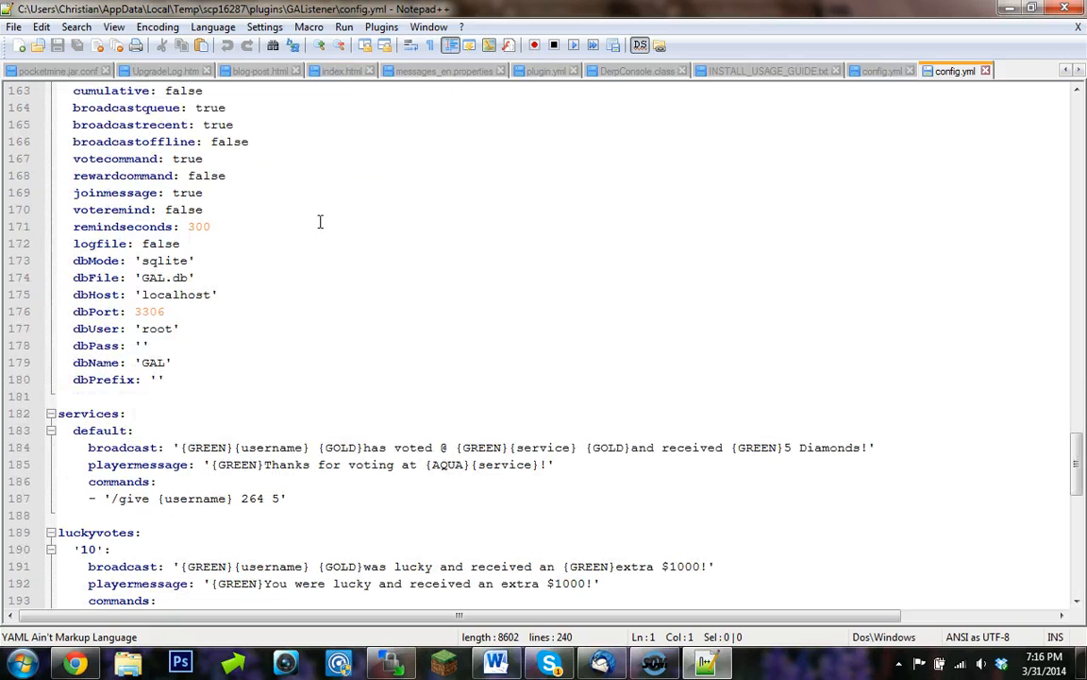
scroll(320, 222, "down", 2)
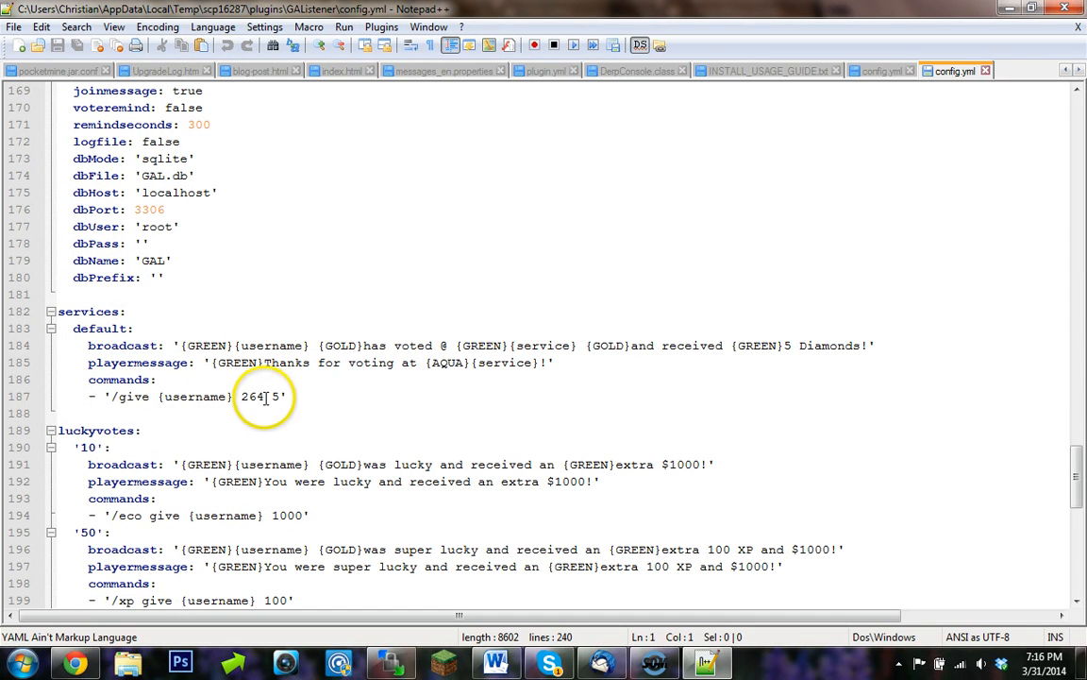
mouse_move(278, 396)
left_mouse_down()
mouse_move(149, 413)
mouse_move(108, 396)
mouse_move(276, 396)
left_mouse_up()
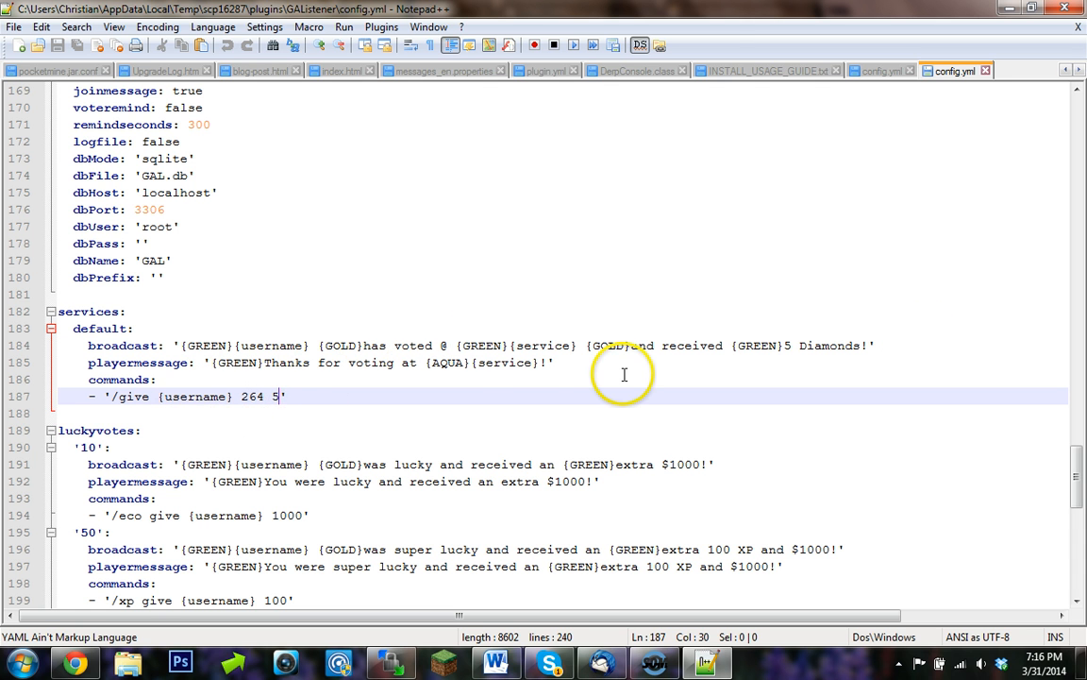
left_click(308, 394)
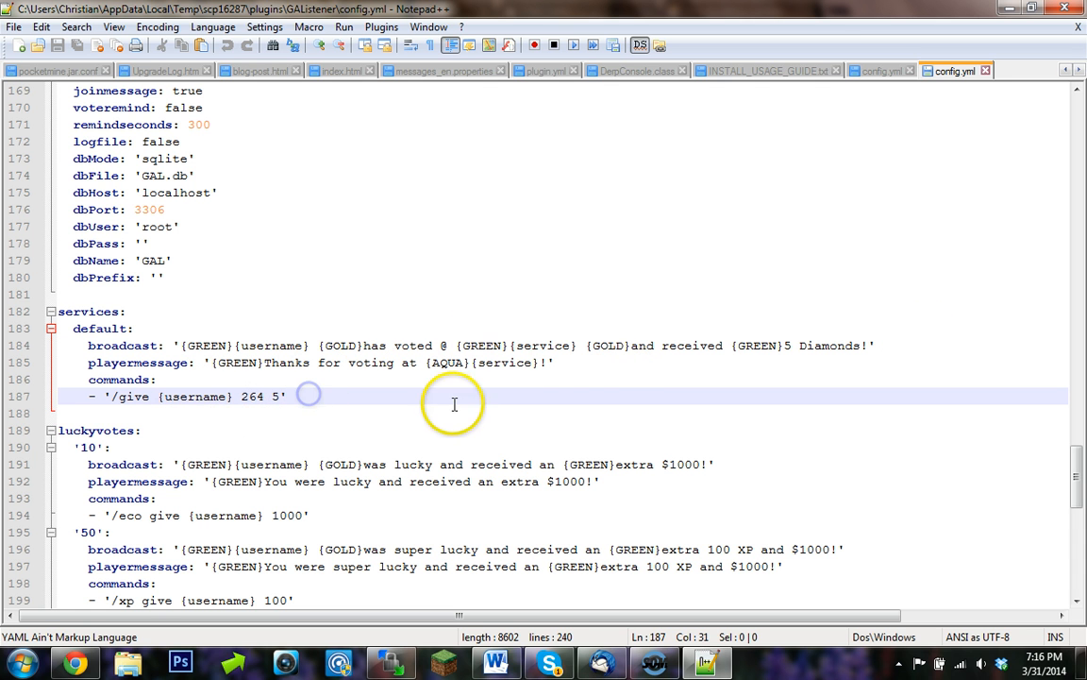
key("Return")
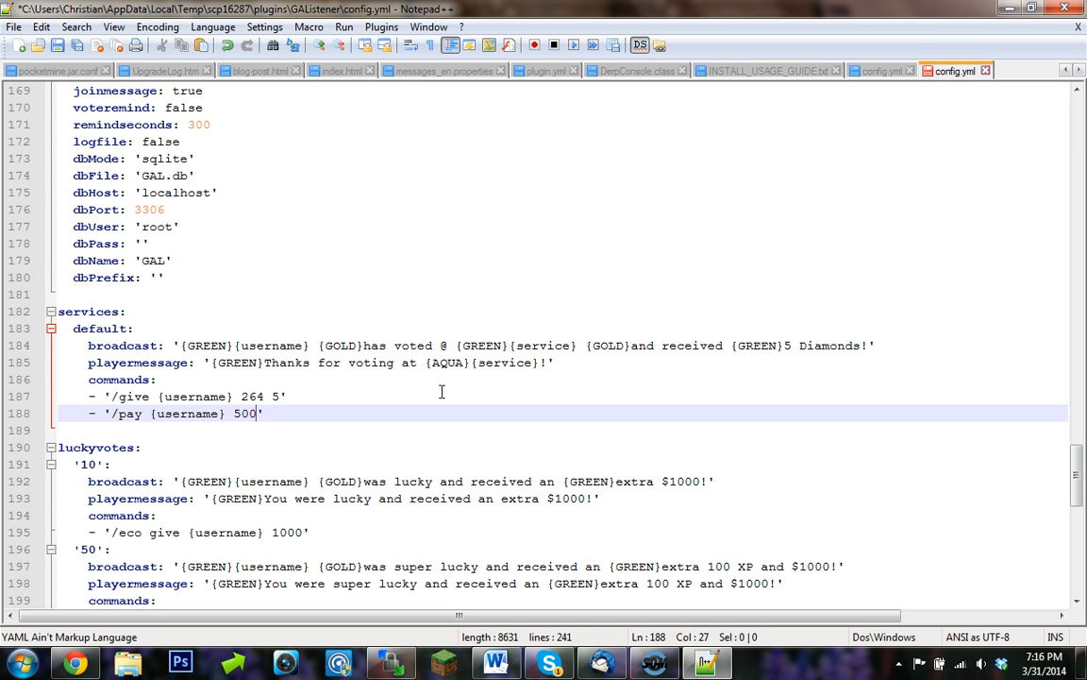
- Append " and $500" to the default service's broadcast message and save the file
left_click(862, 345)
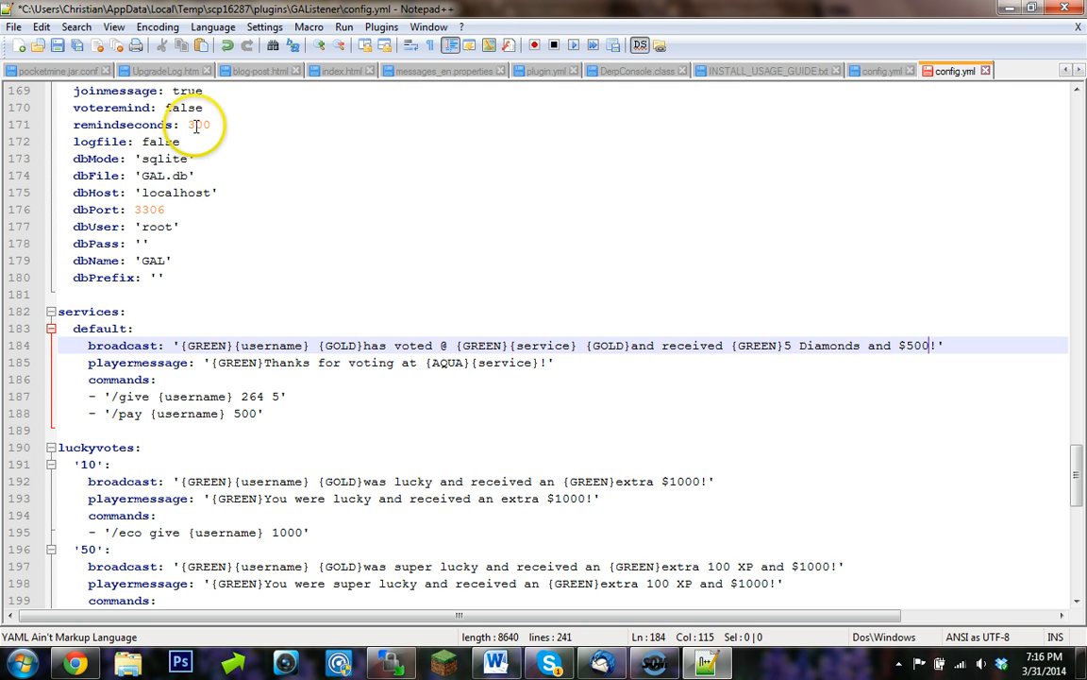
left_click(56, 45)
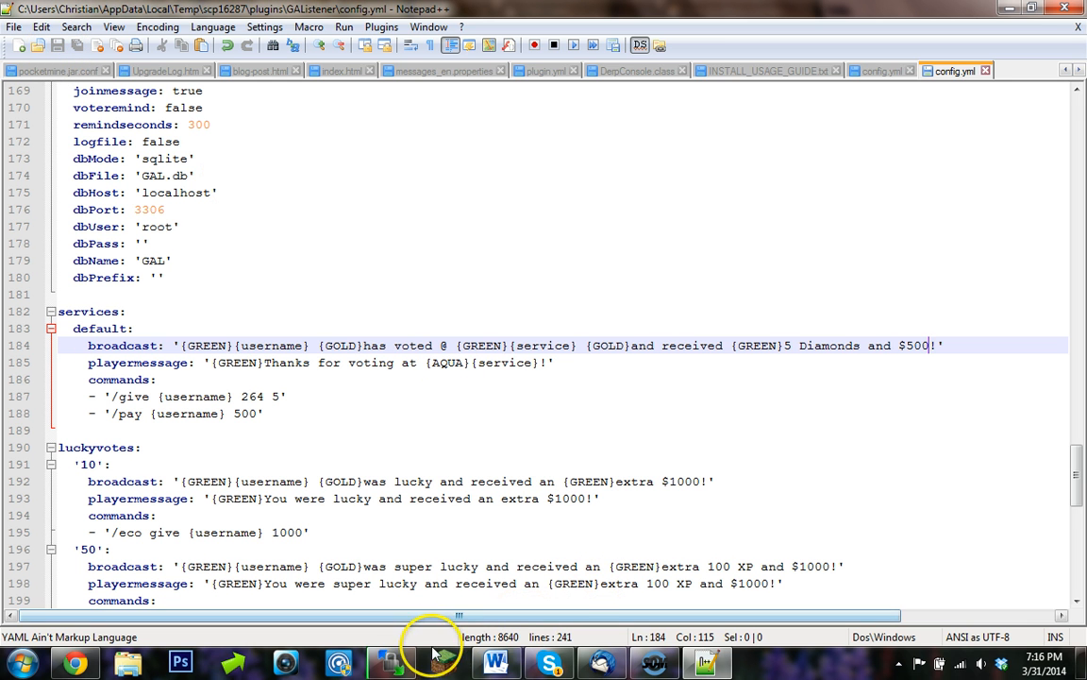
- Switch back to WinSCP and close the Notepad++ editor
left_click(396, 663)
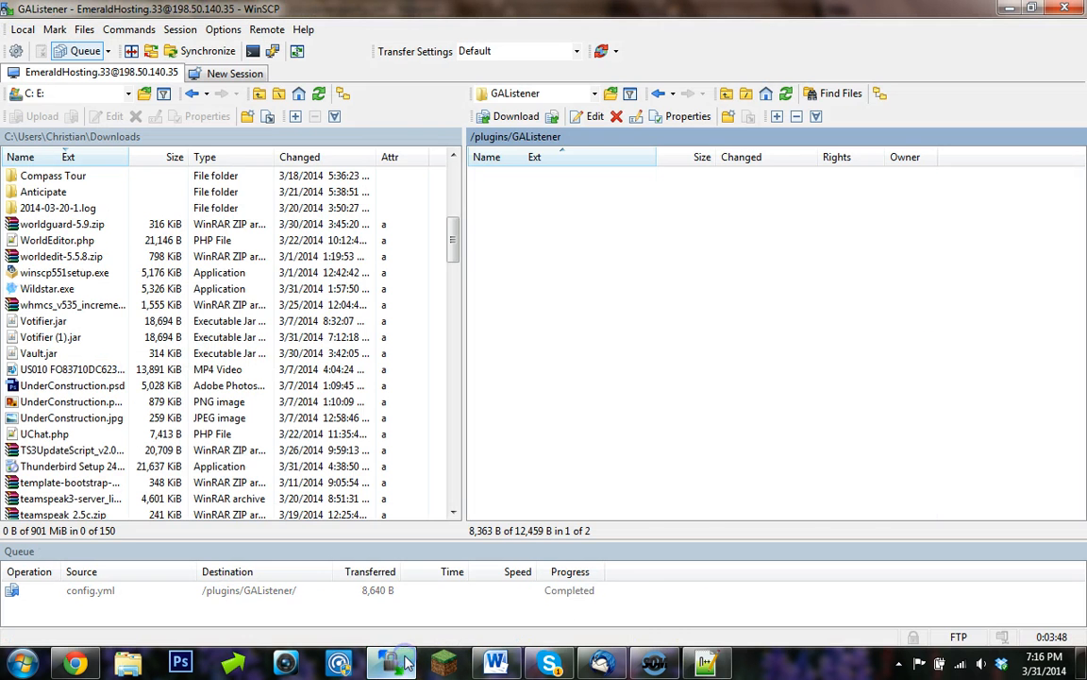
left_click(704, 662)
left_click(1065, 8)
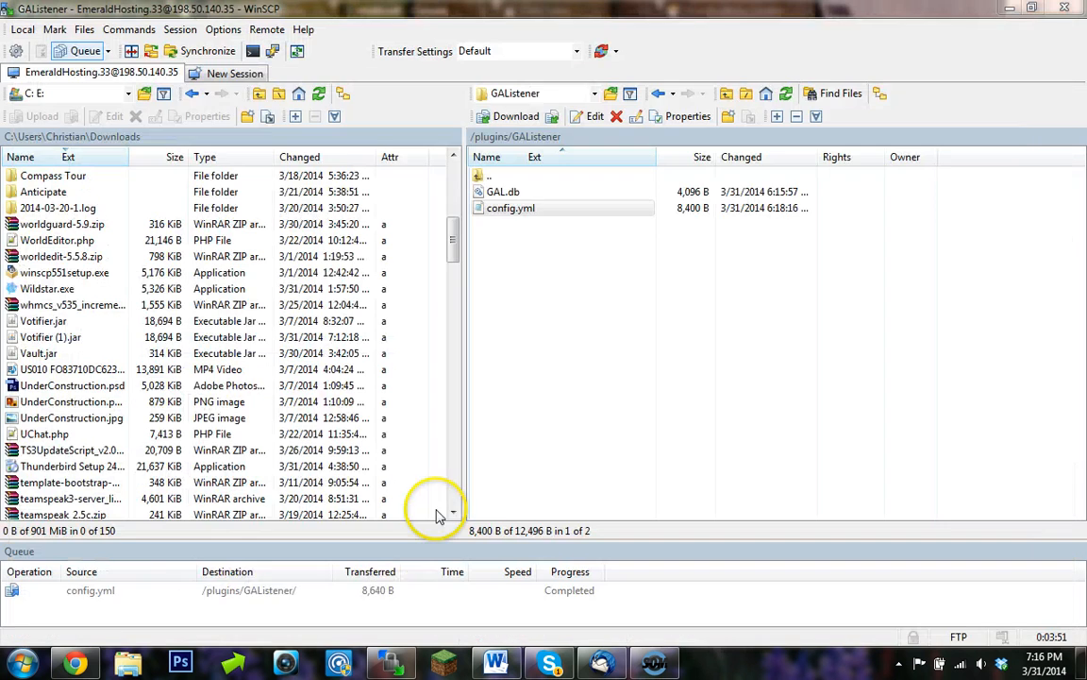
- Send the reload command in the Multicraft server console and close the browser's downloads bar
left_click(76, 661)
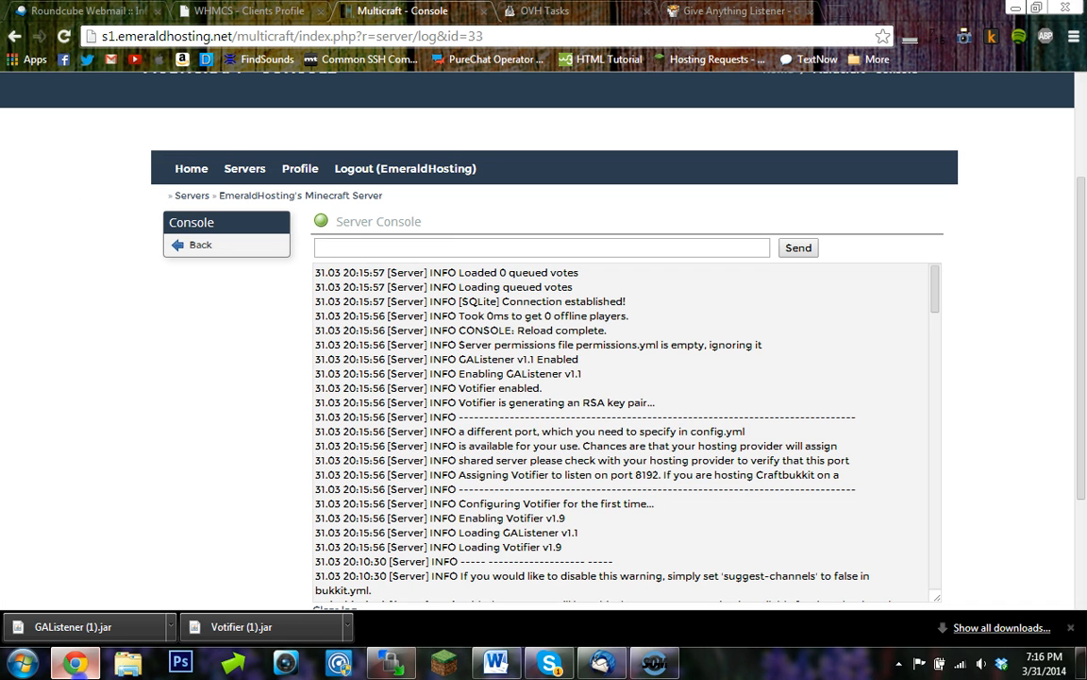
left_click(429, 244)
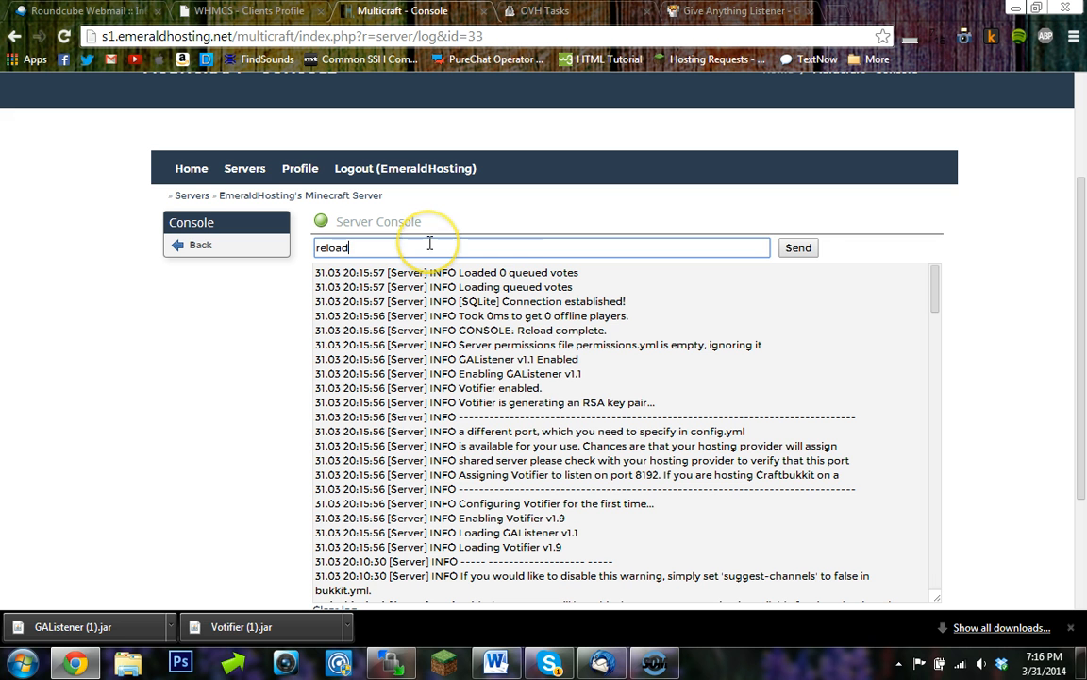
left_click(802, 251)
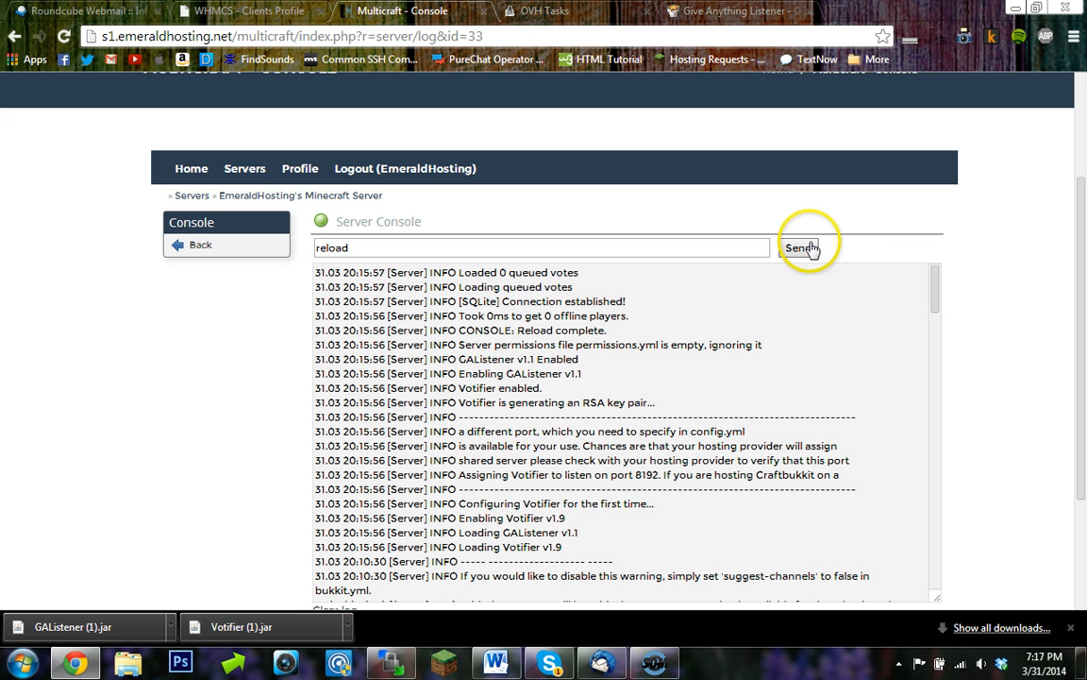
left_click(804, 248)
left_click(906, 245)
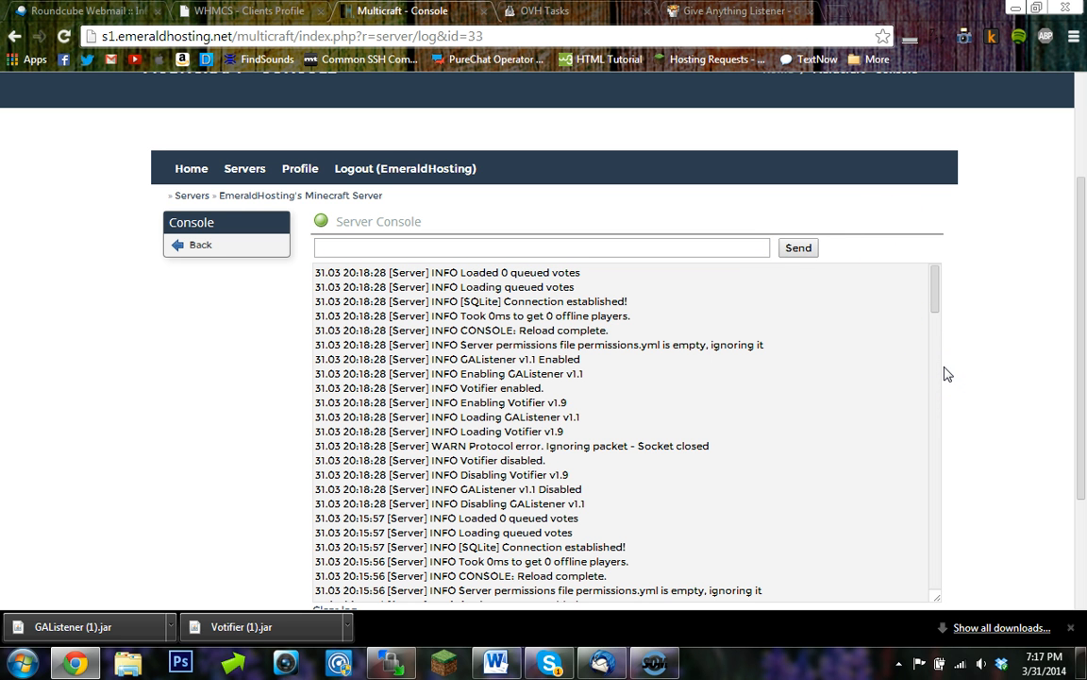
left_click(1071, 627)
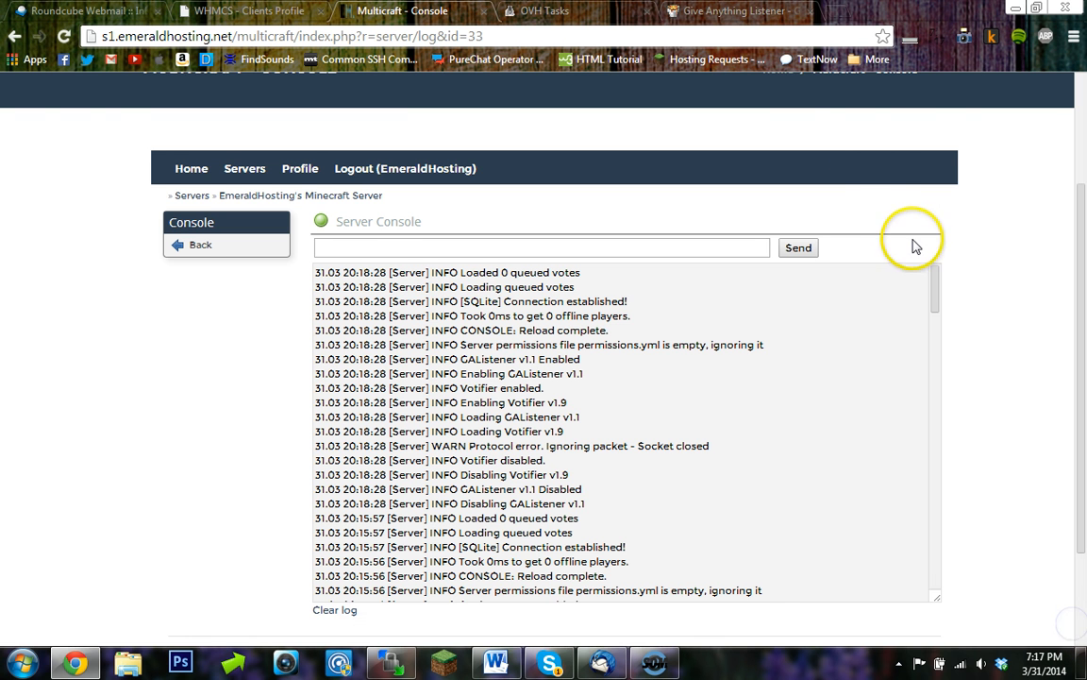
- Open planetminecraft.com in a new browser tab
left_click(835, 11)
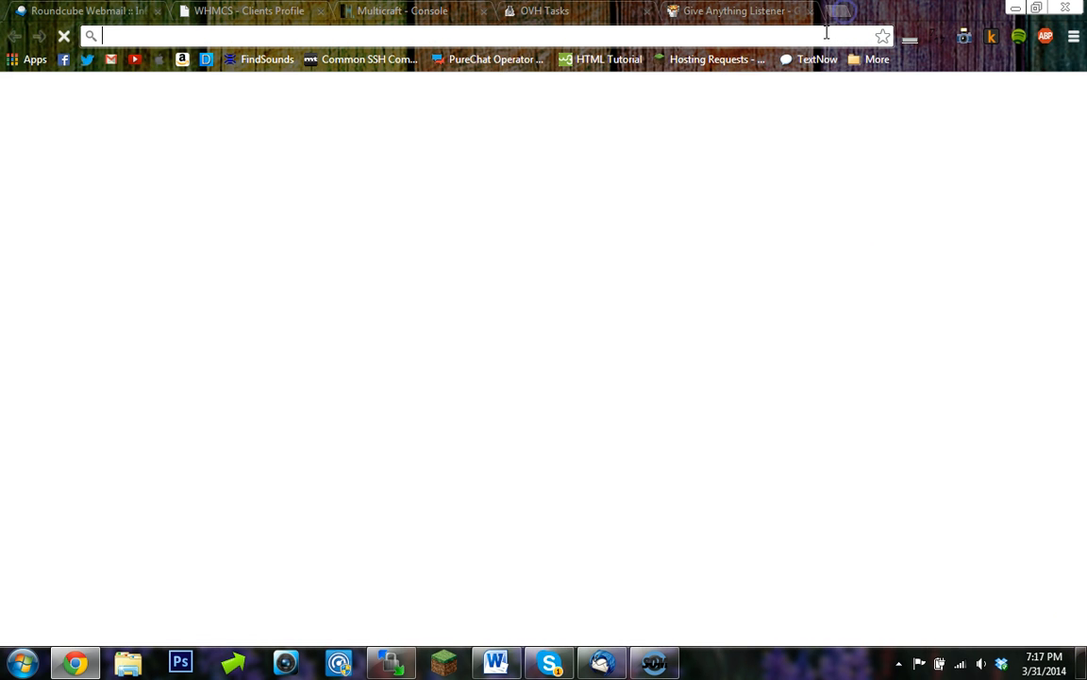
type("pl")
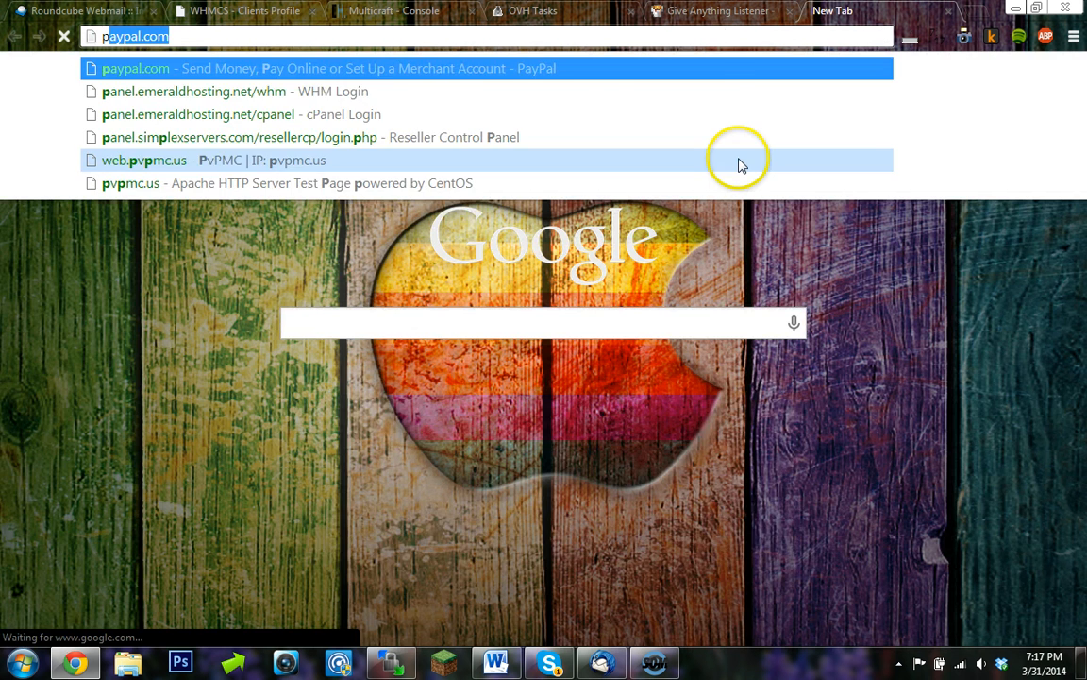
type("anetminecraft")
key("Return")
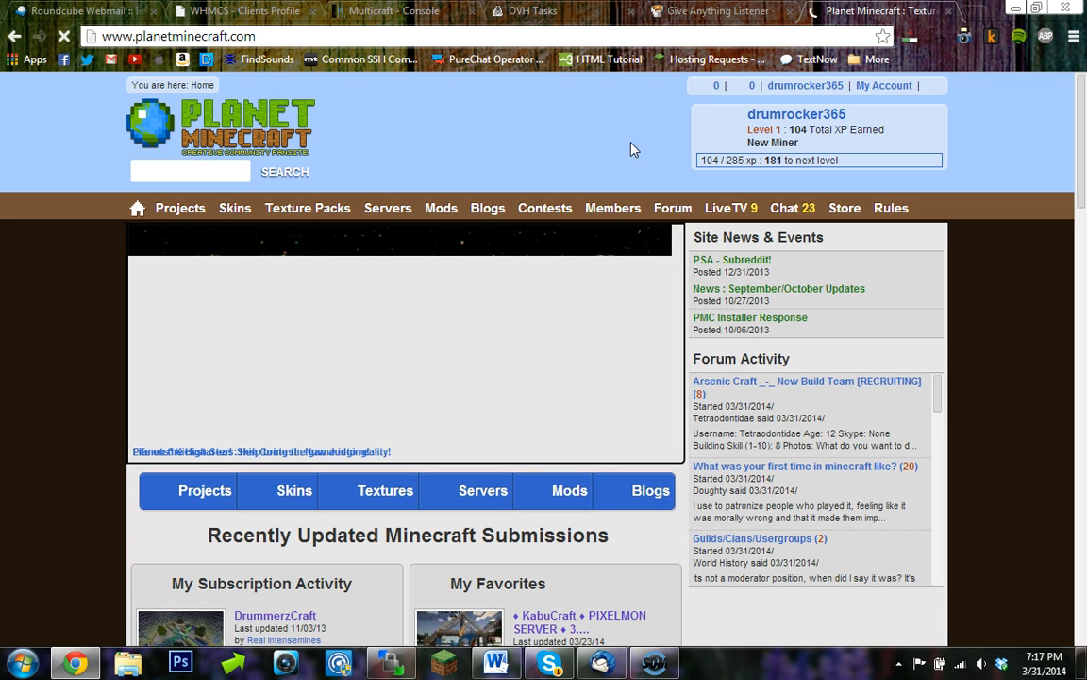
left_click(754, 111)
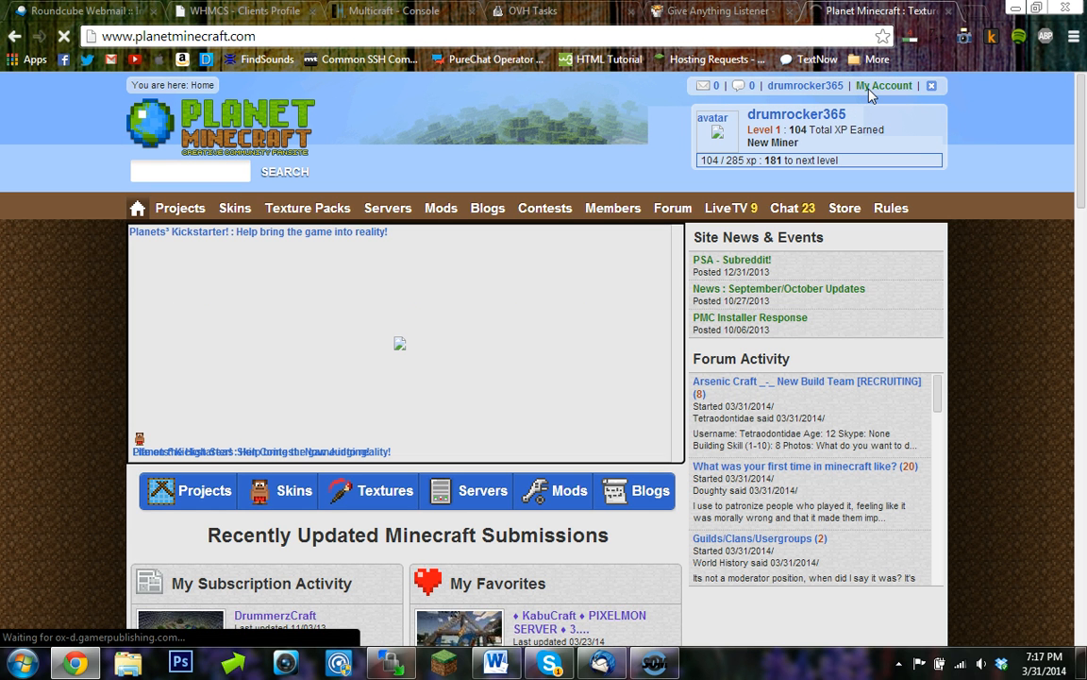
- Go to the account's Servers submissions and start uploading a new server
left_click(870, 94)
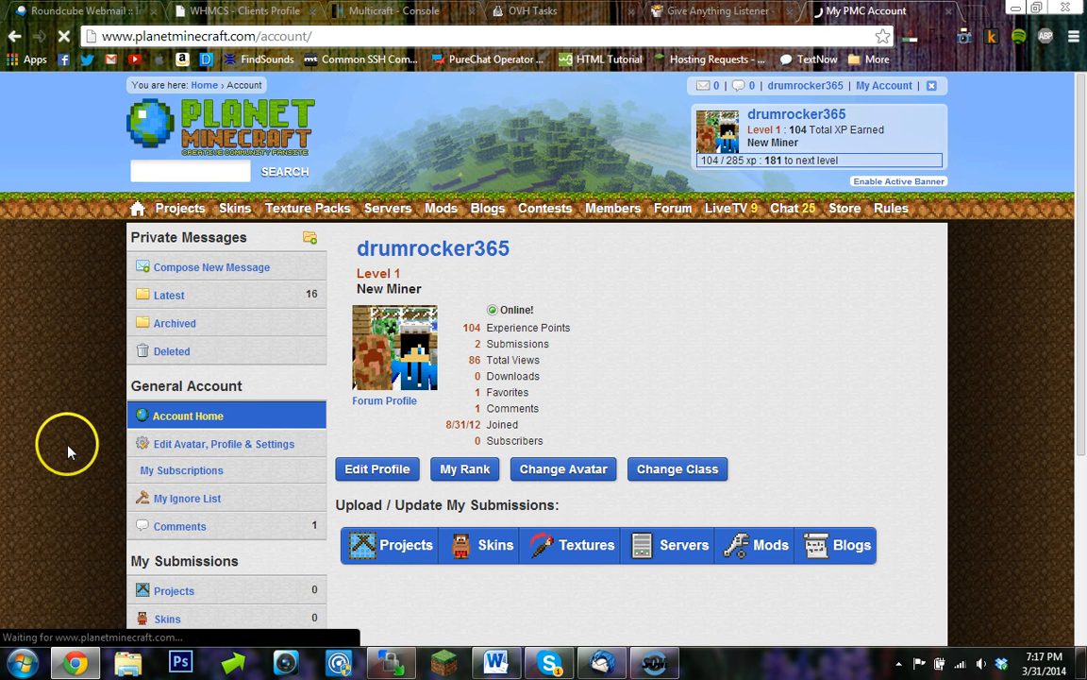
scroll(68, 443, "down", 2)
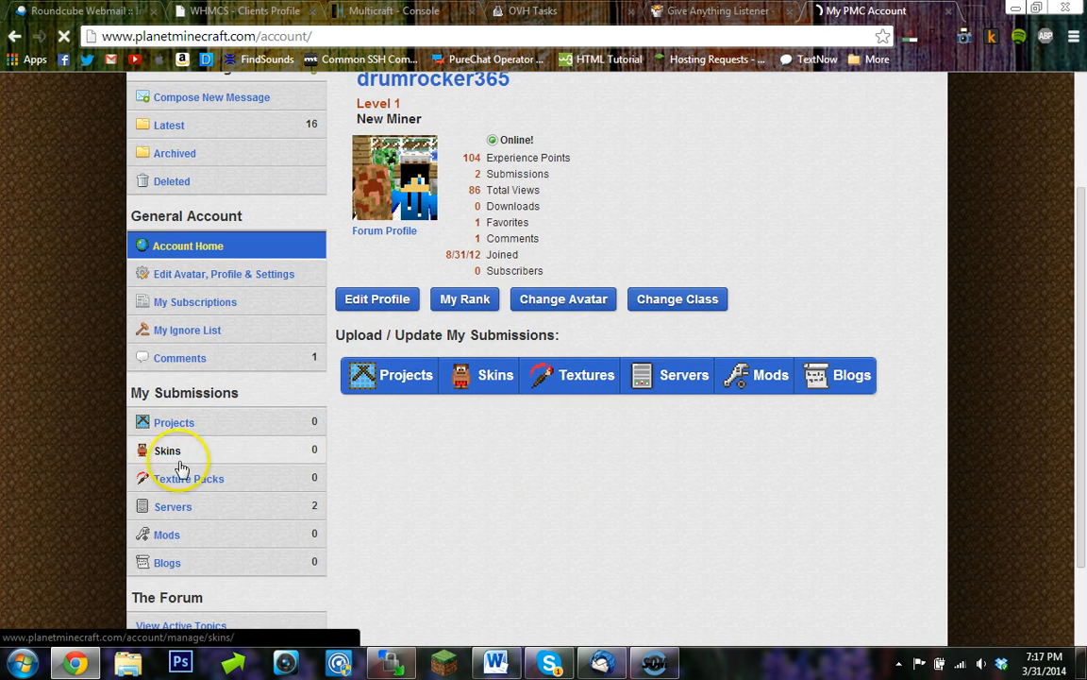
left_click(192, 507)
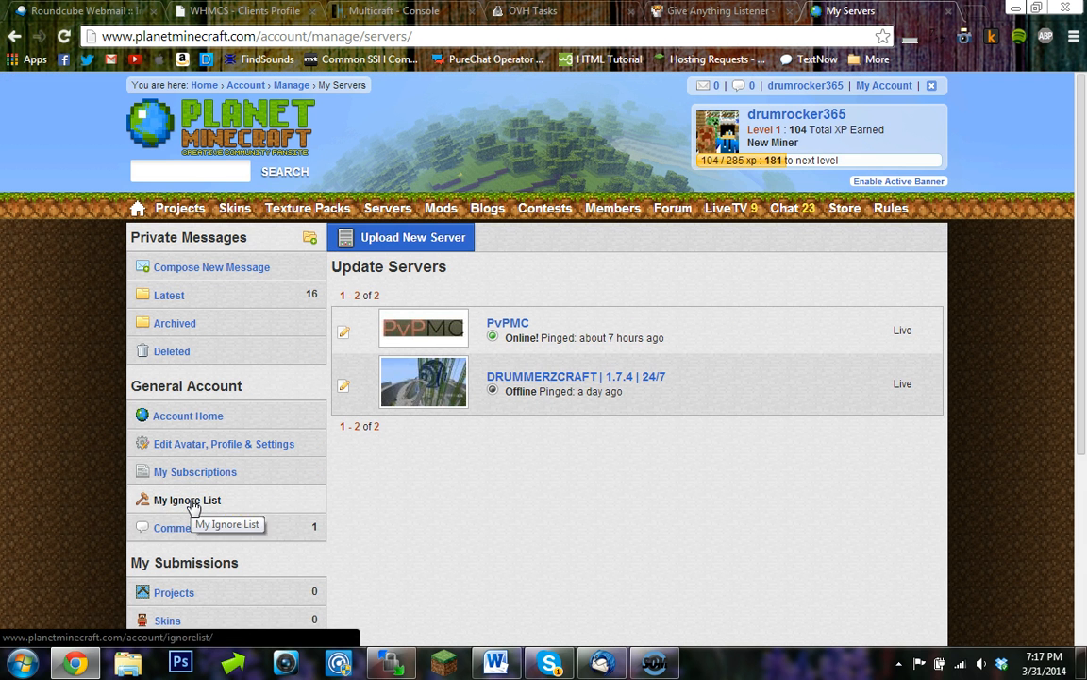
left_click(436, 232)
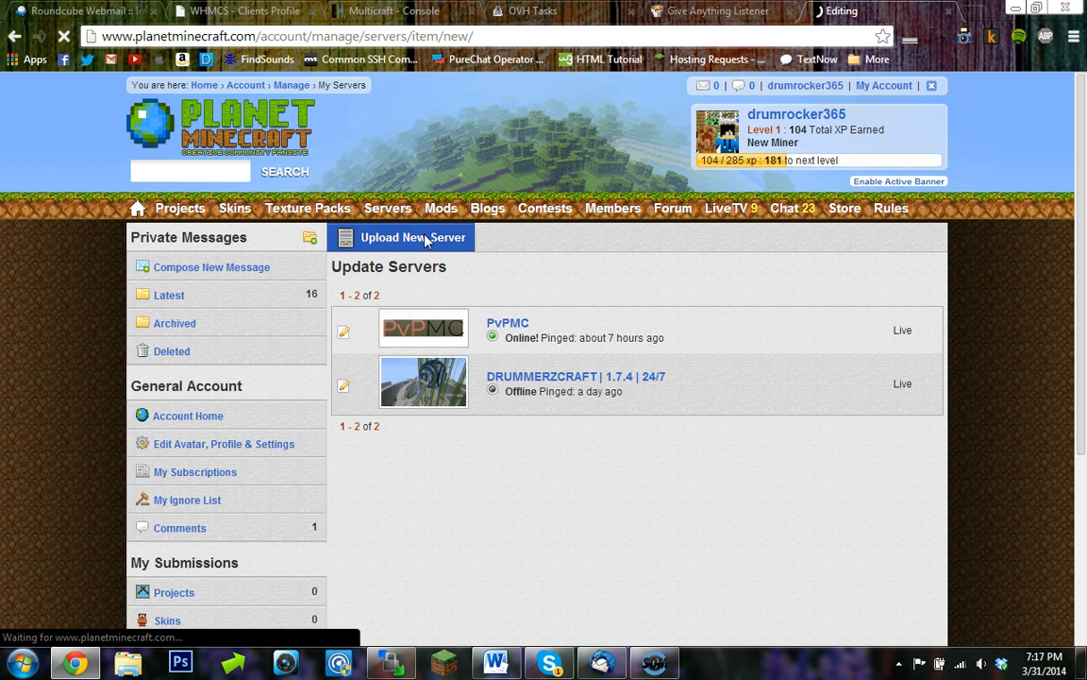
- Enter "My awesome server" as the new server listing's title
scroll(503, 440, "down", 3)
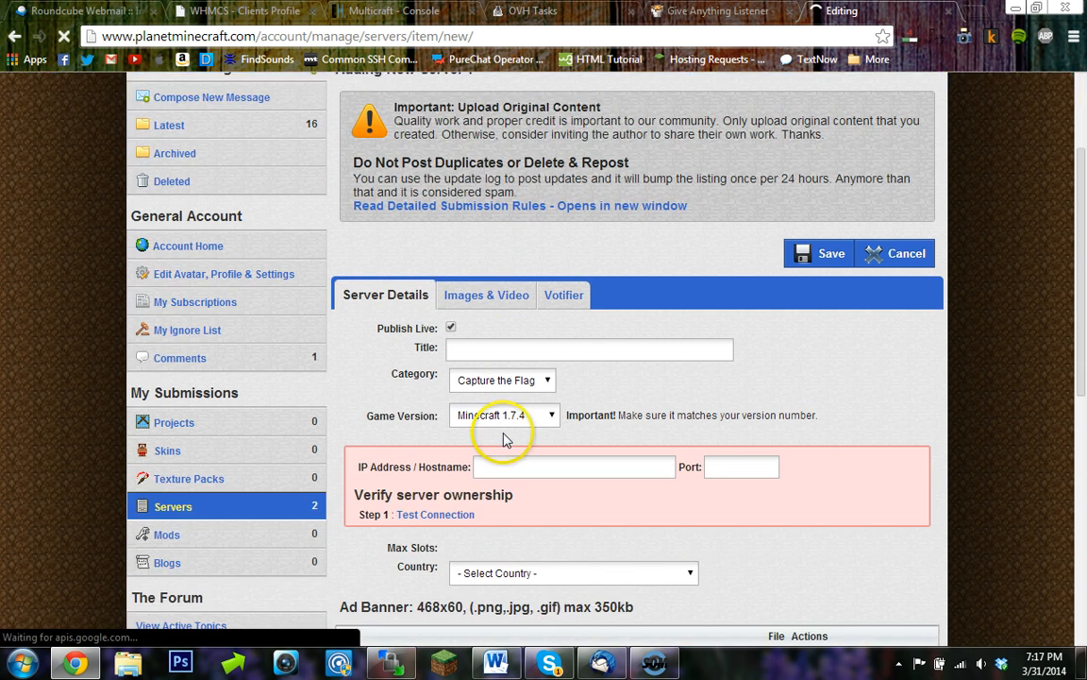
left_click(529, 349)
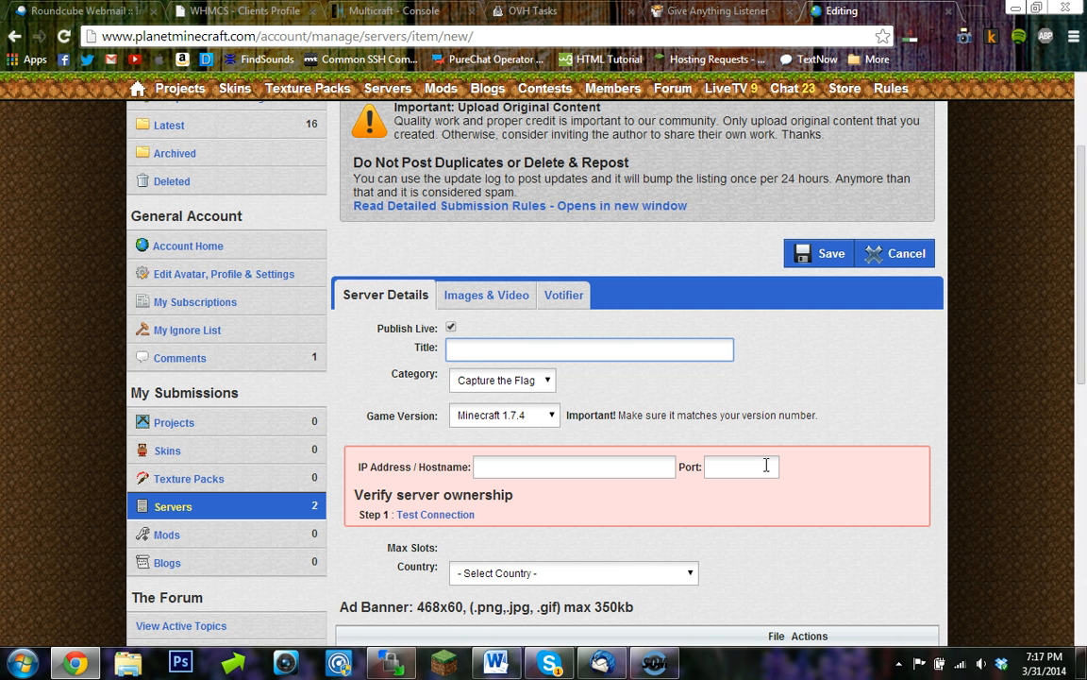
type("My awesome server")
- Set the listing's category to Survival and keep the game version at Minecraft 1.7.4
left_click(477, 380)
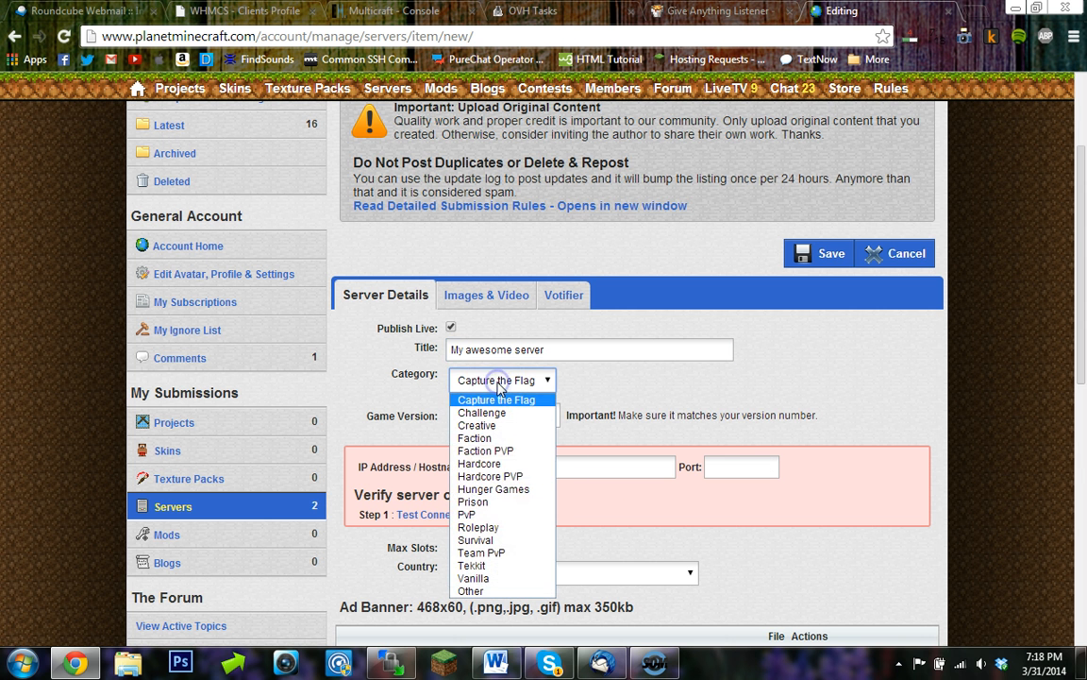
left_click(477, 540)
left_click(509, 421)
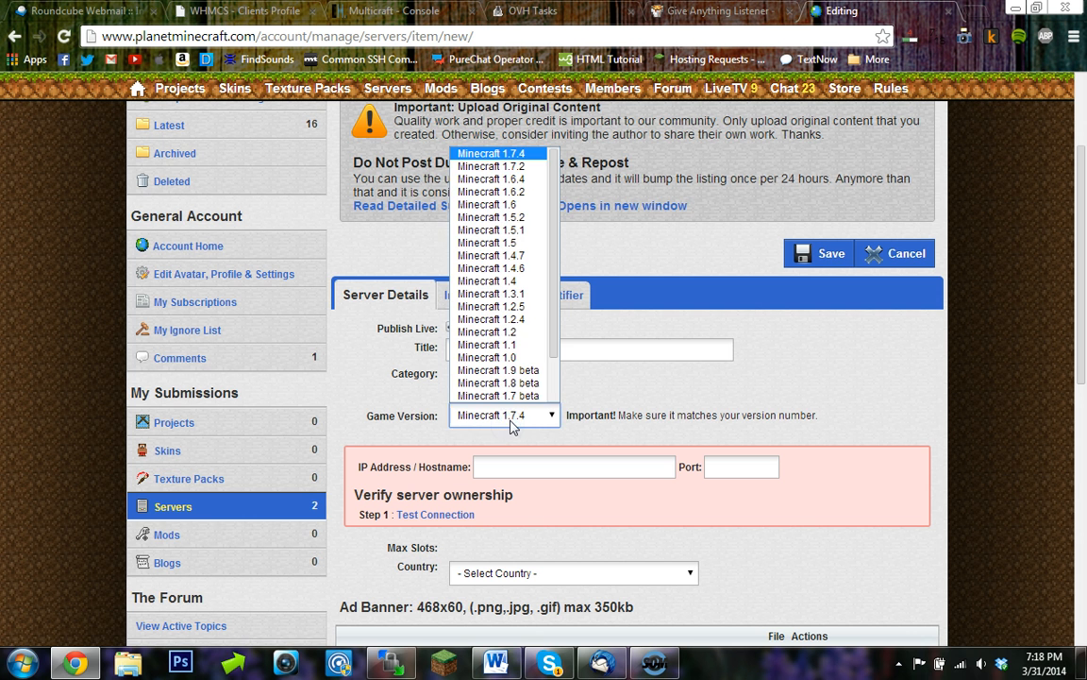
left_click(513, 418)
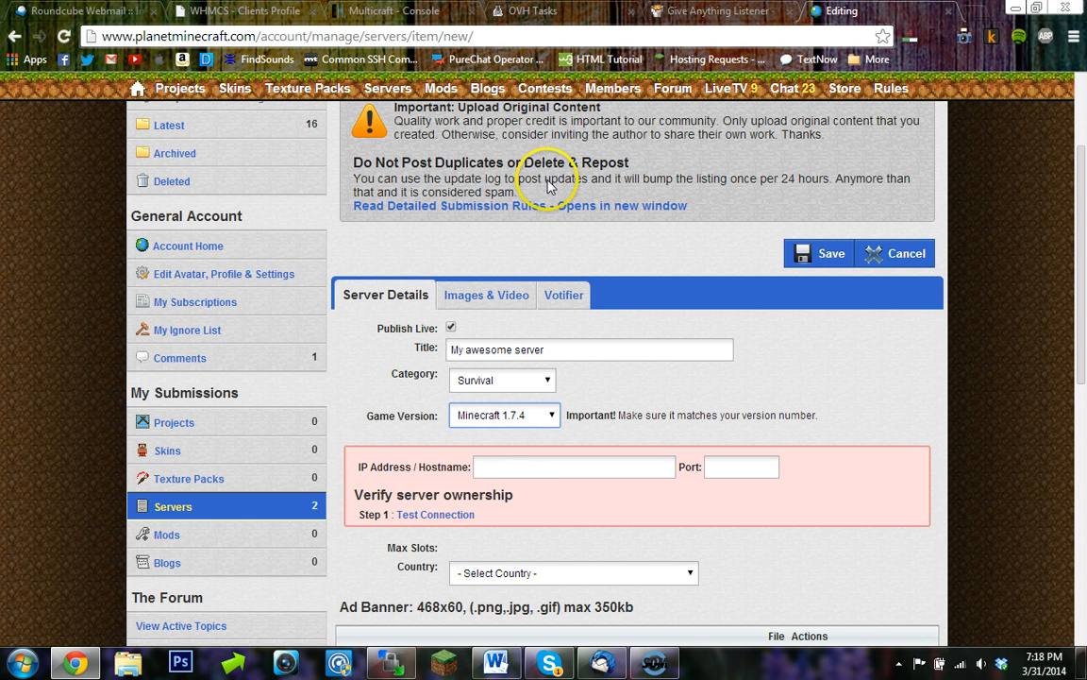
- Return to the Multicraft console tab and go back to the server overview page
left_click(393, 11)
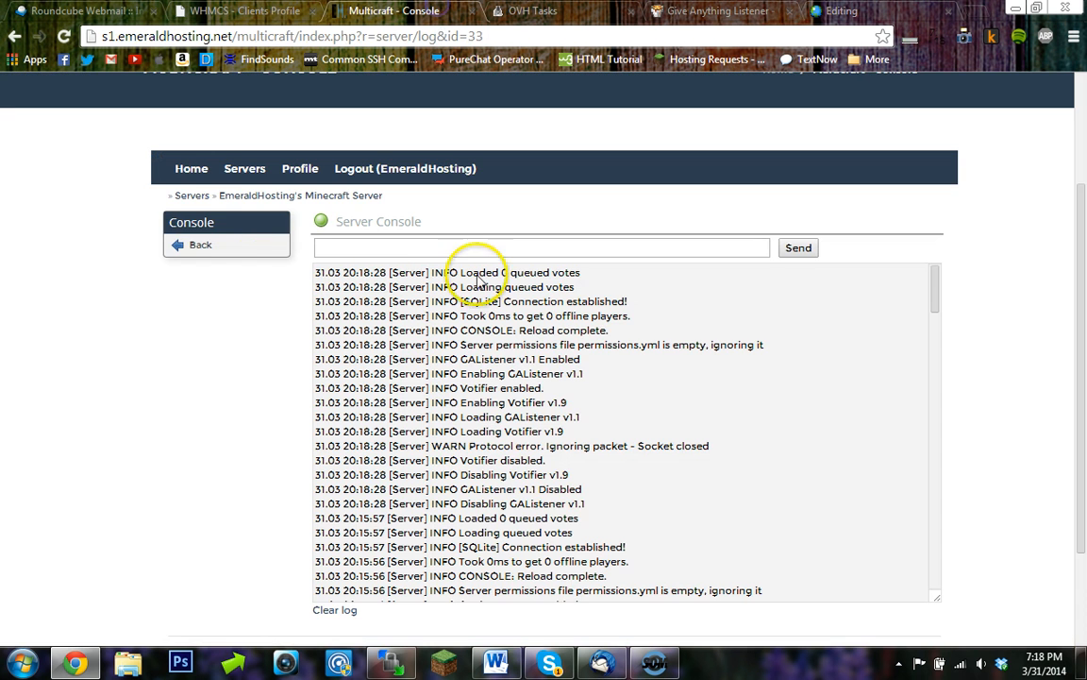
left_click(262, 251)
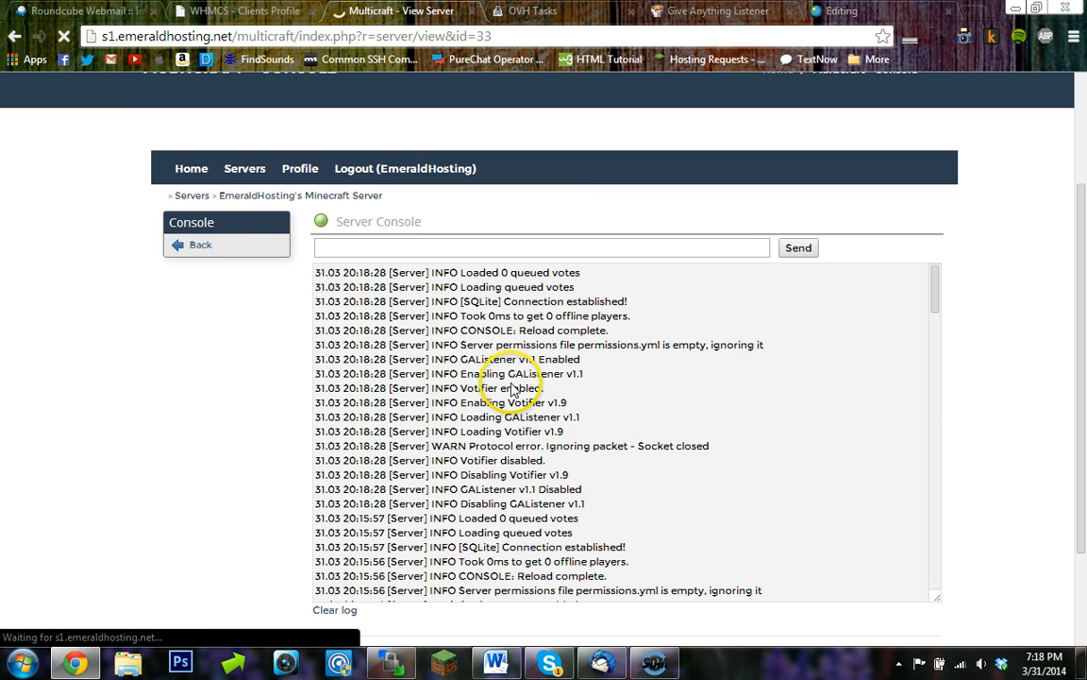
- Copy the server's IP address 198.50.140.35 from the Multicraft overview into the listing's IP Address / Hostname field
scroll(503, 393, "down", 1)
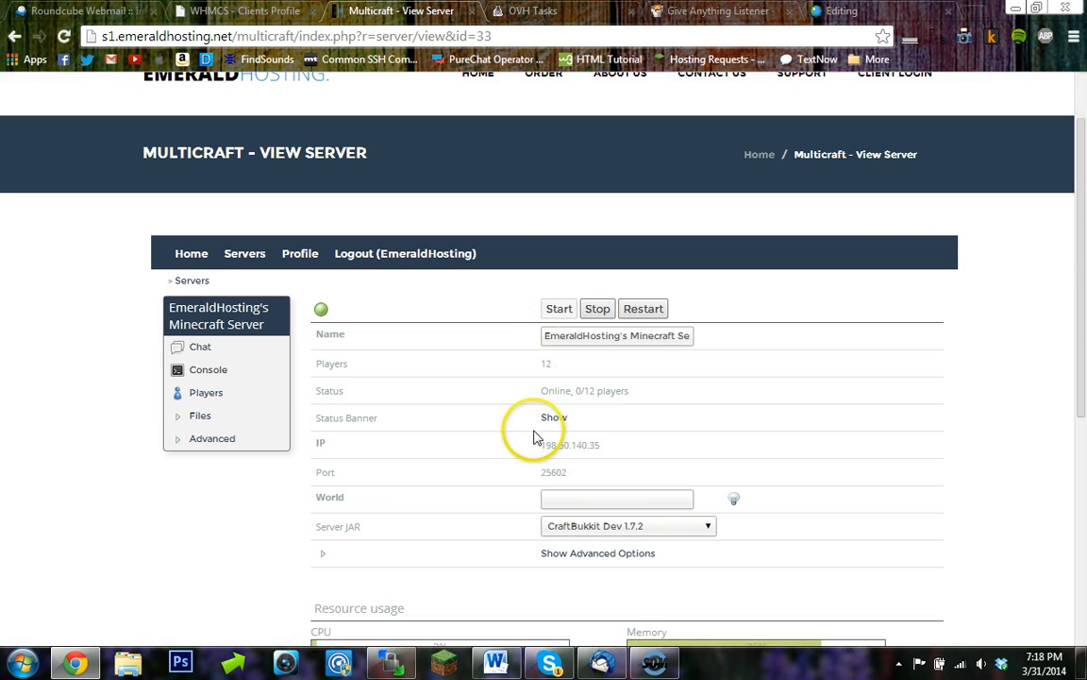
mouse_move(559, 453)
left_mouse_down()
mouse_move(529, 444)
mouse_move(553, 446)
left_mouse_up()
key("ctrl+c")
left_click(614, 451)
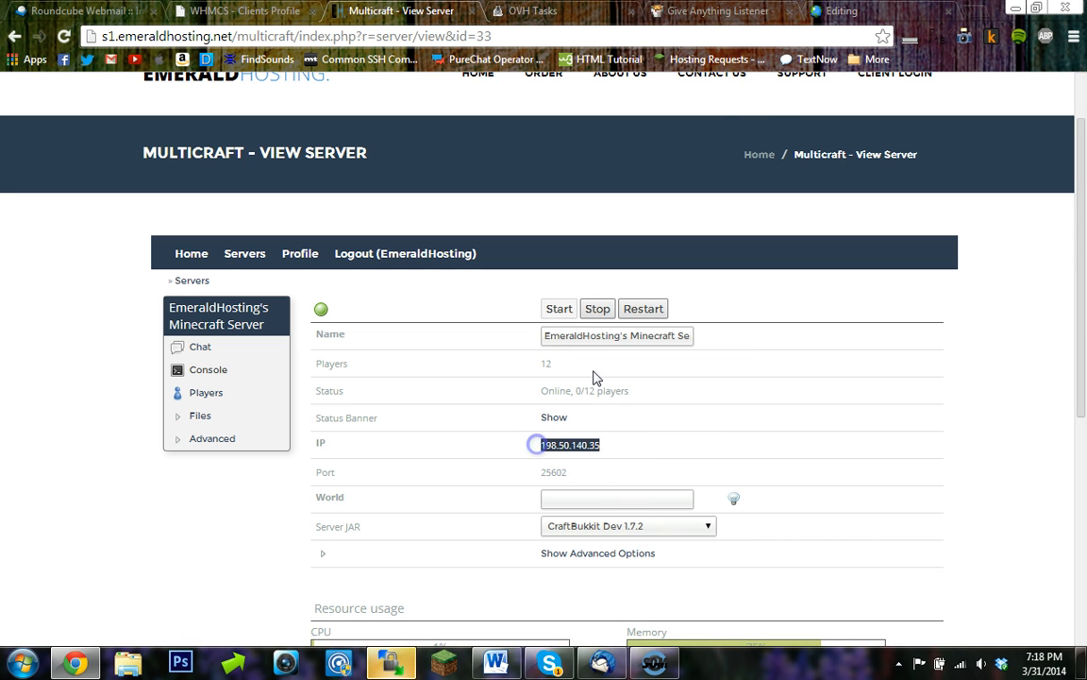
left_click(843, 11)
left_click(523, 463)
key("ctrl+v")
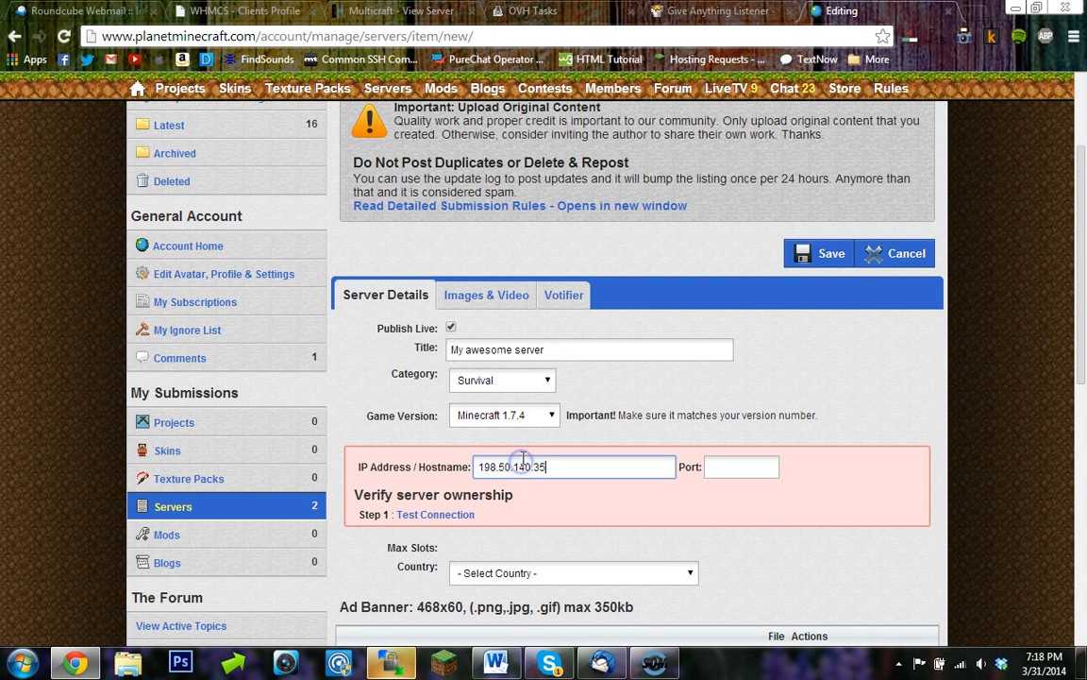
- Copy the server port 25602 from Multicraft into the listing's Port field
left_click(402, 10)
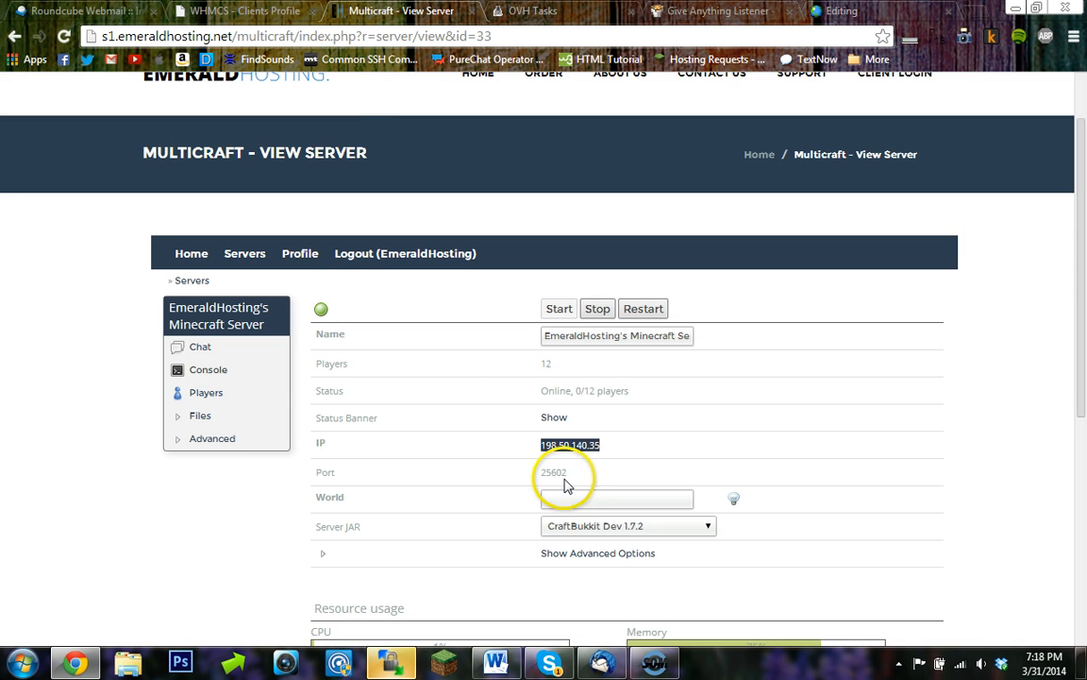
key("ctrl+c")
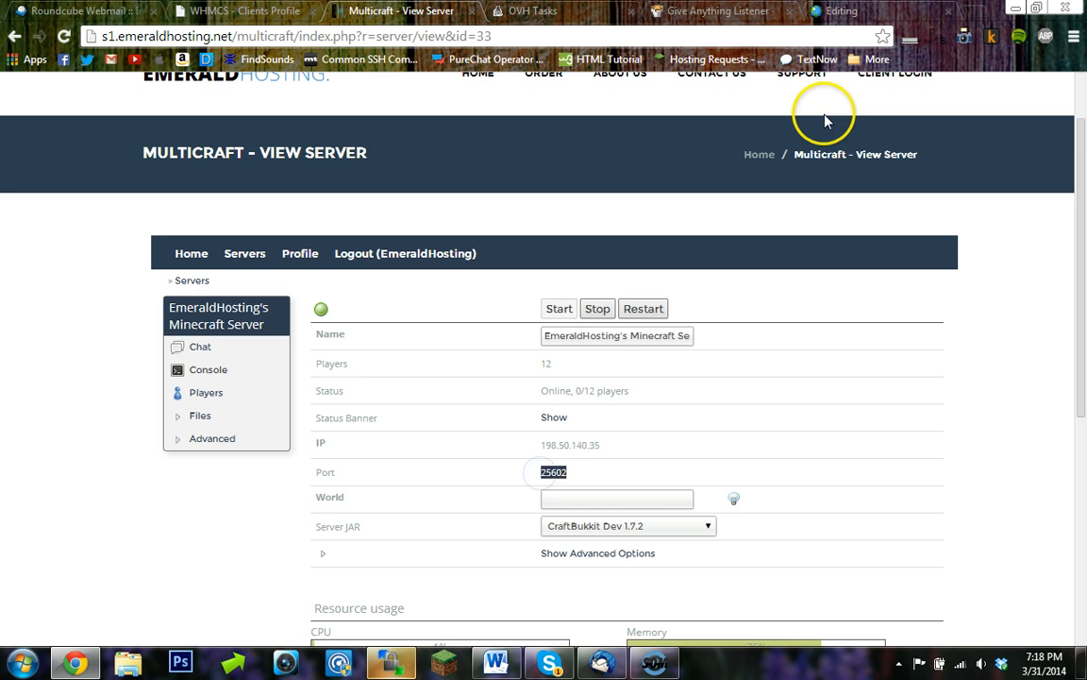
left_click(843, 12)
key("Tab")
key("ctrl+v")
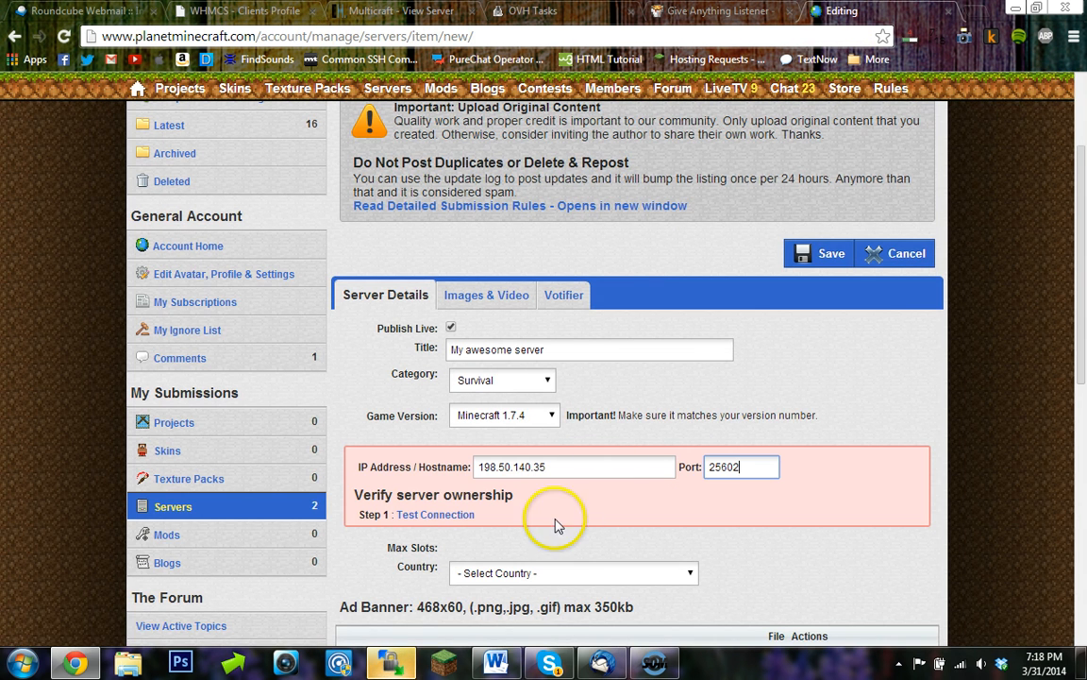
- Test the server connection on the listing and copy the generated MOTD verification code
left_click(457, 526)
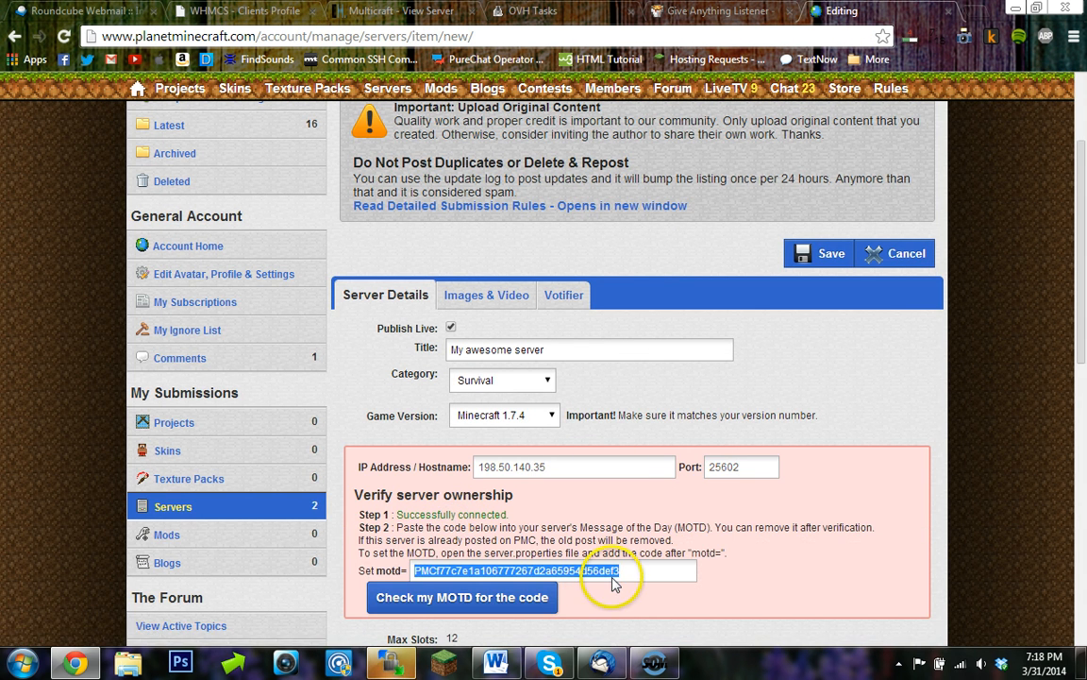
right_click(610, 573)
left_click(655, 323)
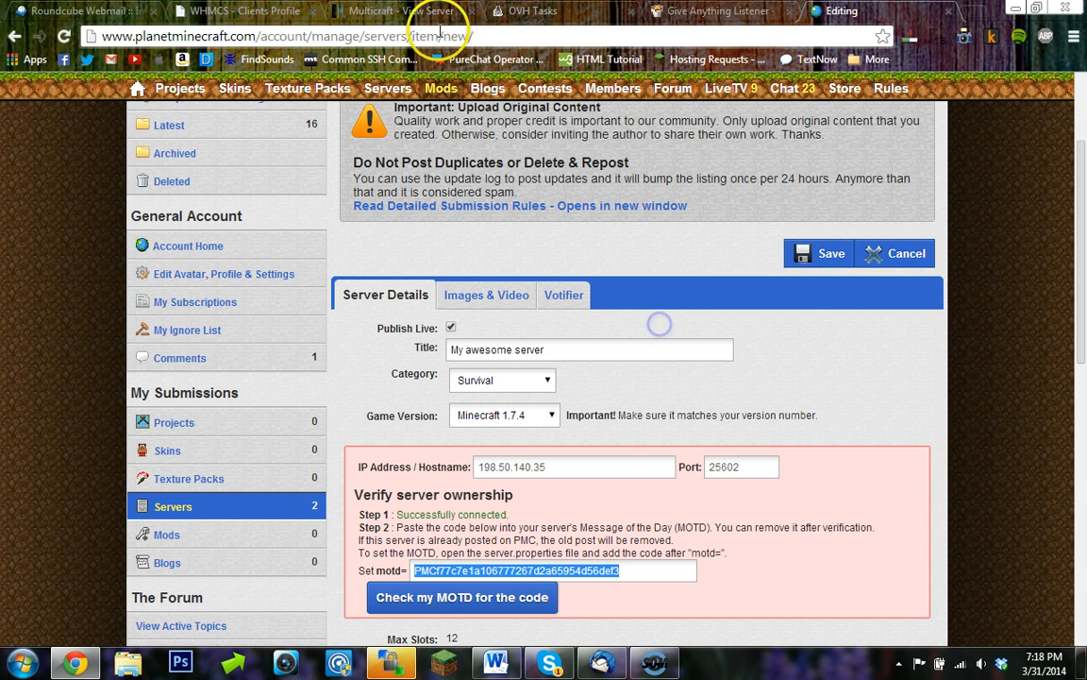
- Open the Server Settings (server.properties) config file from Multicraft's Config Files
left_click(401, 11)
left_click(224, 415)
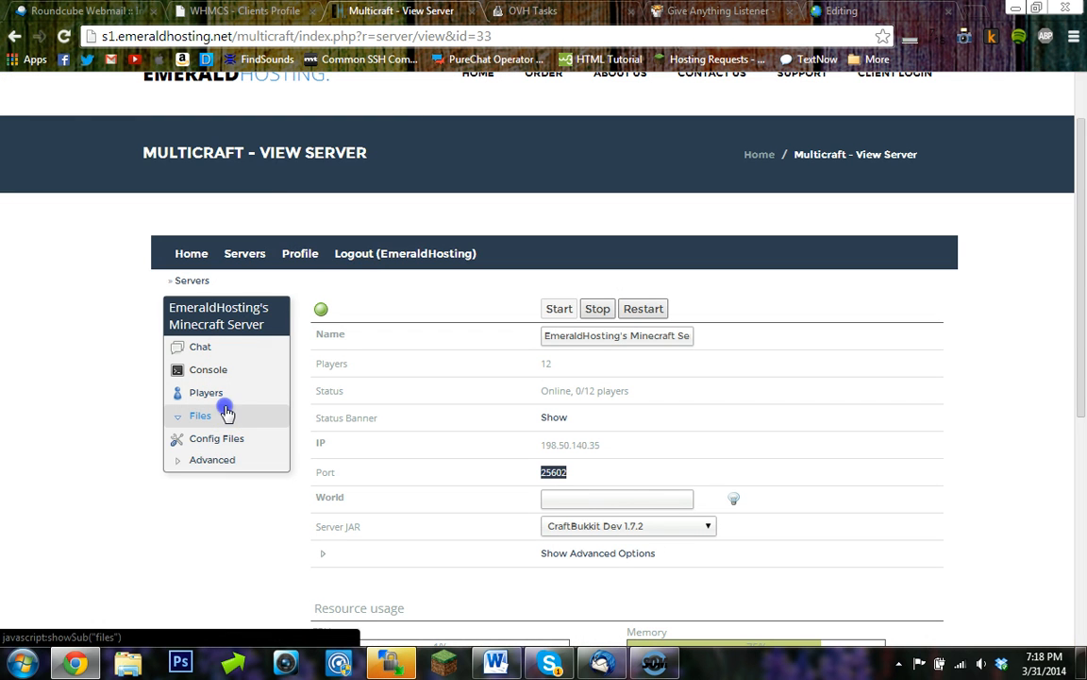
left_click(232, 443)
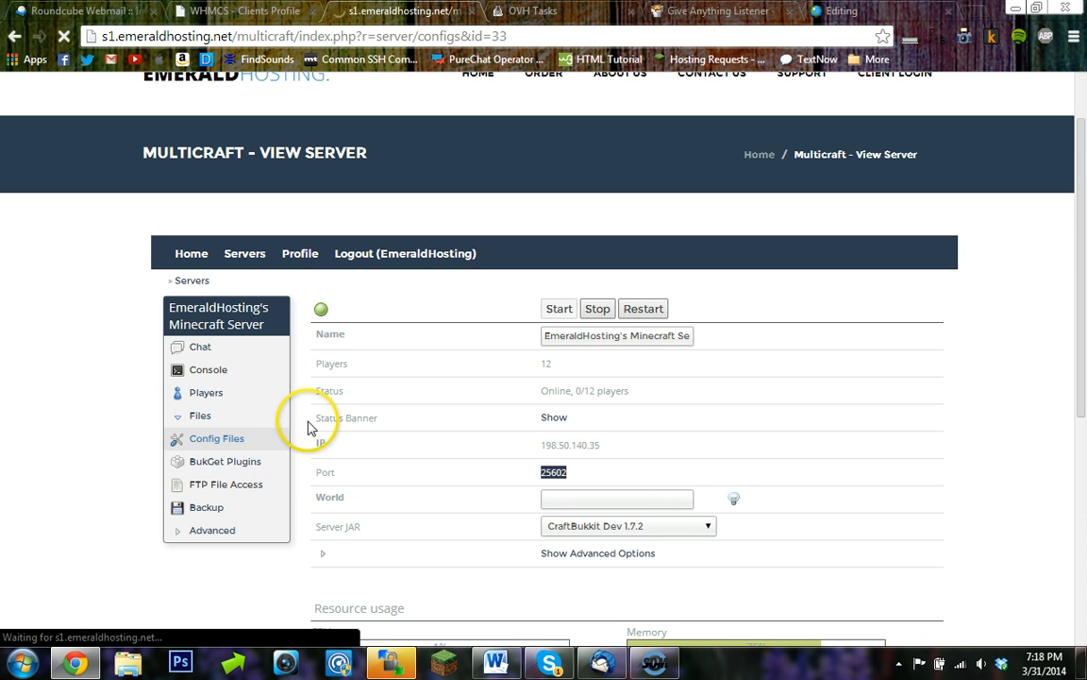
scroll(327, 486, "down", 1)
scroll(327, 486, "up", 1)
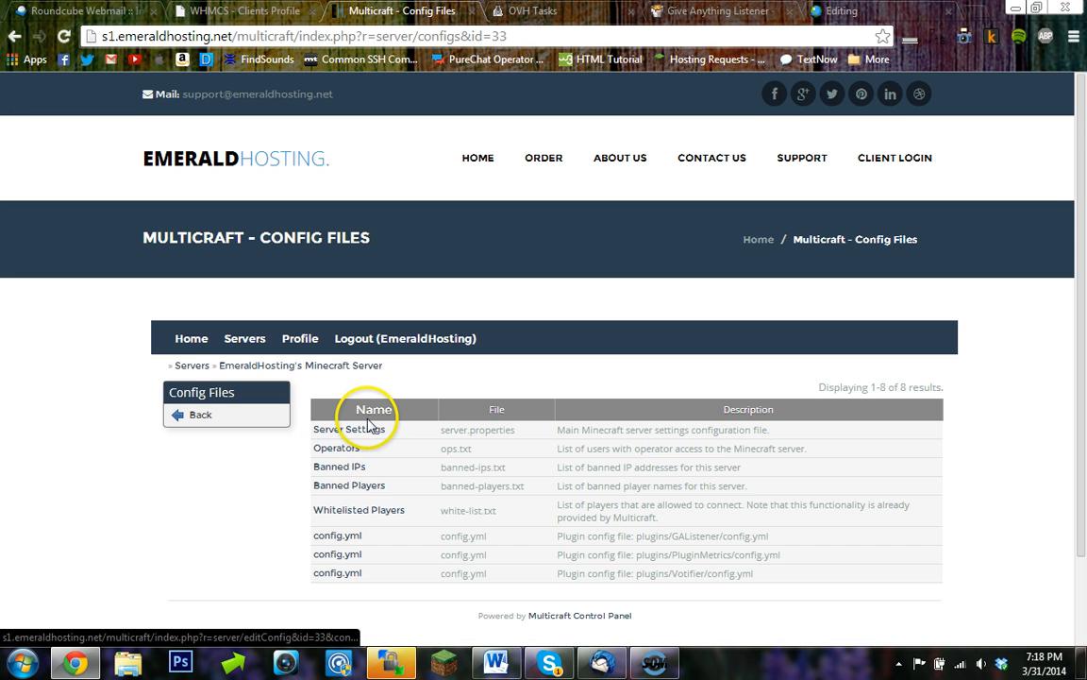
left_click(366, 427)
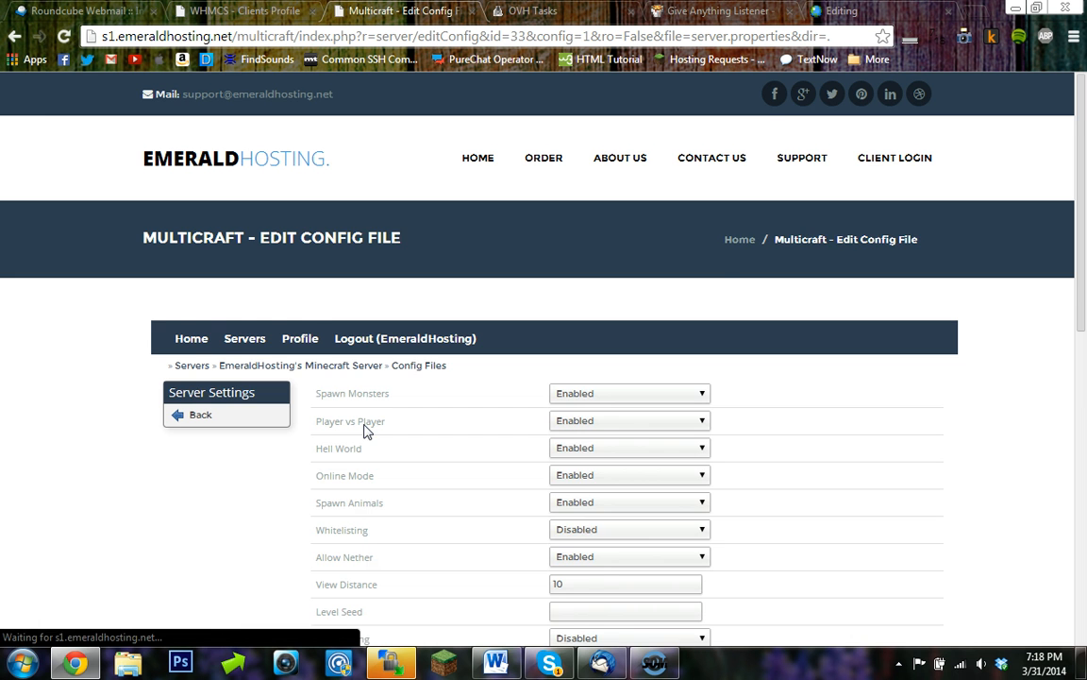
- Replace the Server Message with the pasted MOTD verification code and save the settings
scroll(367, 431, "down", 4)
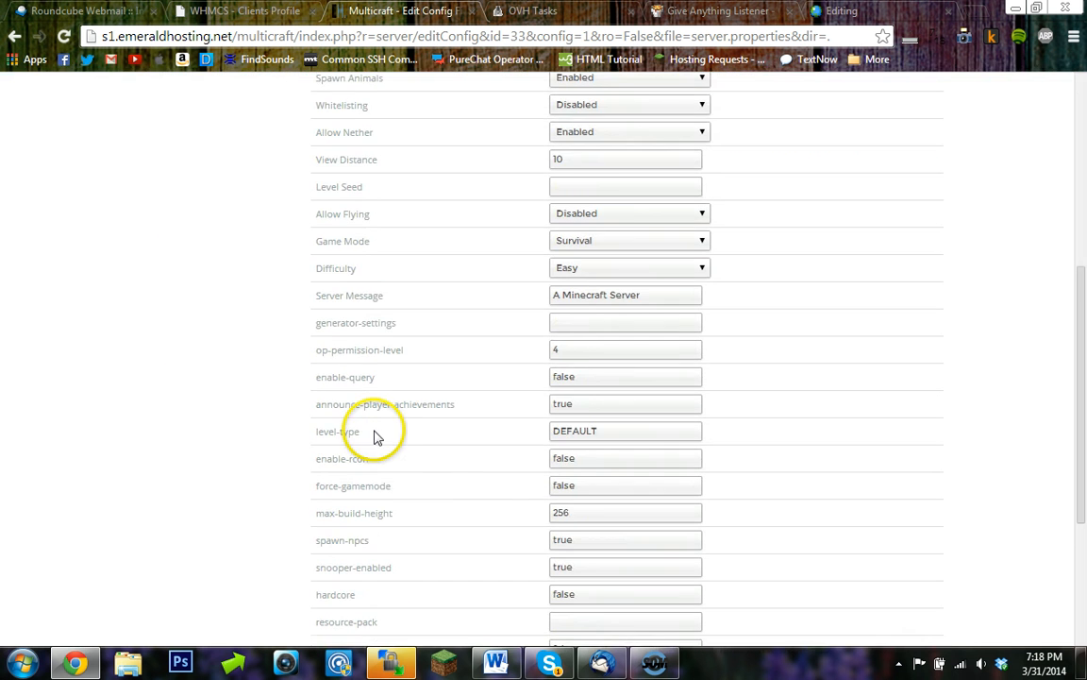
scroll(374, 436, "down", 3)
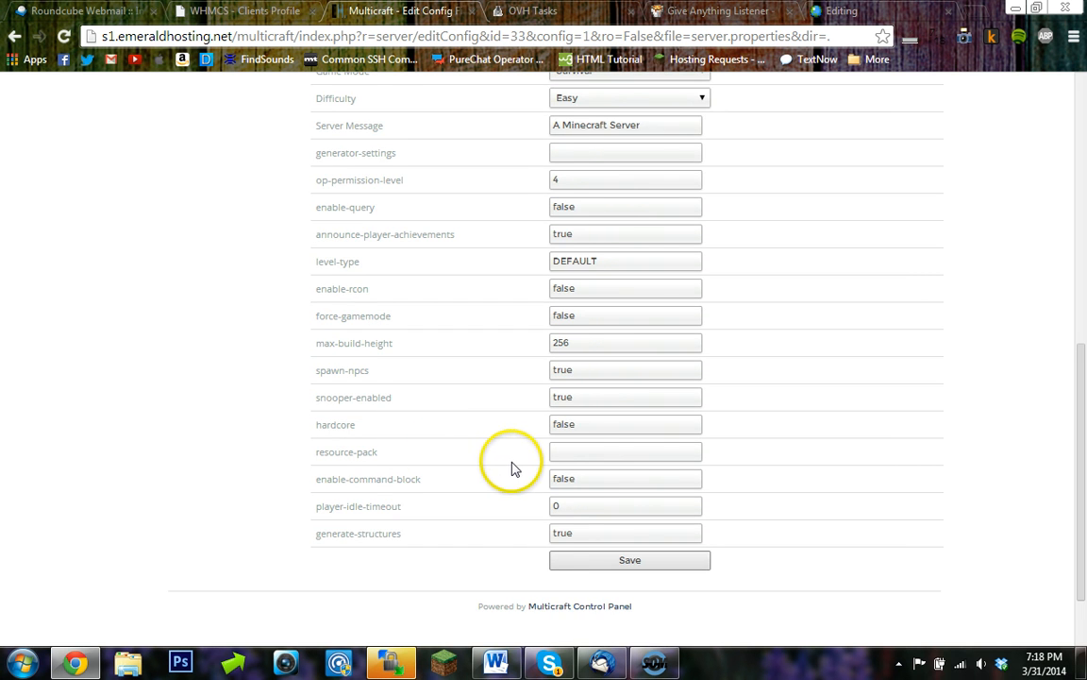
scroll(515, 469, "up", 1)
left_click_drag(636, 211, 459, 233)
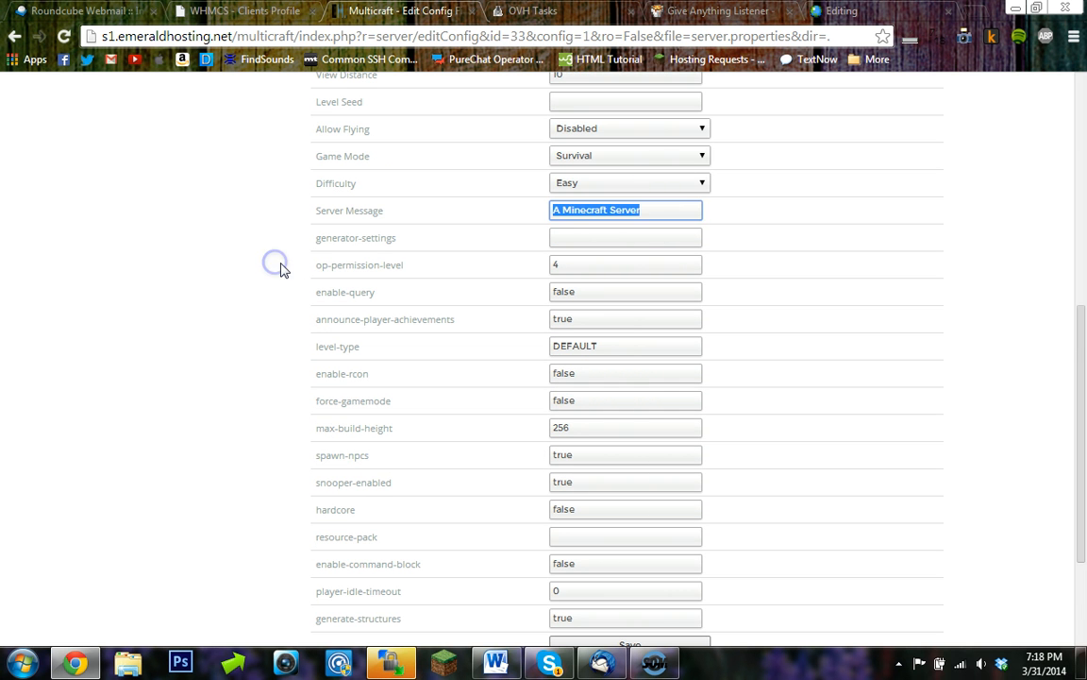
key("ctrl+v")
scroll(566, 227, "down", 2)
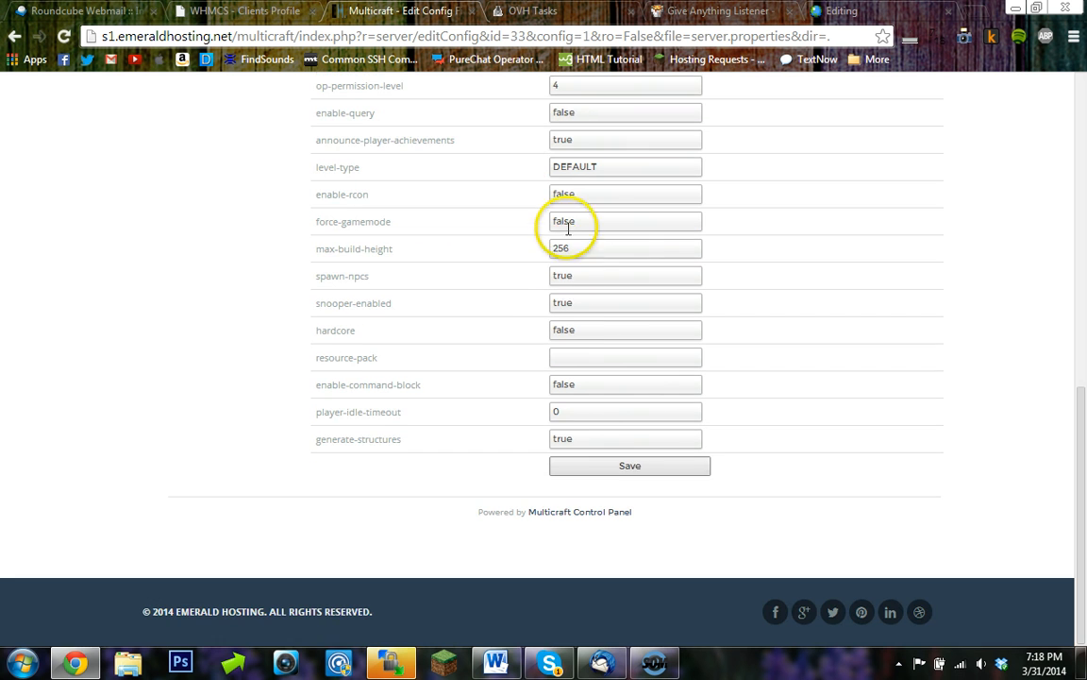
left_click(604, 462)
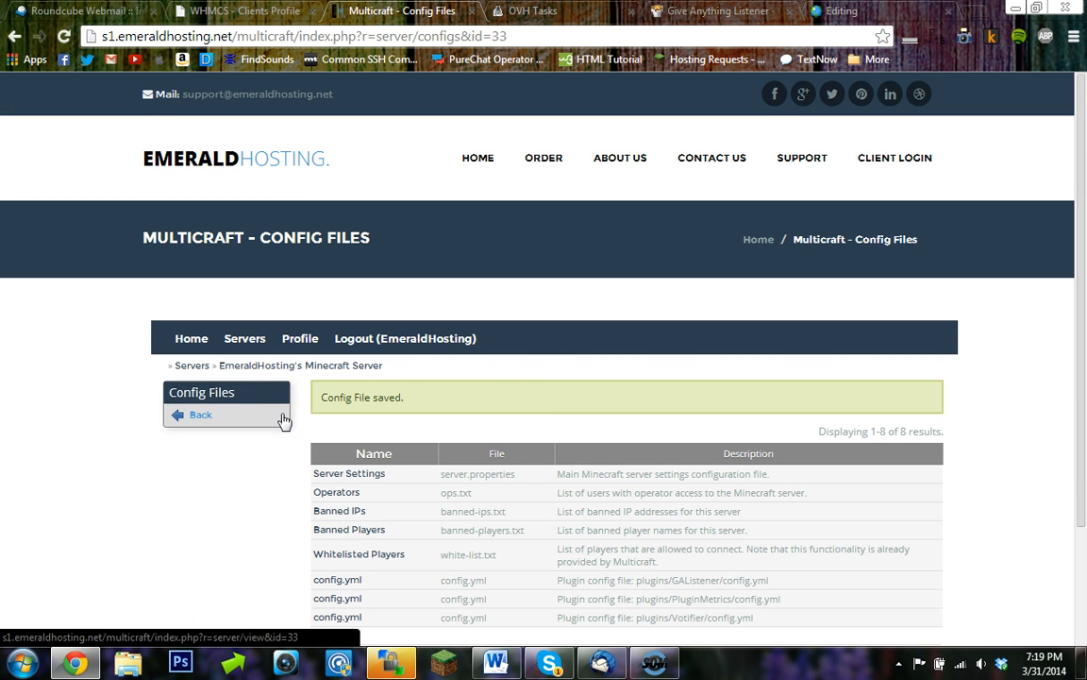
- Check the server console, then verify server ownership on the listing by checking the MOTD for the code
left_click(281, 416)
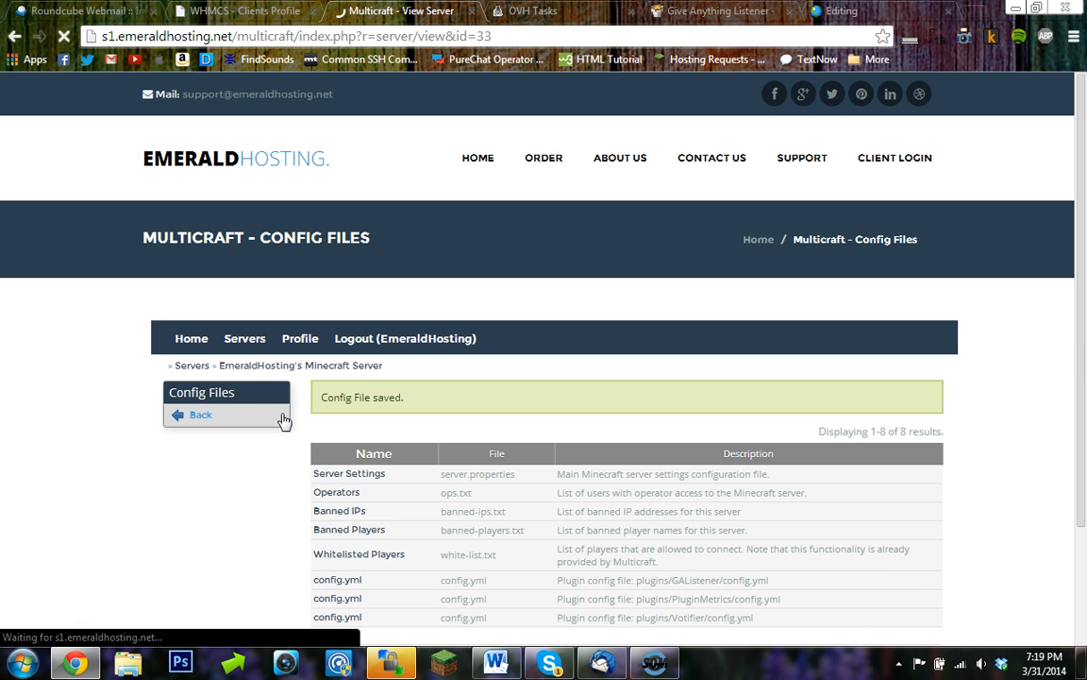
left_click(255, 451)
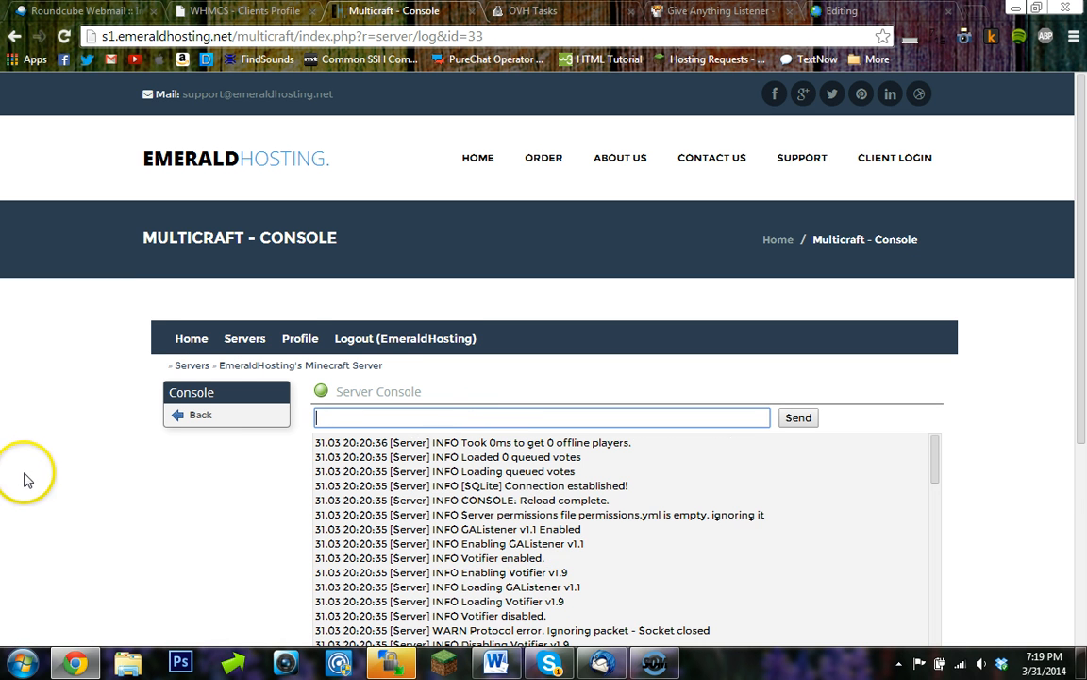
scroll(14, 429, "down", 3)
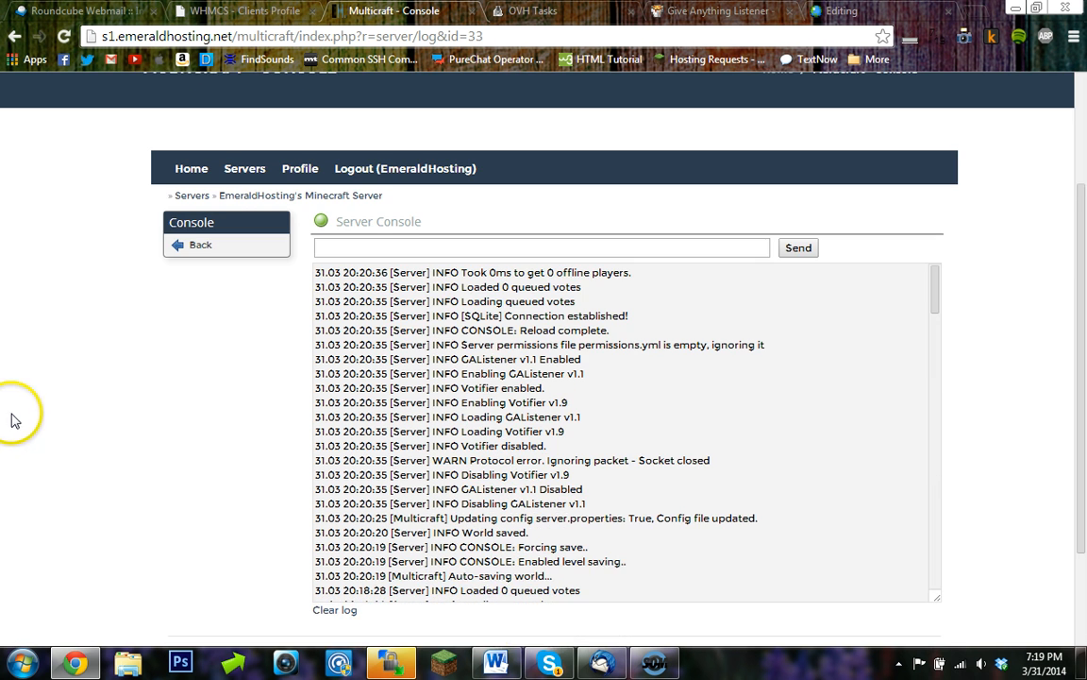
left_click(840, 12)
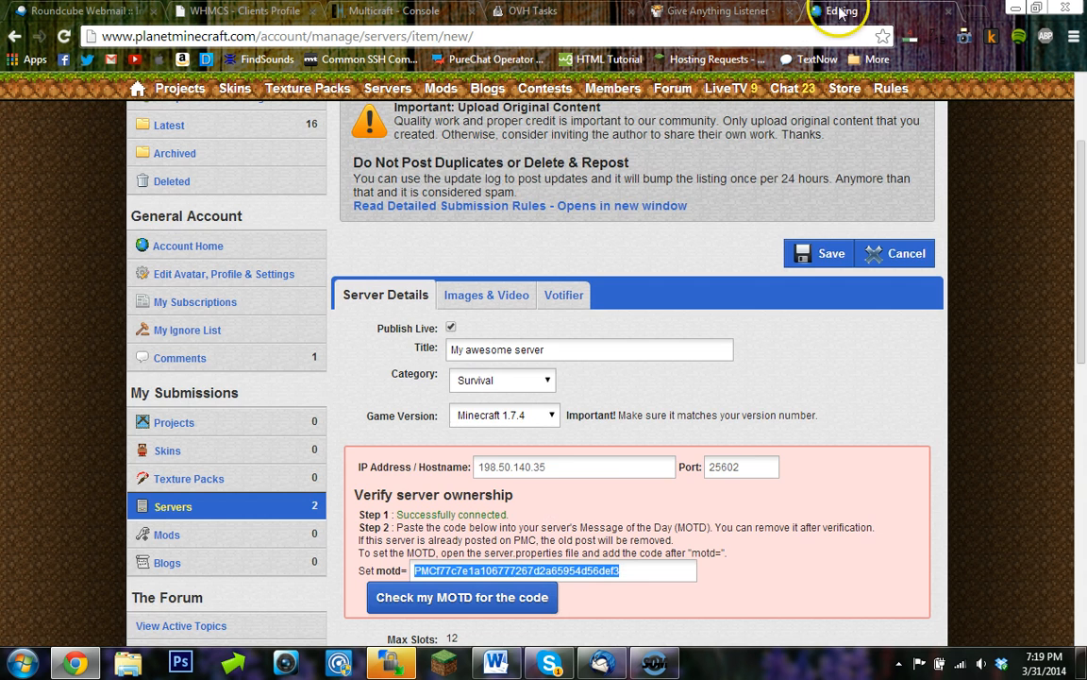
scroll(461, 417, "down", 1)
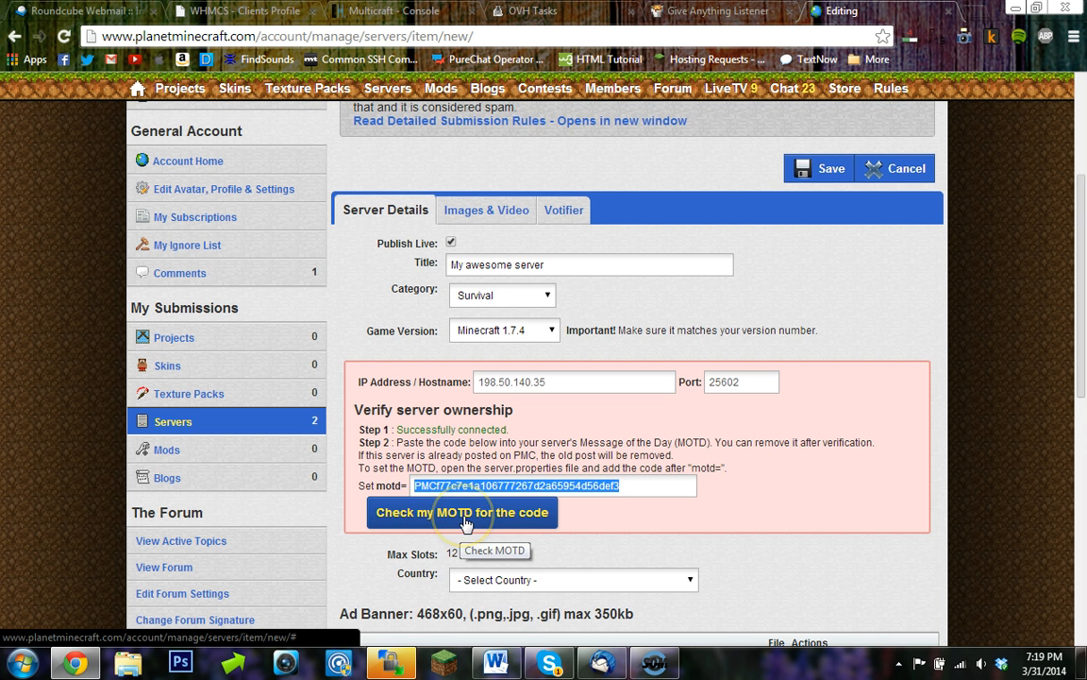
left_click(471, 522)
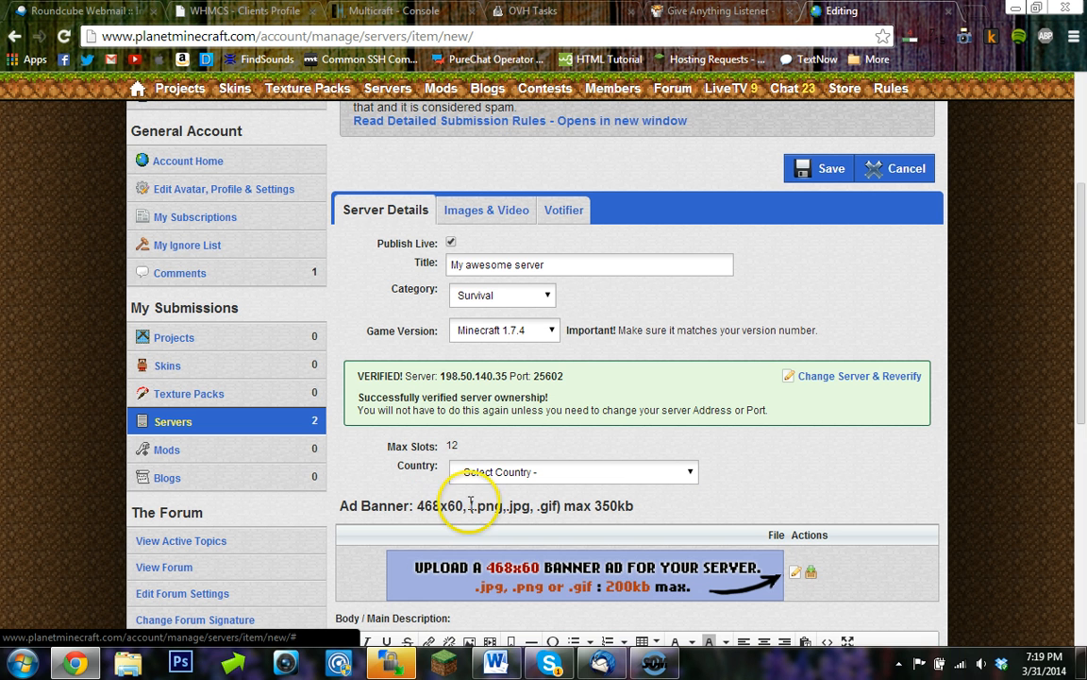
- Set the listing's country to United States
scroll(466, 393, "down", 1)
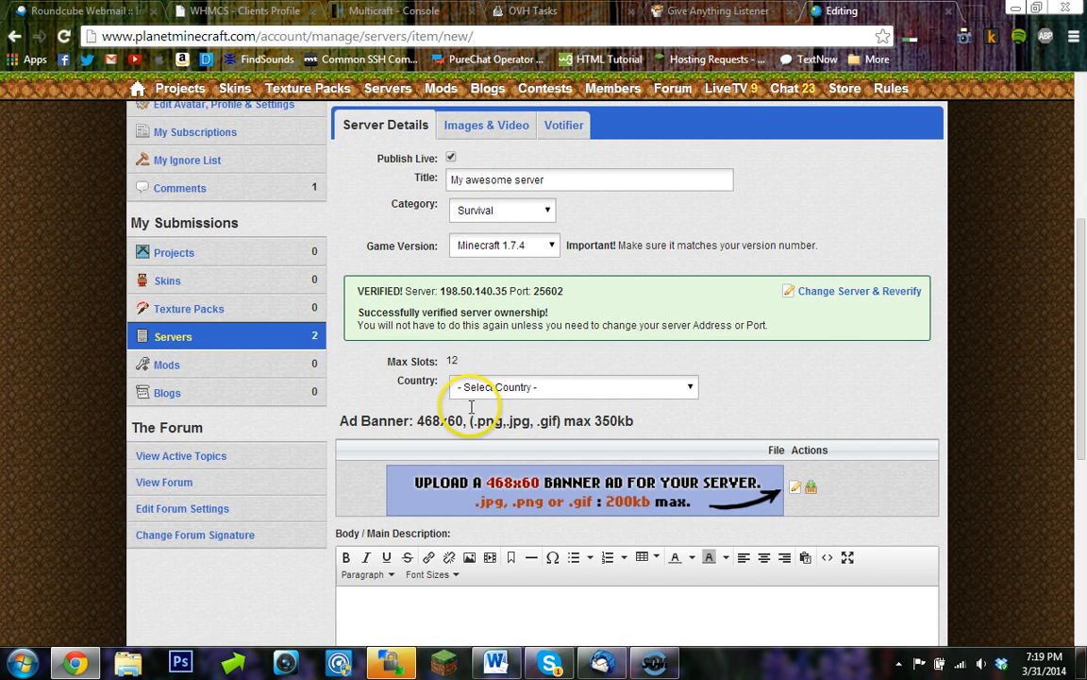
left_click(486, 394)
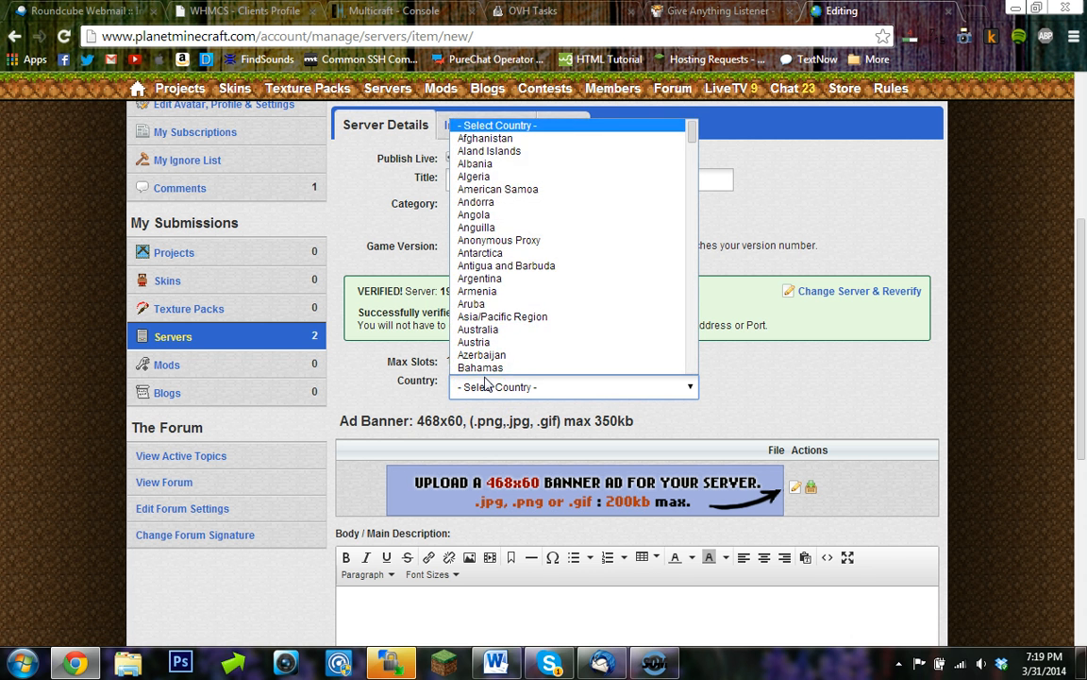
key("u")
scroll(451, 363, "down", 6)
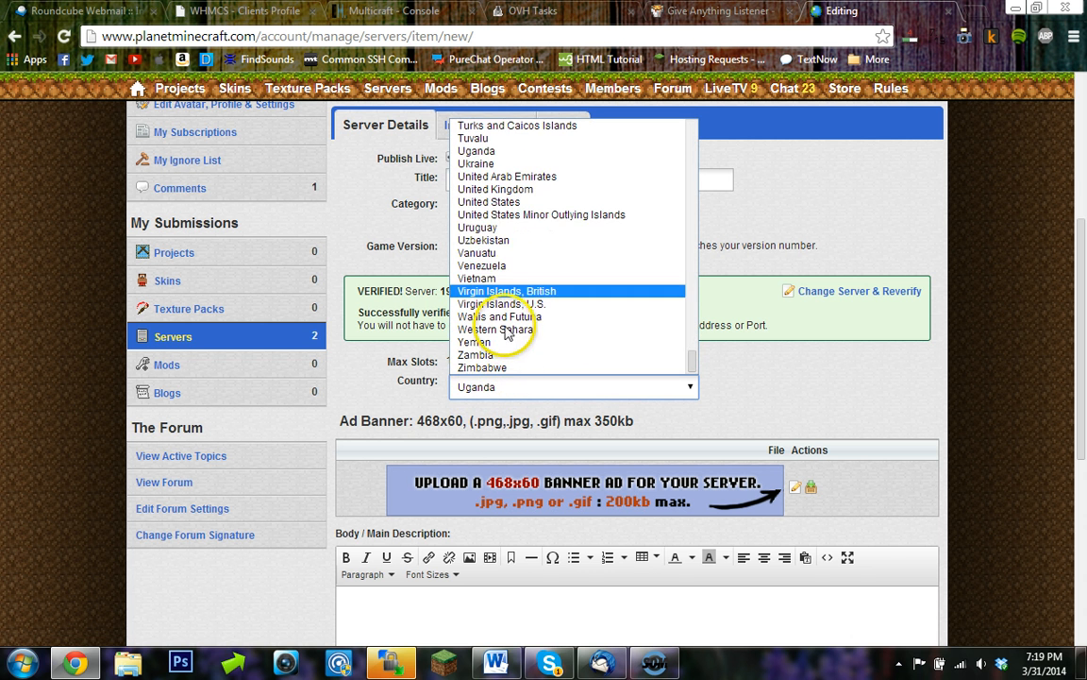
left_click(525, 203)
- Enter "A super amazing server join now!" as the listing's main description
scroll(490, 359, "down", 3)
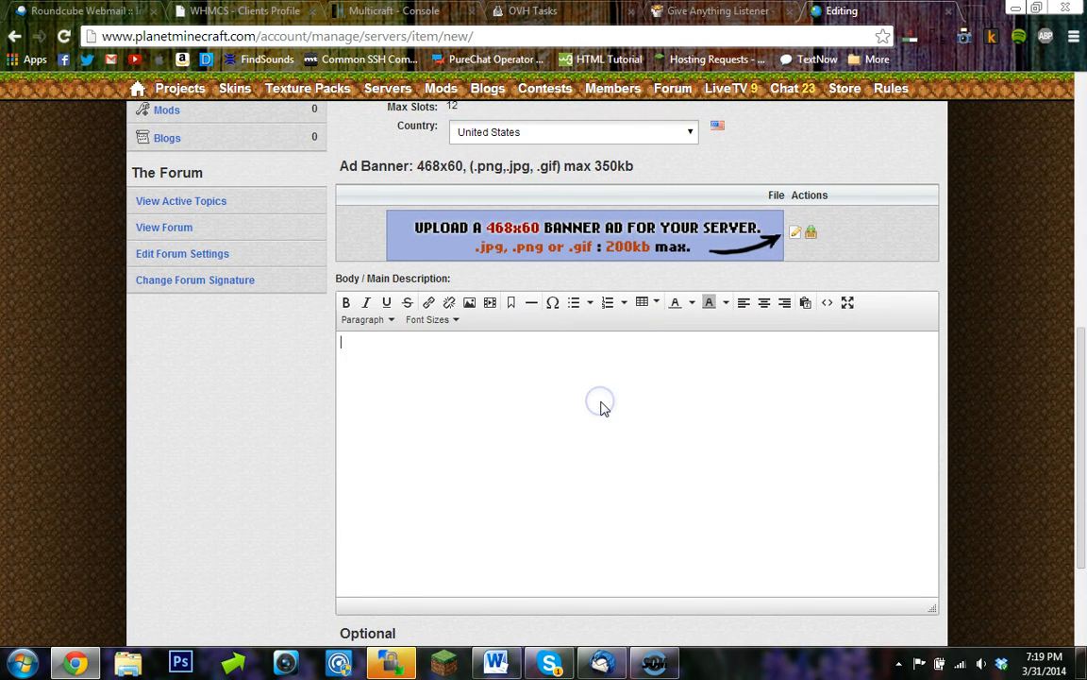
scroll(604, 406, "down", 1)
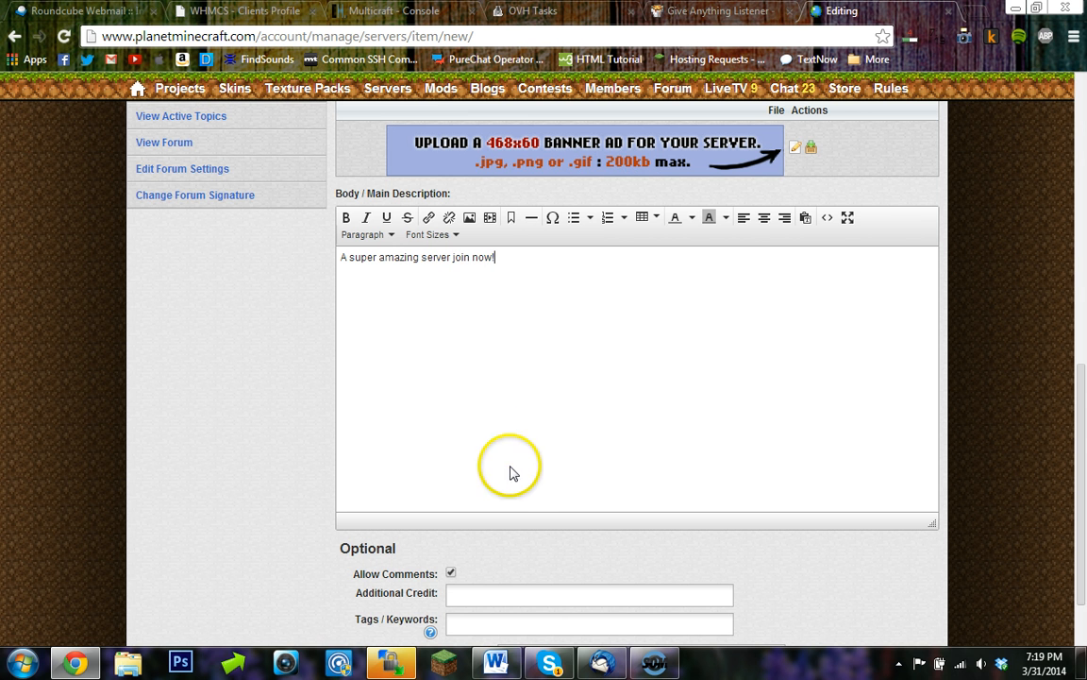
scroll(514, 476, "down", 1)
scroll(517, 476, "up", 2)
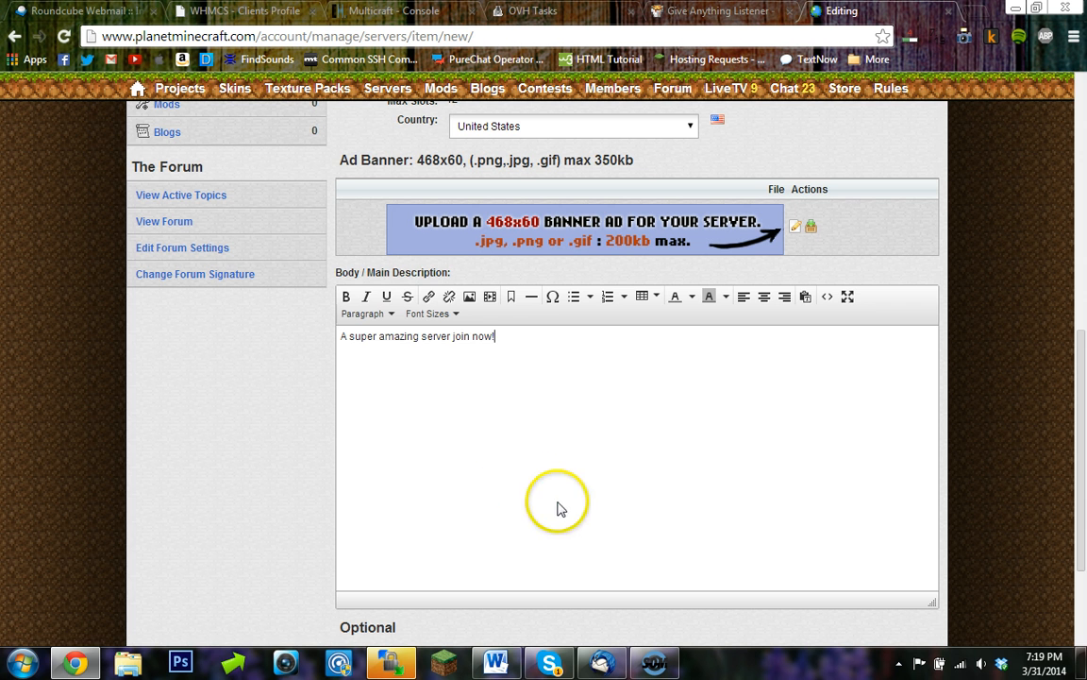
- Open the default banner image and save it as default.jpg to Documents, then close its tab
left_click(809, 227)
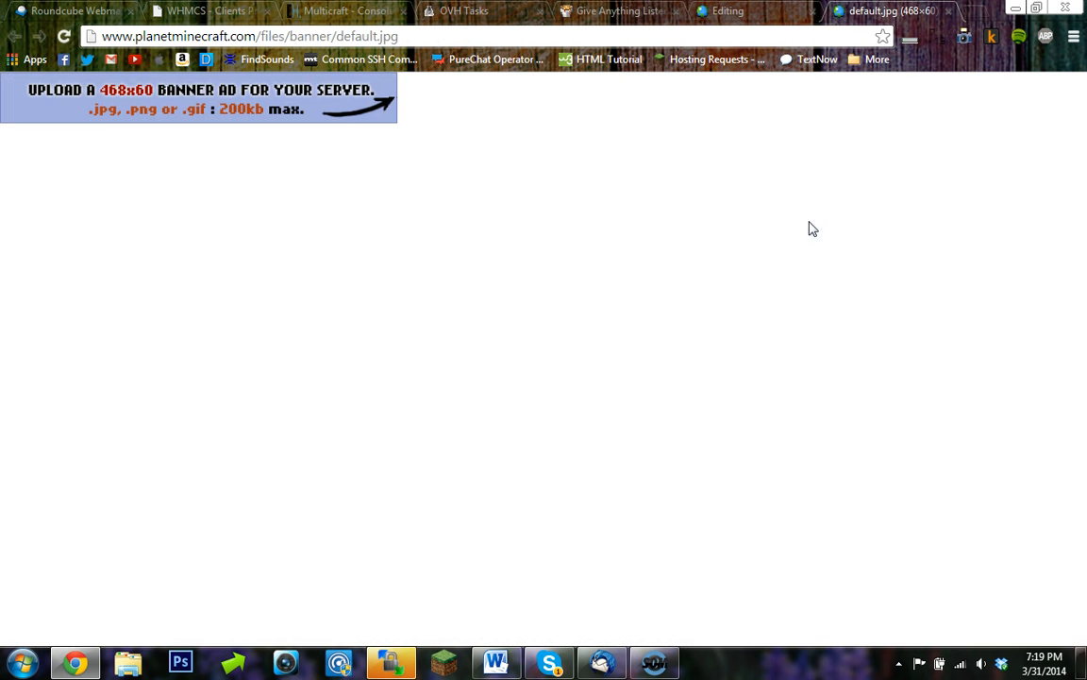
right_click(362, 115)
left_click(395, 136)
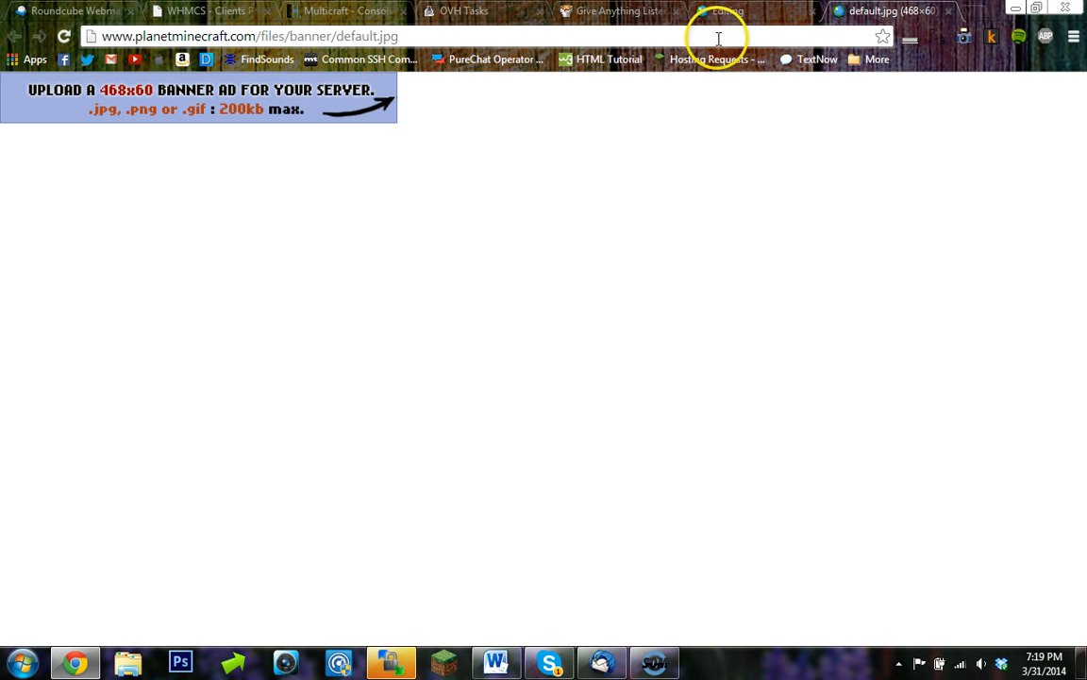
left_click(725, 13)
left_click(854, 13)
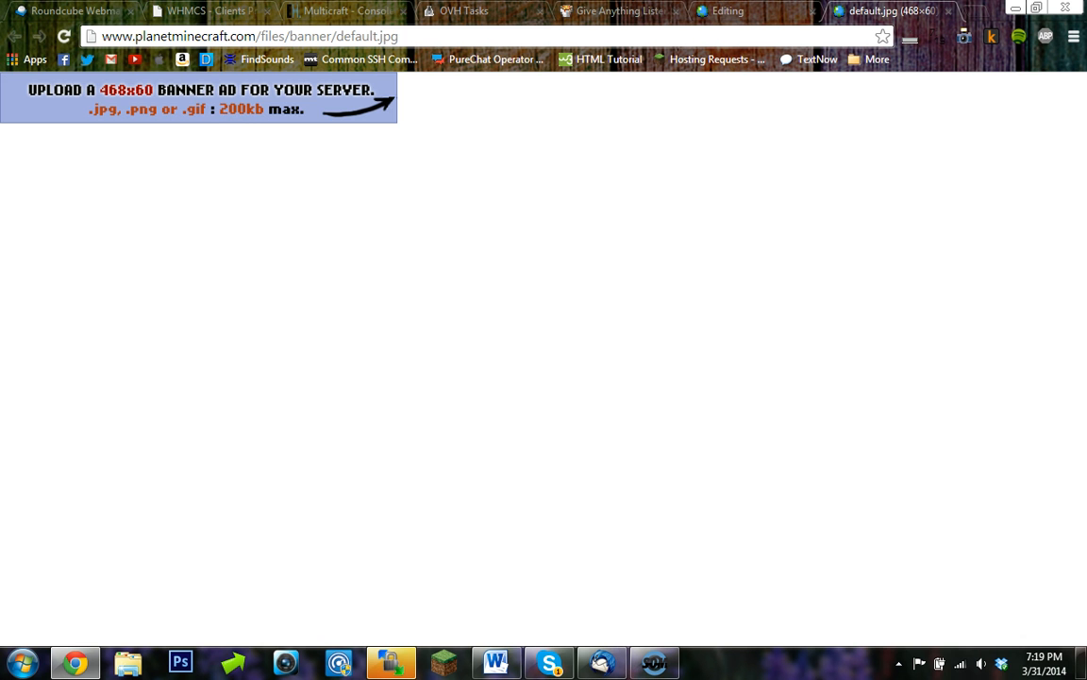
right_click(253, 115)
left_click(306, 151)
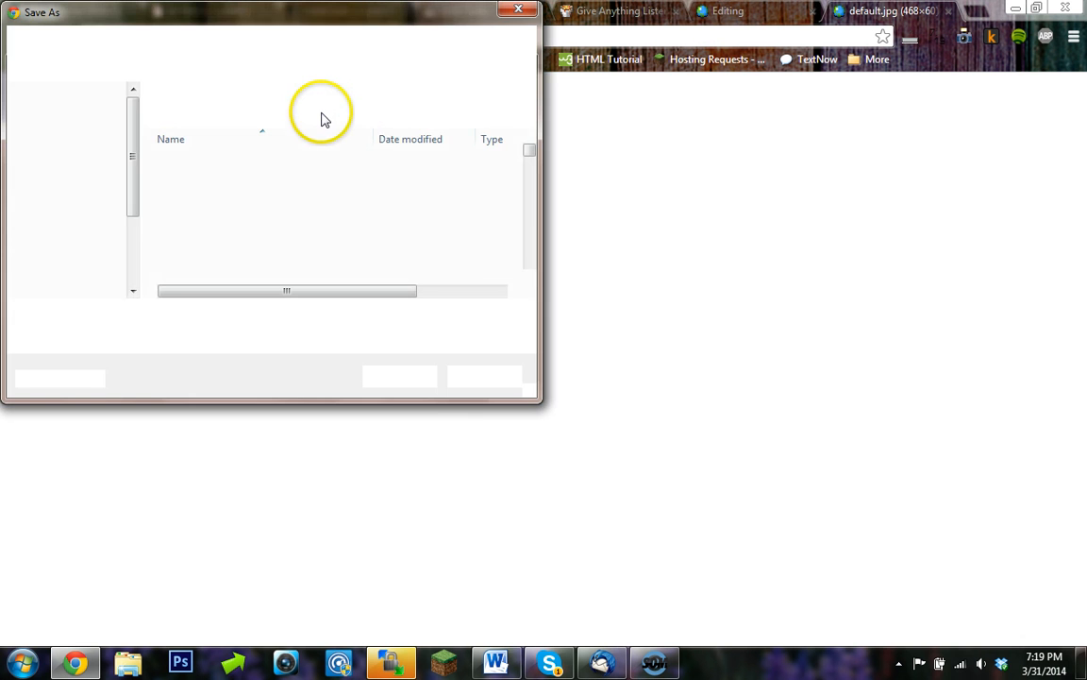
left_click(413, 377)
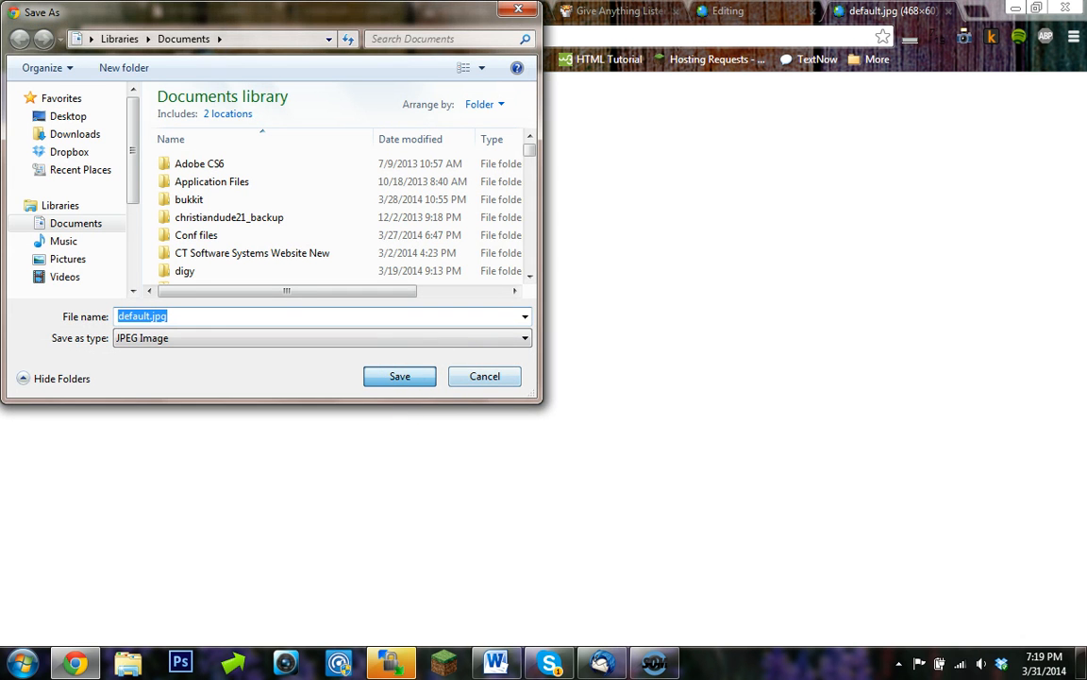
left_click(947, 10)
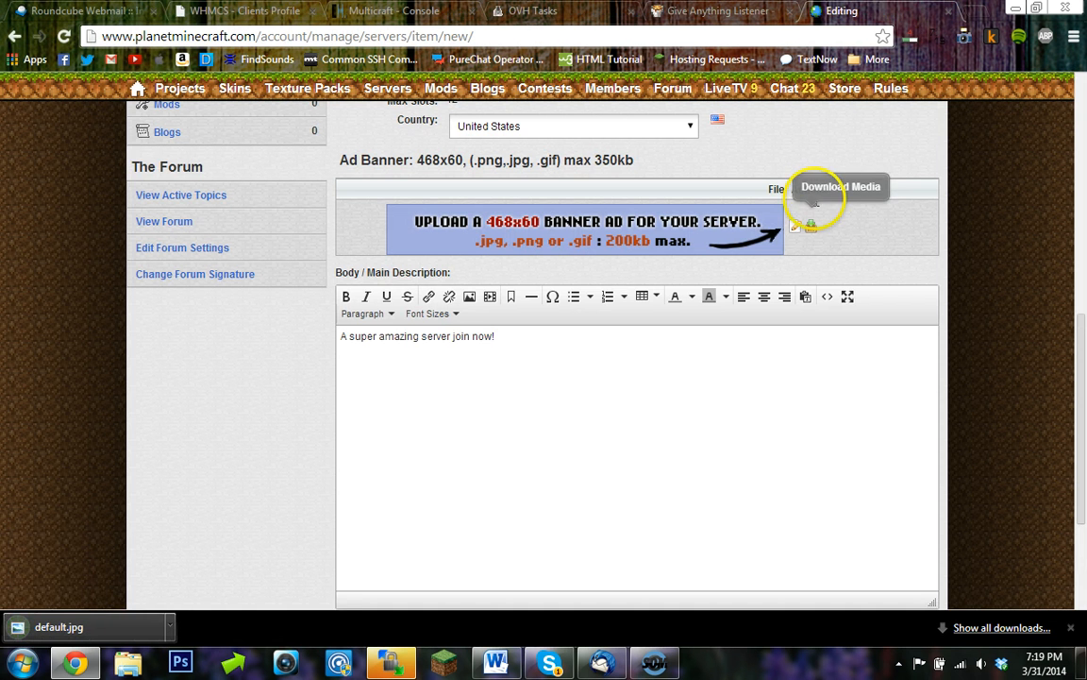
- Upload default.jpg from the Documents library as the listing's ad banner and save it
left_click(792, 236)
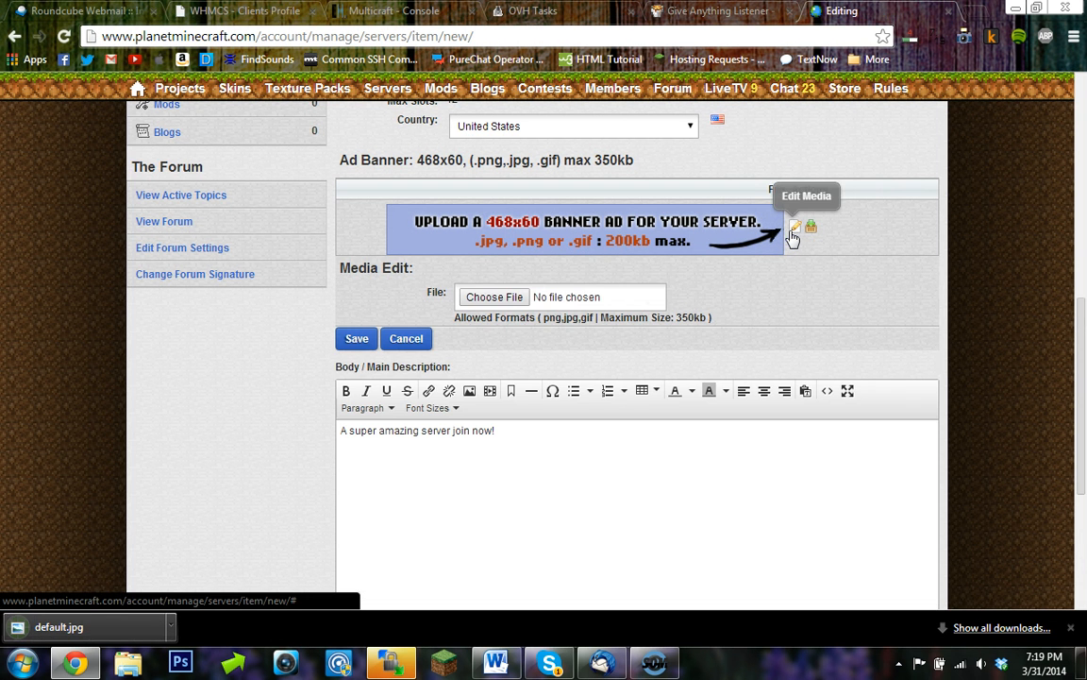
left_click(482, 304)
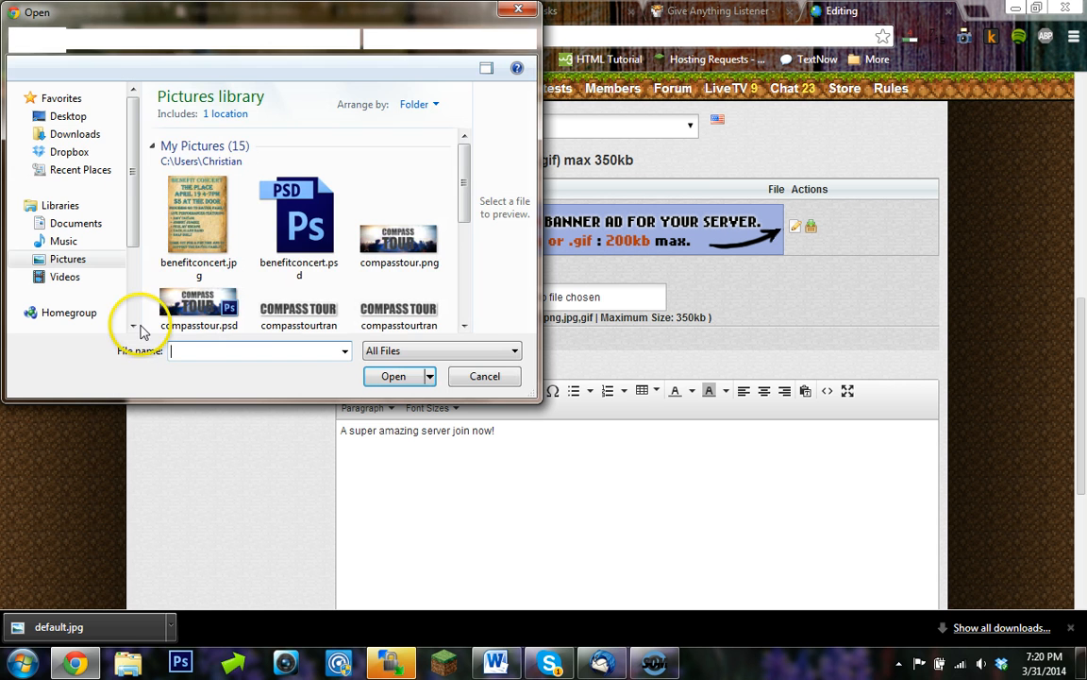
left_click(75, 134)
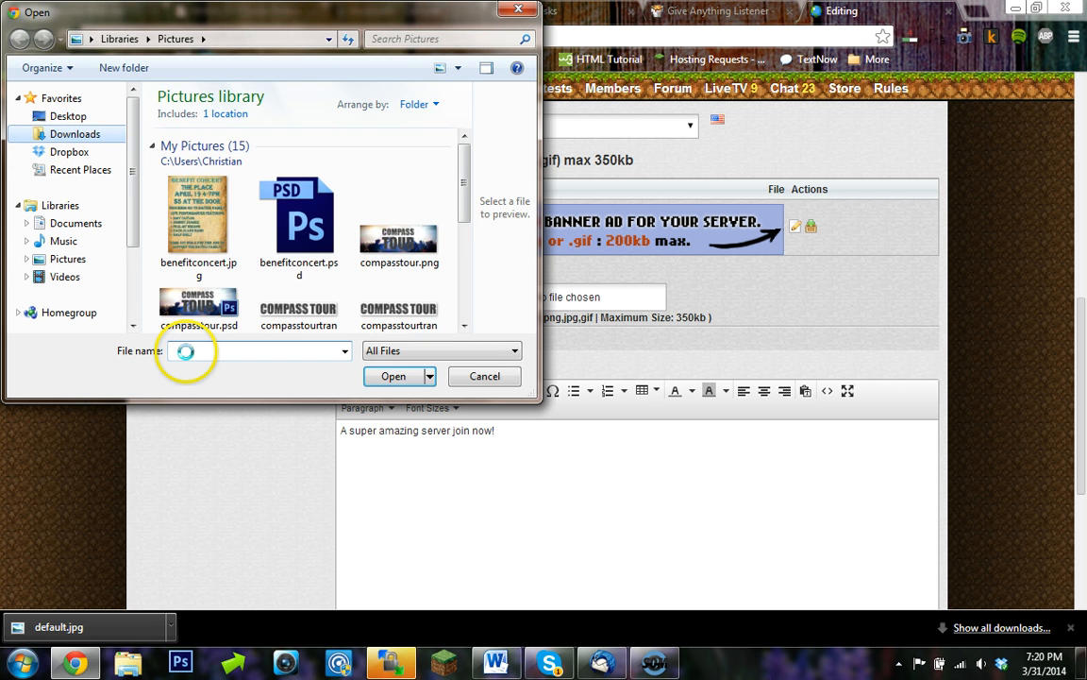
left_click(189, 351)
type("defau")
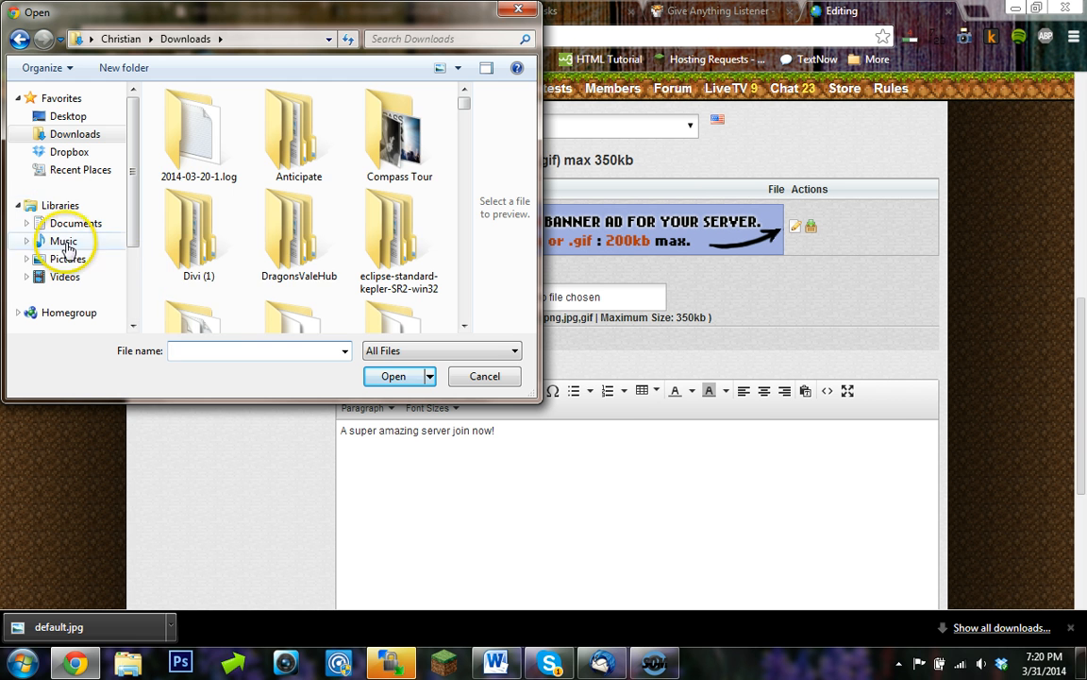
left_click(70, 224)
left_click(184, 347)
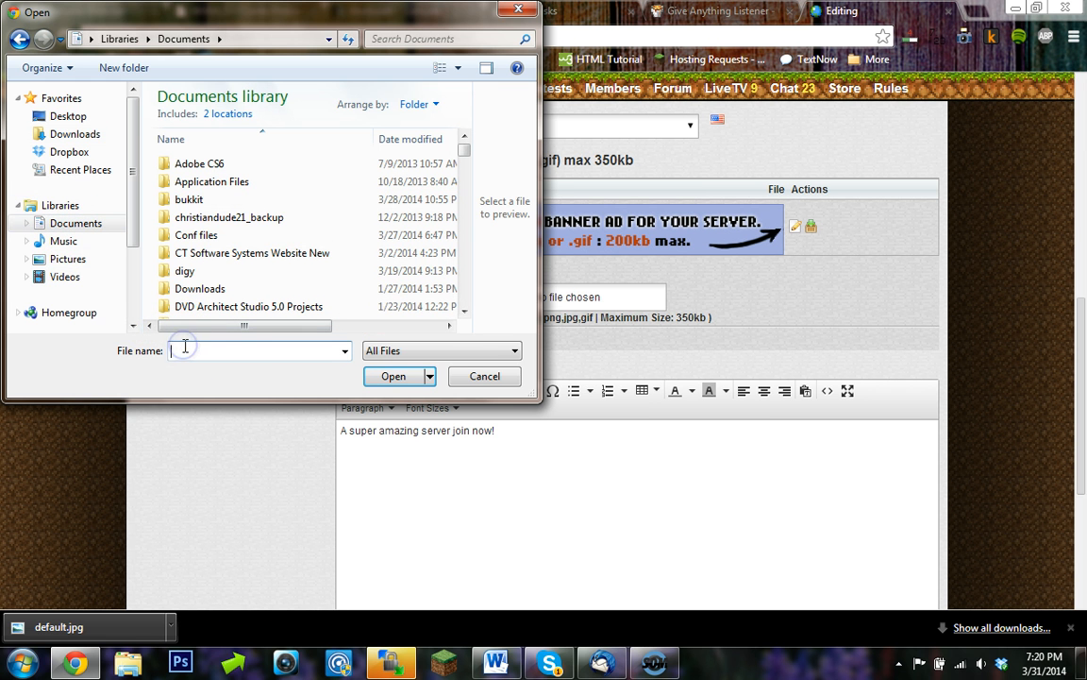
type("def")
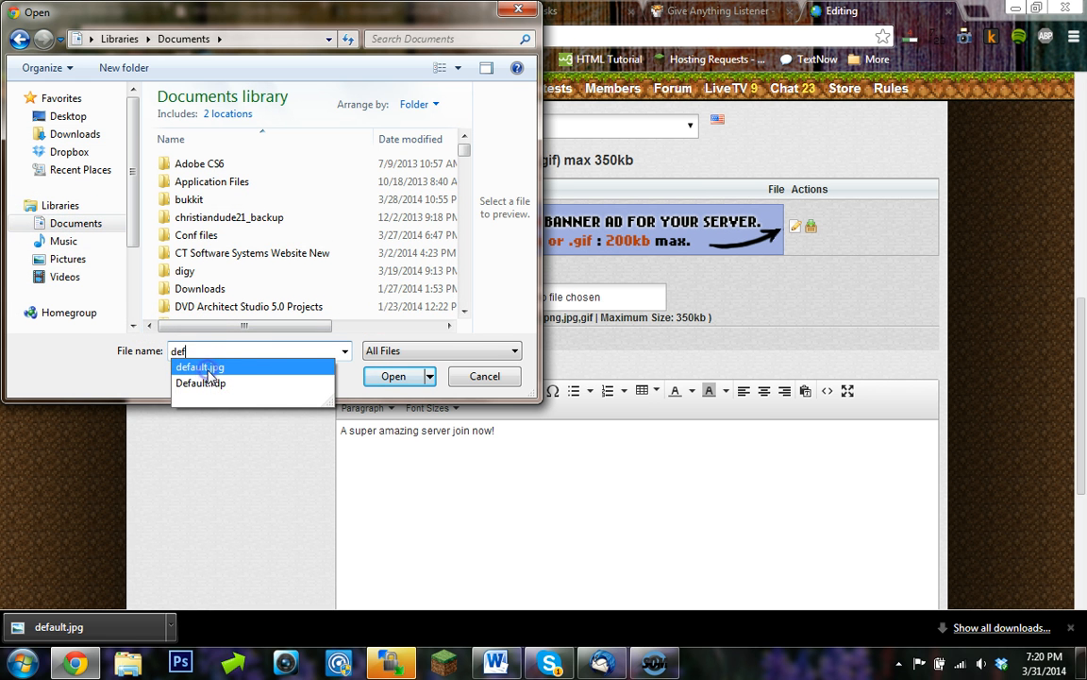
left_click(210, 368)
left_click(389, 376)
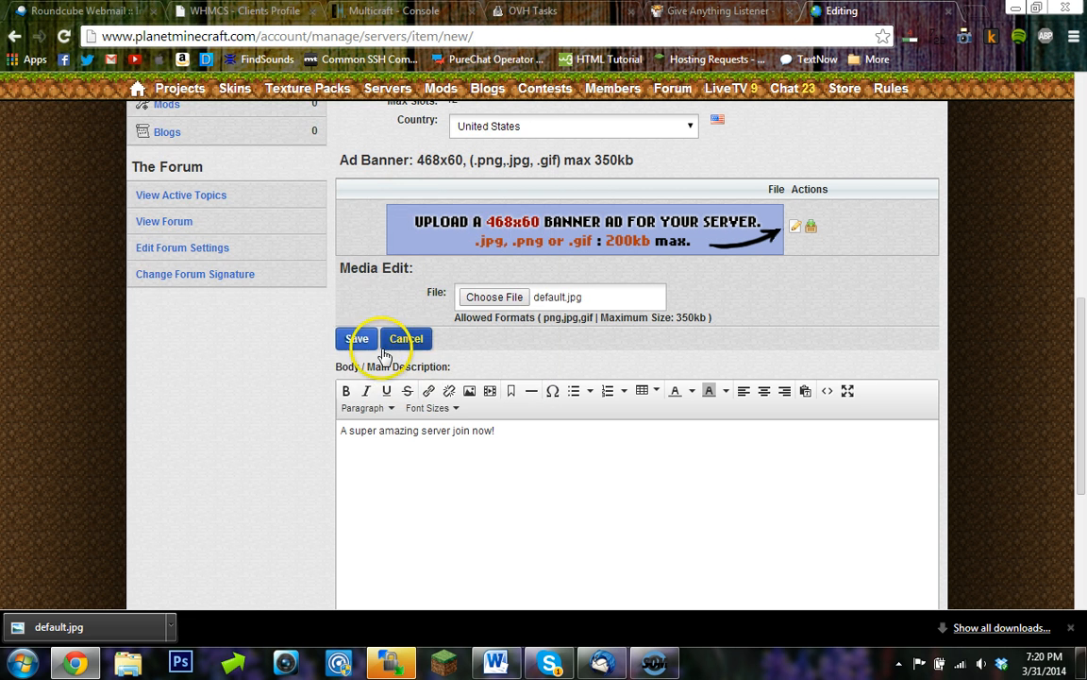
left_click(357, 340)
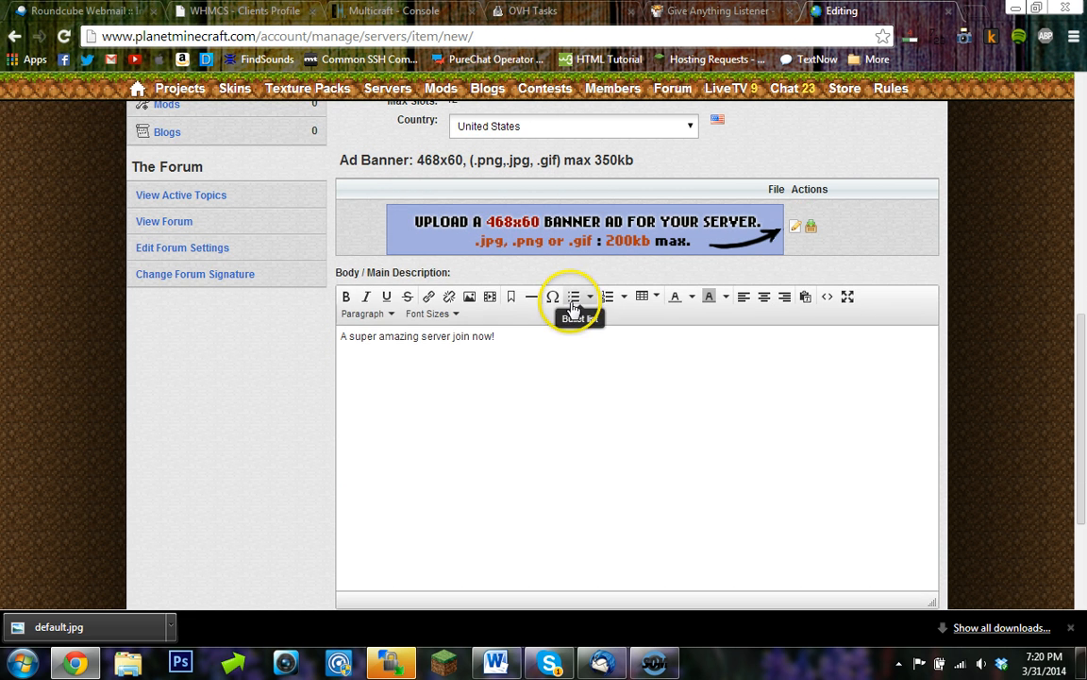
- Add letsplayepisode1.png from the Pictures library as an image of the listing, then close the downloads bar
scroll(553, 248, "up", 5)
left_click(473, 298)
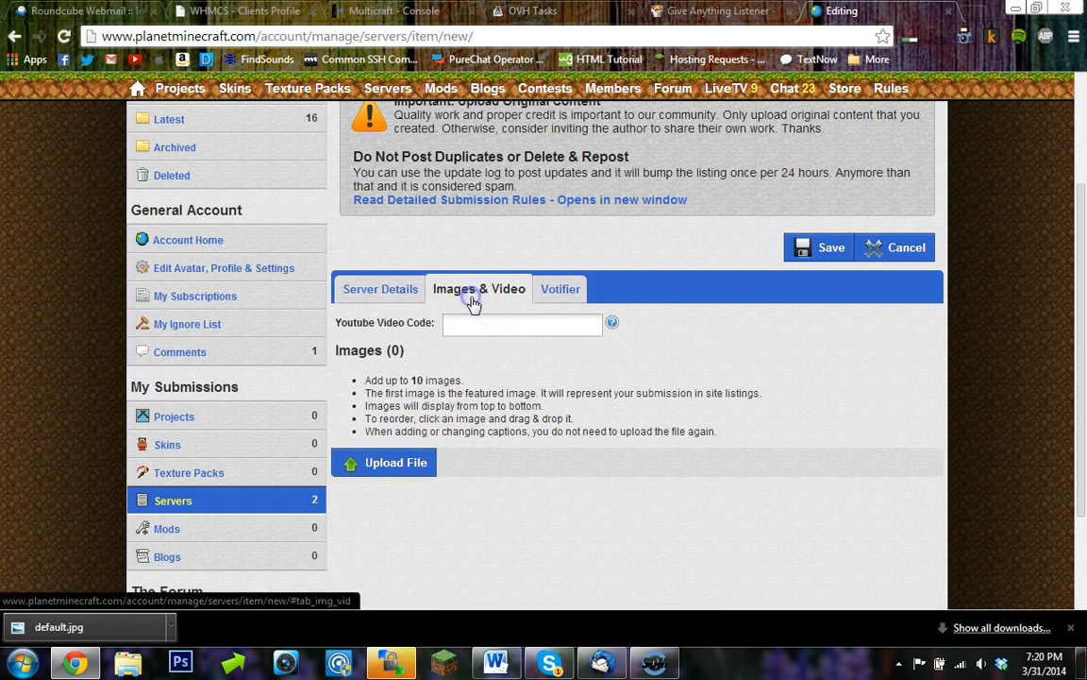
left_click(417, 469)
left_click(518, 504)
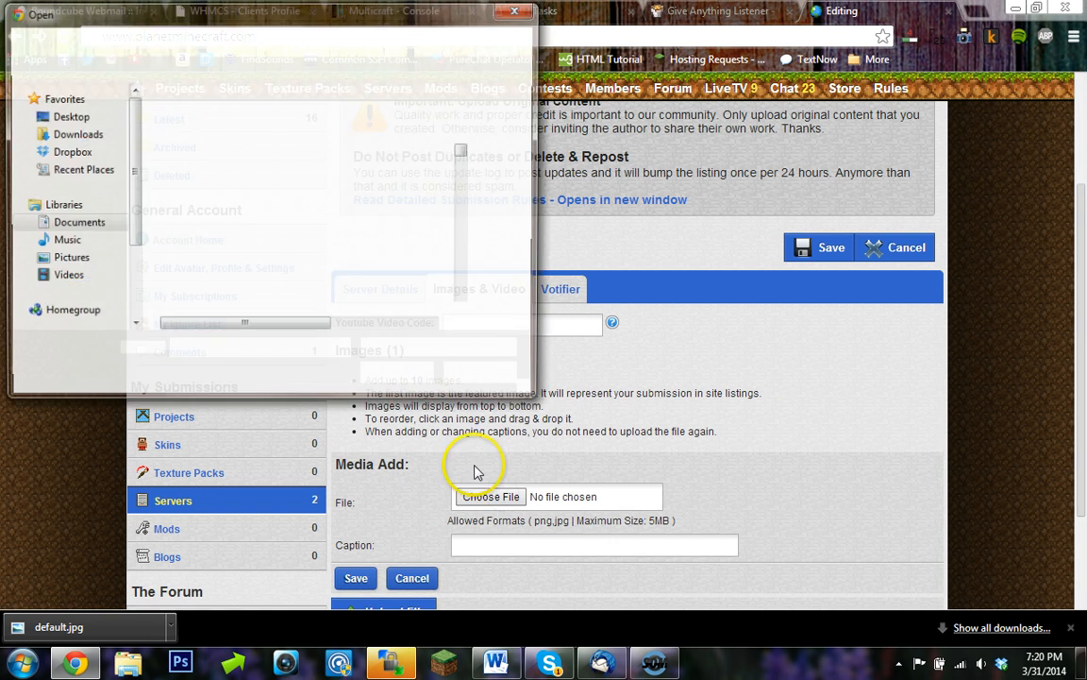
left_click(64, 241)
left_click(68, 259)
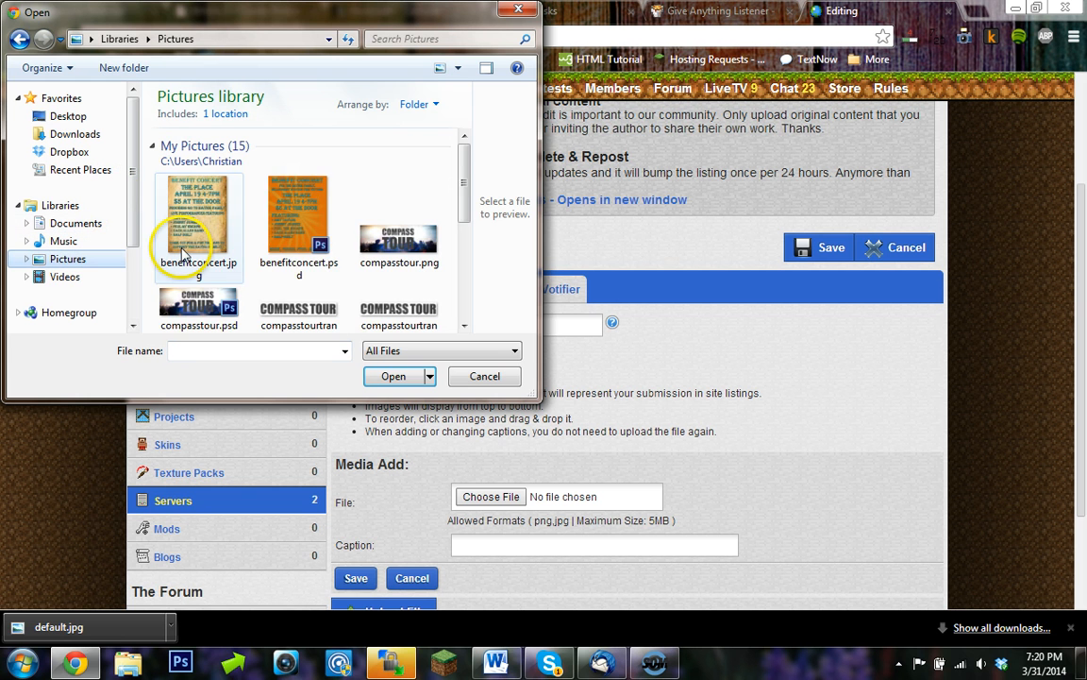
left_click(472, 185)
left_click_drag(469, 189, 456, 264)
left_click(271, 196)
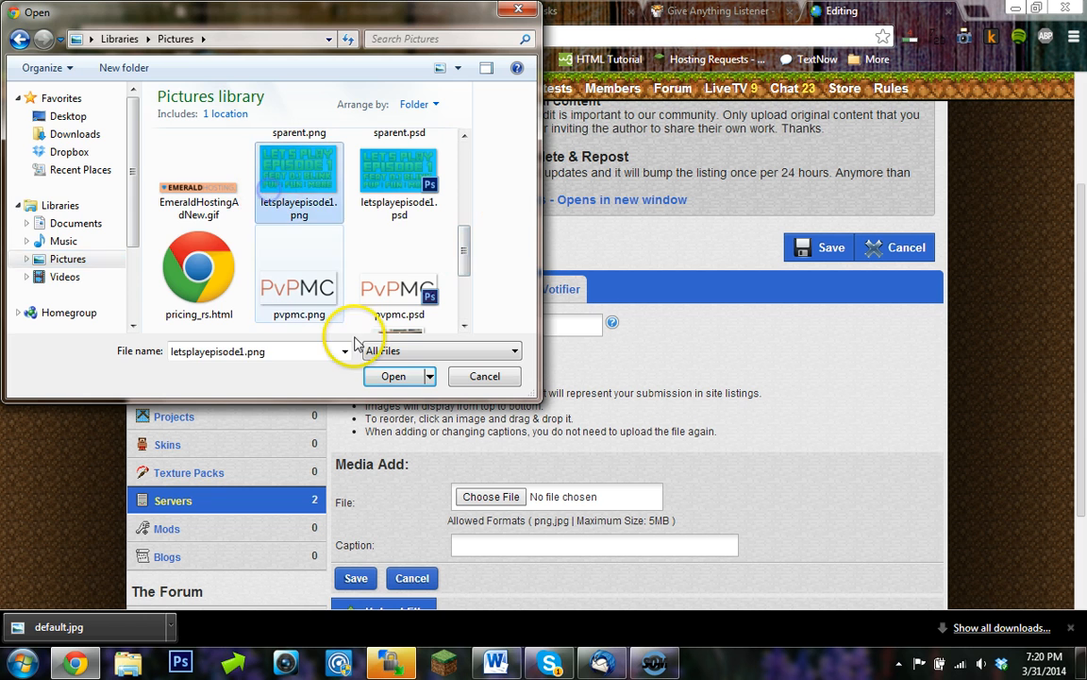
left_click(393, 376)
scroll(368, 462, "down", 1)
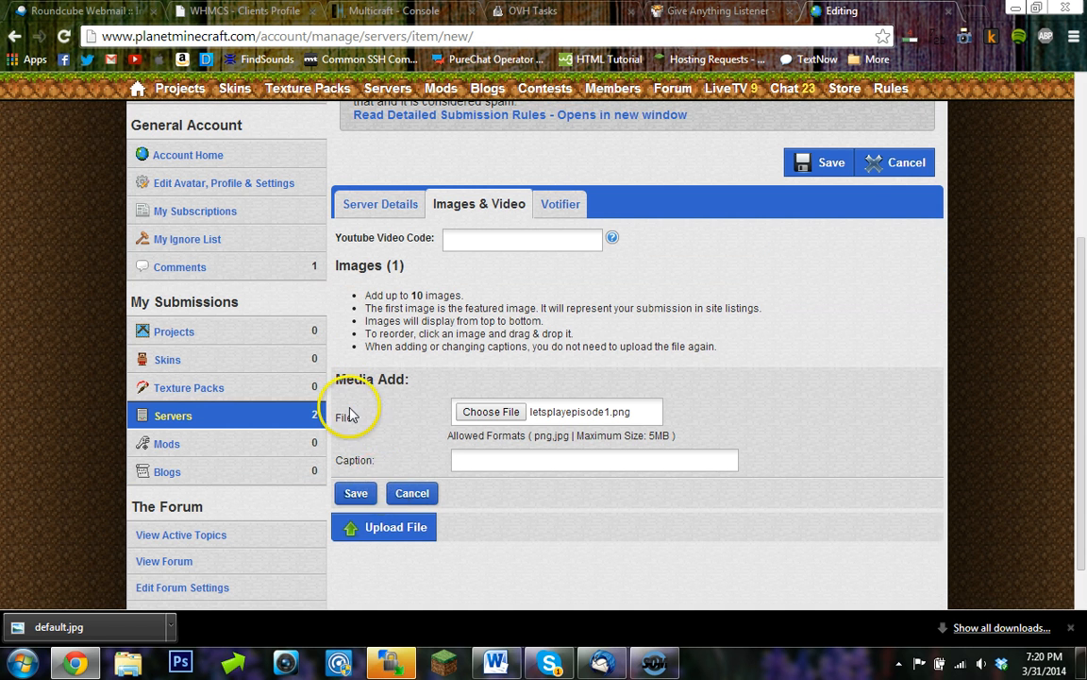
left_click(357, 493)
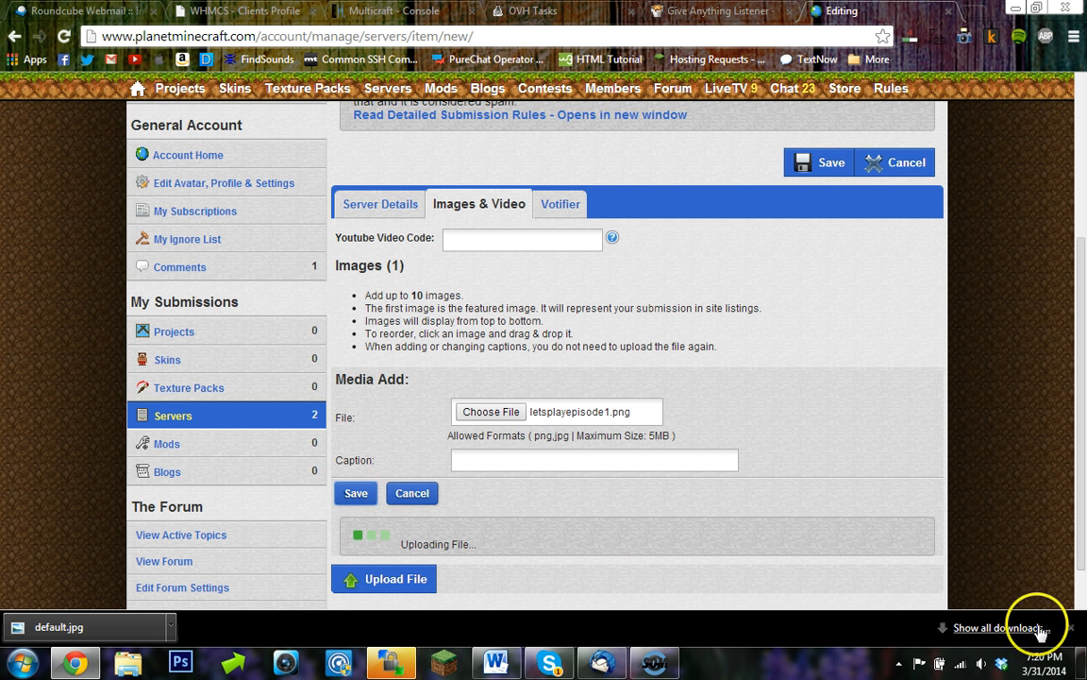
left_click(1070, 626)
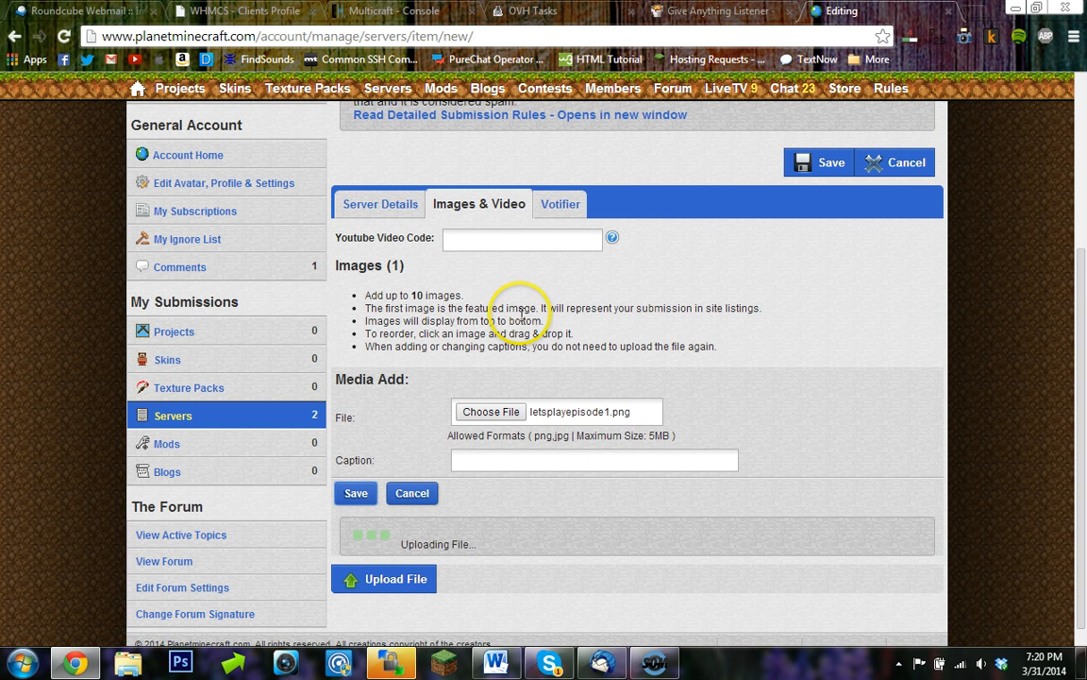
- Switch the listing to its Votifier section and open the server's plugins/Votifier/config.yml for editing
left_click(542, 220)
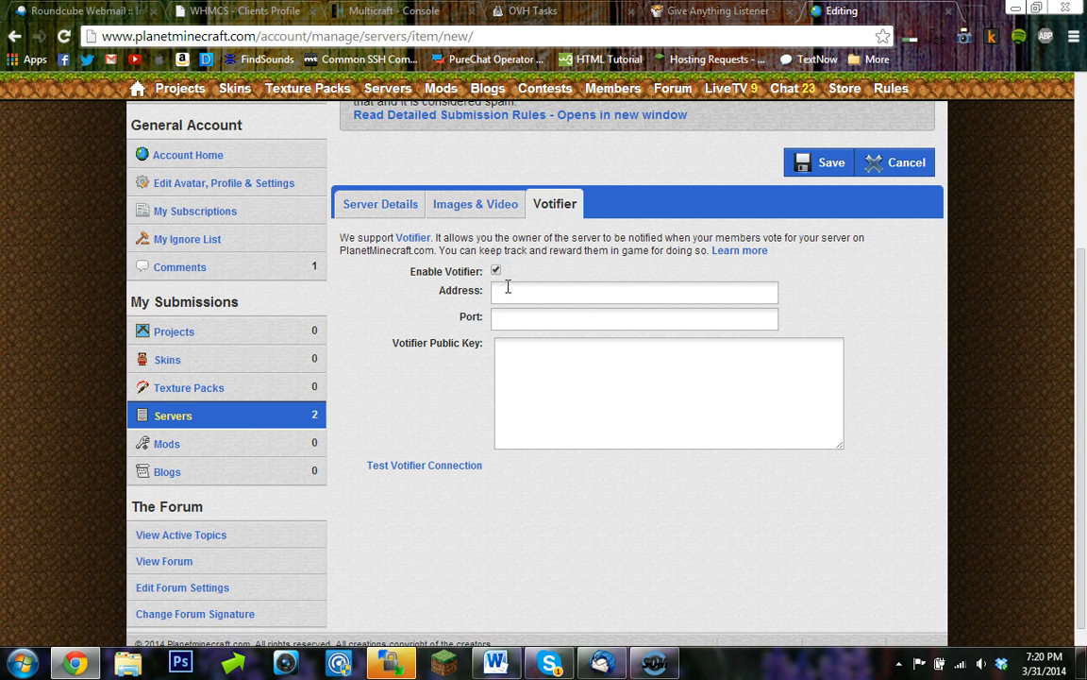
left_click(392, 660)
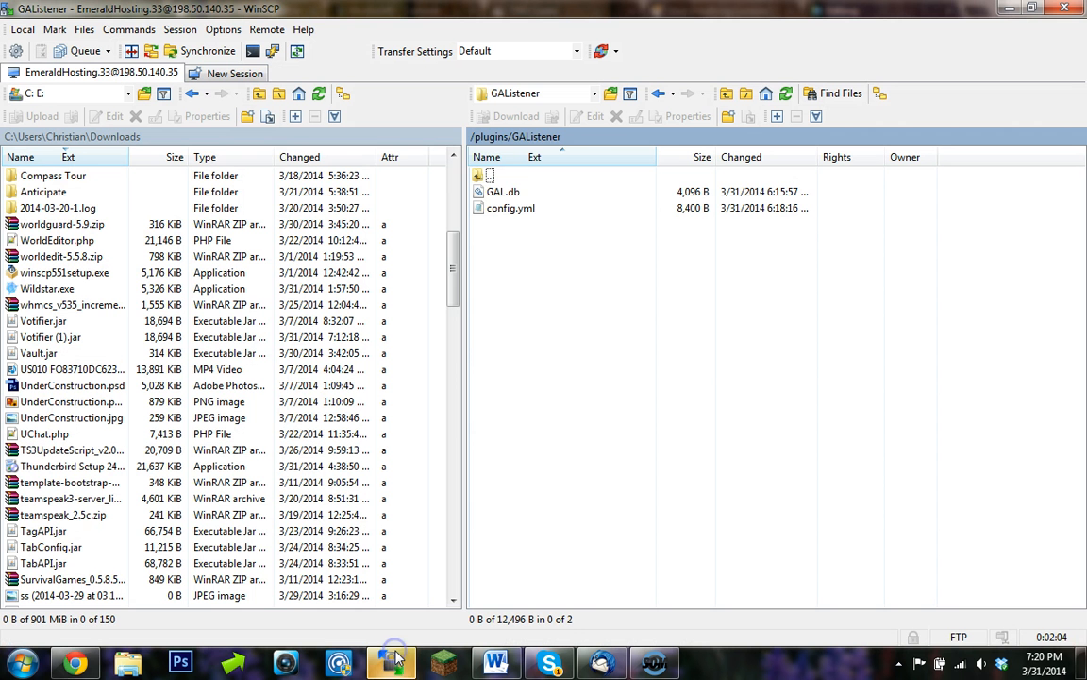
double_click(488, 176)
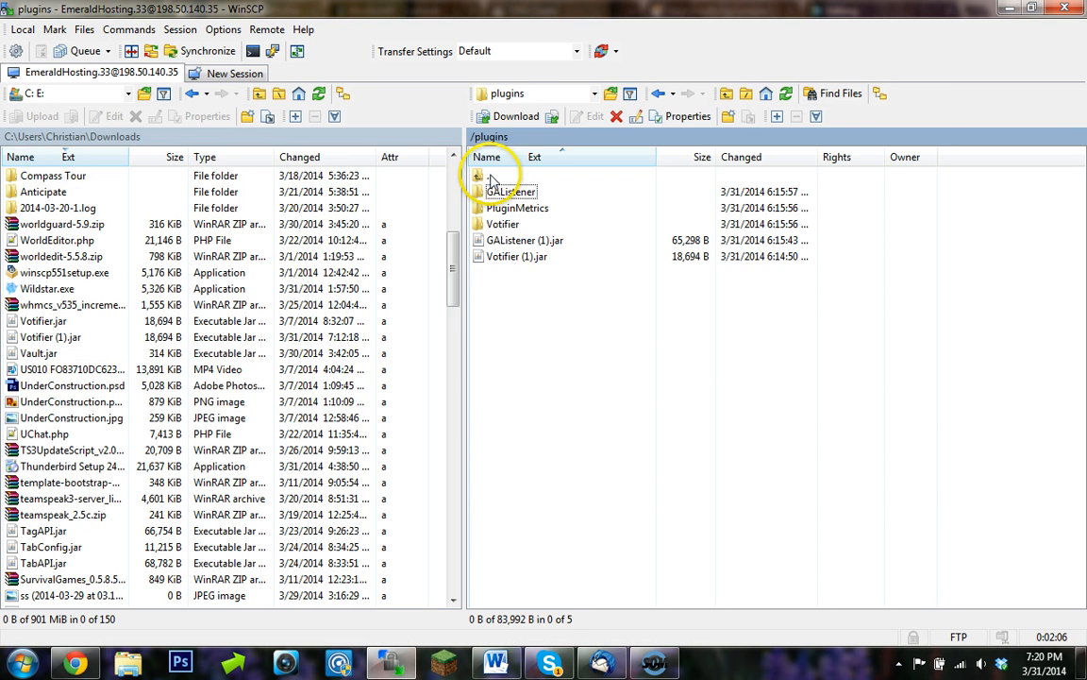
left_click(508, 225)
double_click(509, 227)
right_click(517, 224)
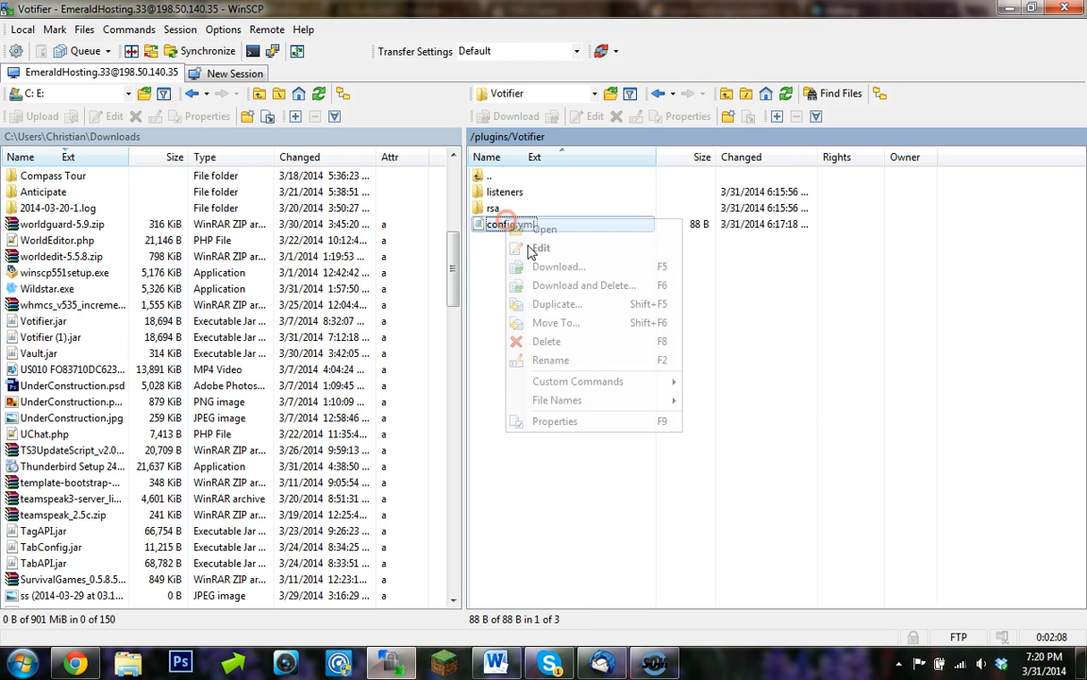
left_click(530, 249)
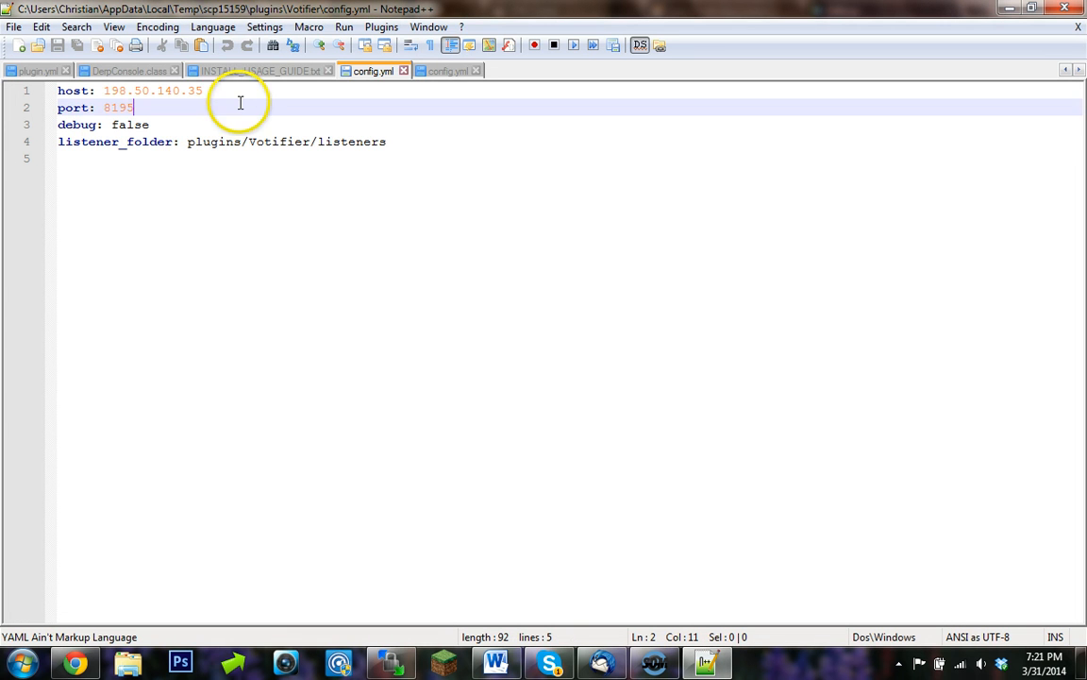
- Copy the host 198.50.140.35 from config.yml into the listing's Votifier Address field
left_click_drag(239, 102, 111, 95)
left_click(211, 102)
left_click_drag(211, 95, 66, 92)
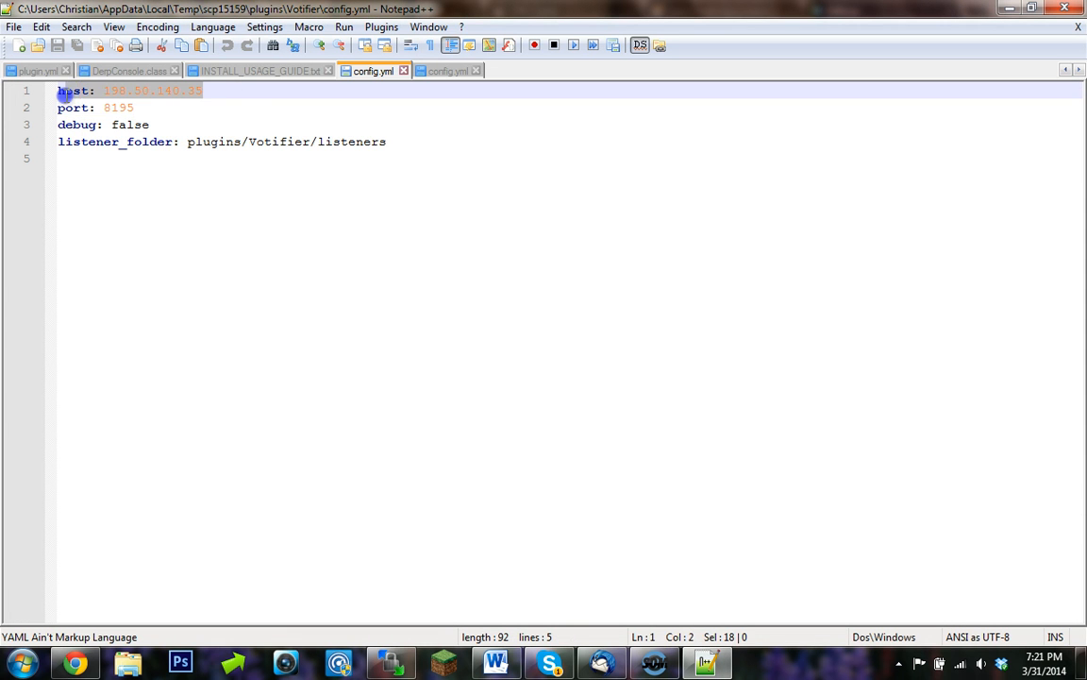
left_click(74, 661)
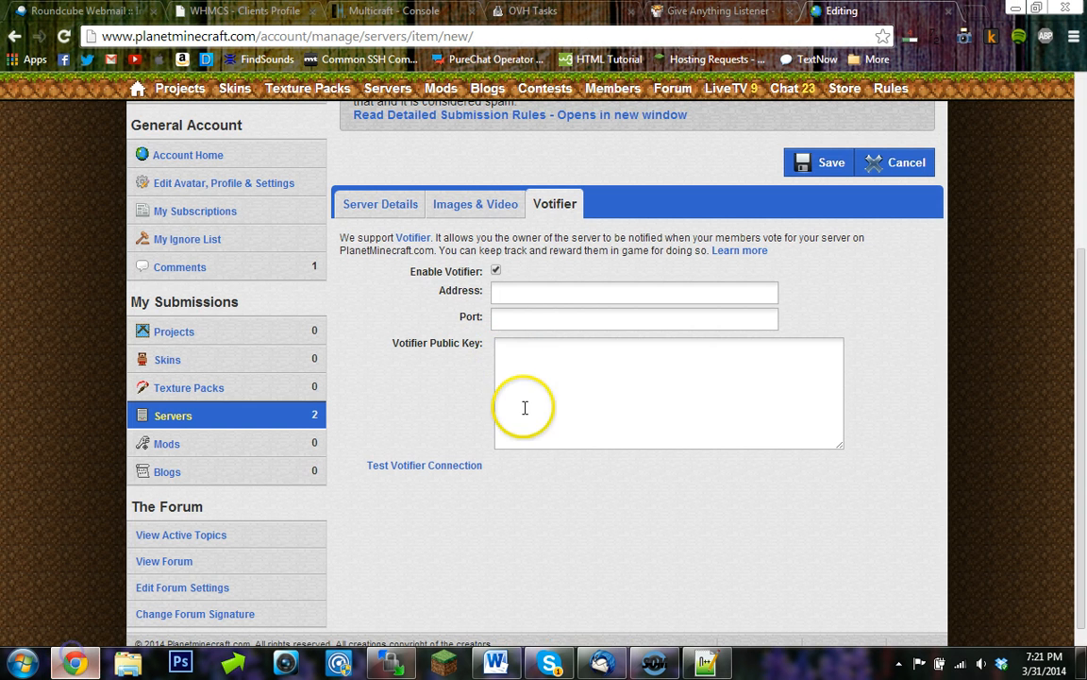
left_click(550, 290)
type("198.50.140.35")
- Copy the port 8195 from config.yml into the listing's Votifier Port field
left_click(706, 662)
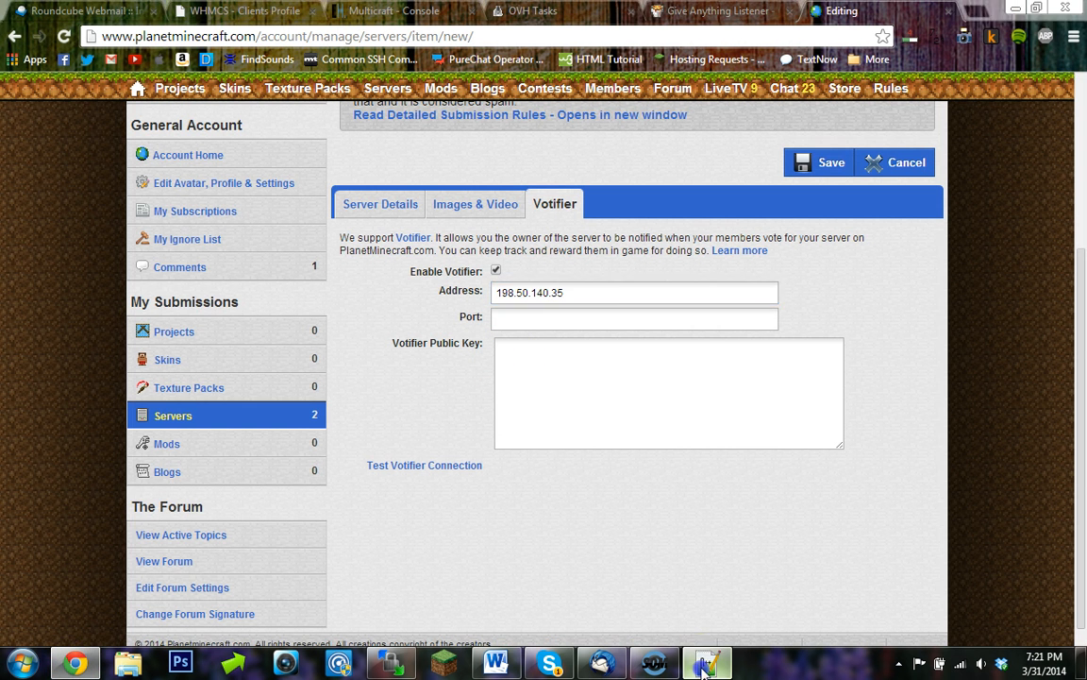
left_click_drag(136, 110, 98, 112)
key("ctrl+c")
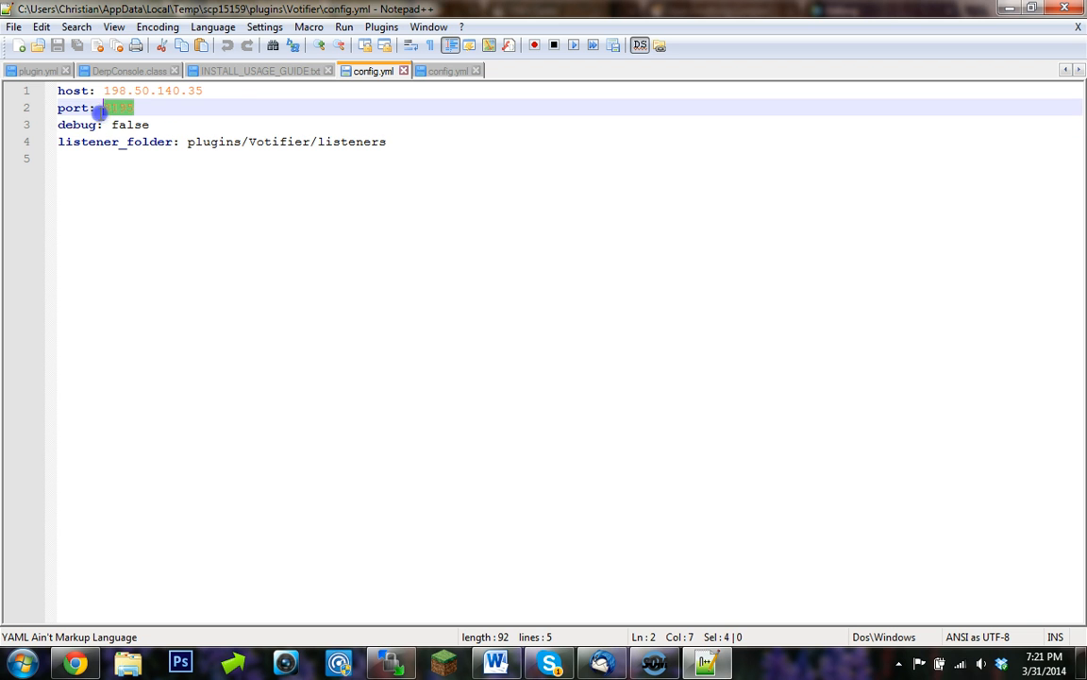
left_click(74, 662)
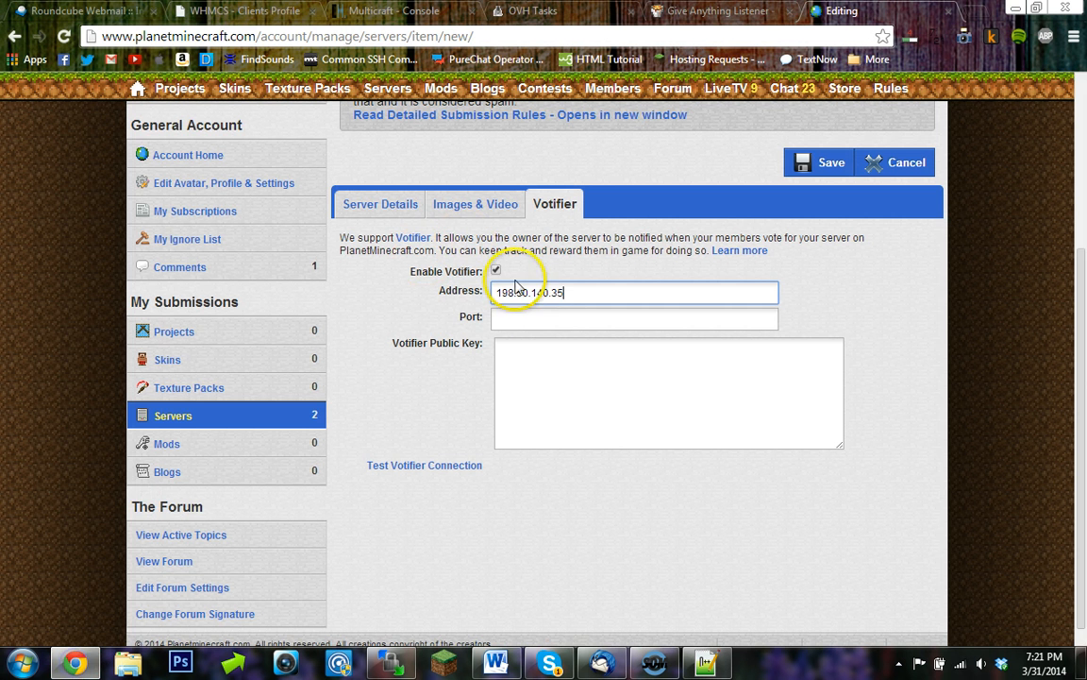
left_click(539, 317)
key("ctrl+v")
key("alt+Tab")
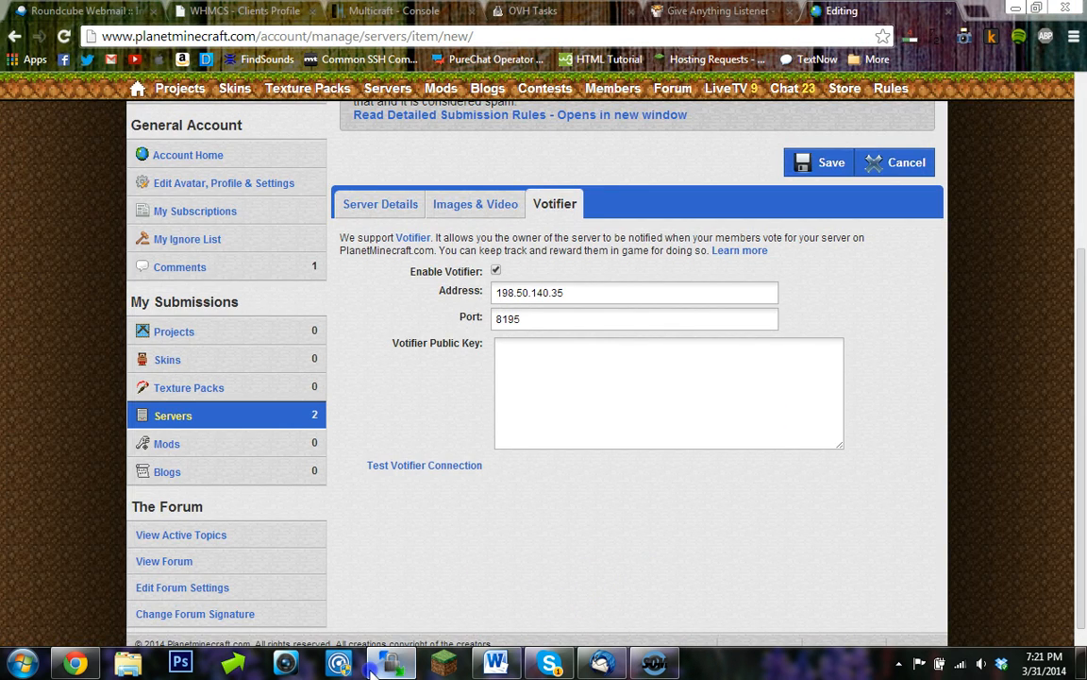
- Open Votifier's rsa/public.key and paste its full contents into the listing's Votifier Public Key field
left_click(389, 662)
left_click_drag(593, 232, 524, 215)
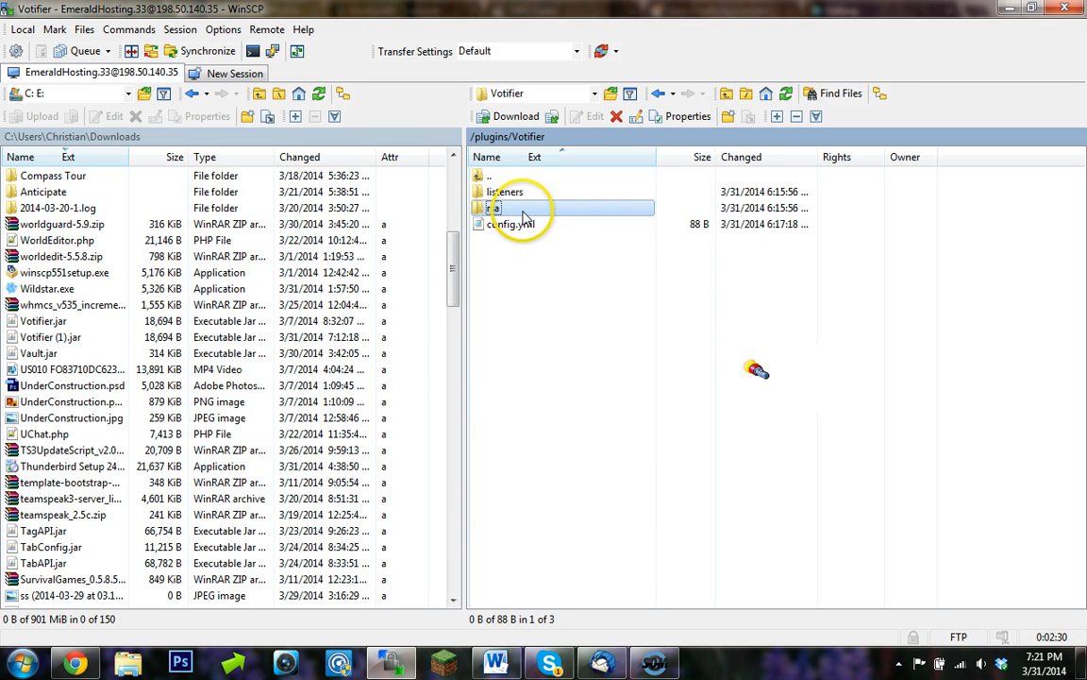
double_click(524, 211)
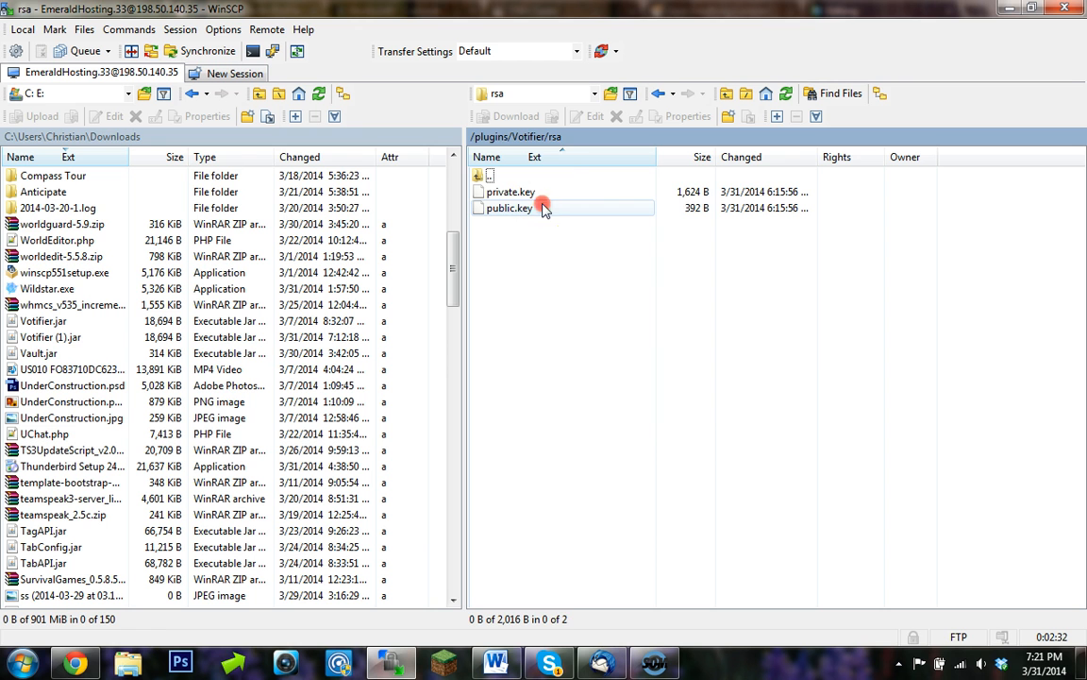
right_click(543, 207)
key("Escape")
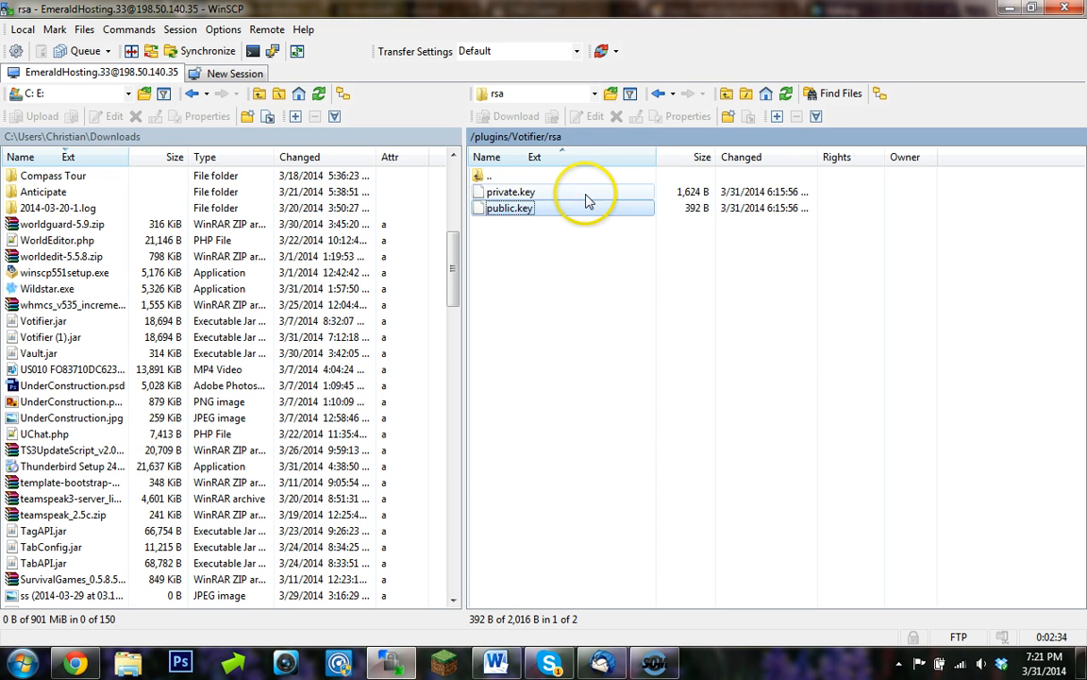
double_click(593, 209)
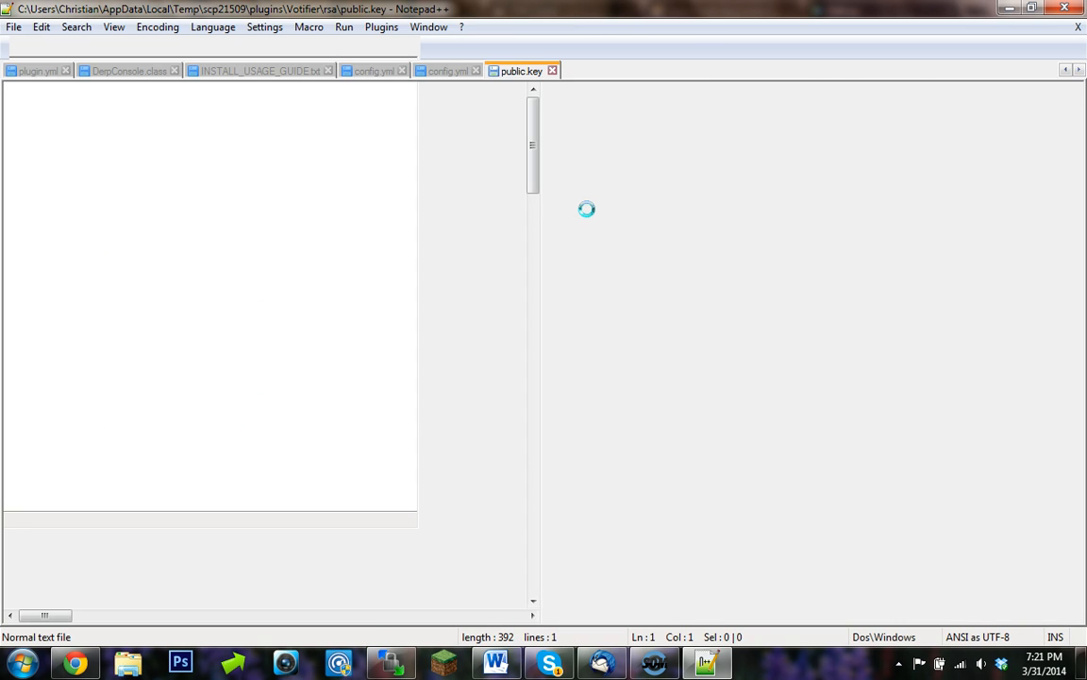
right_click(337, 91)
left_click(383, 183)
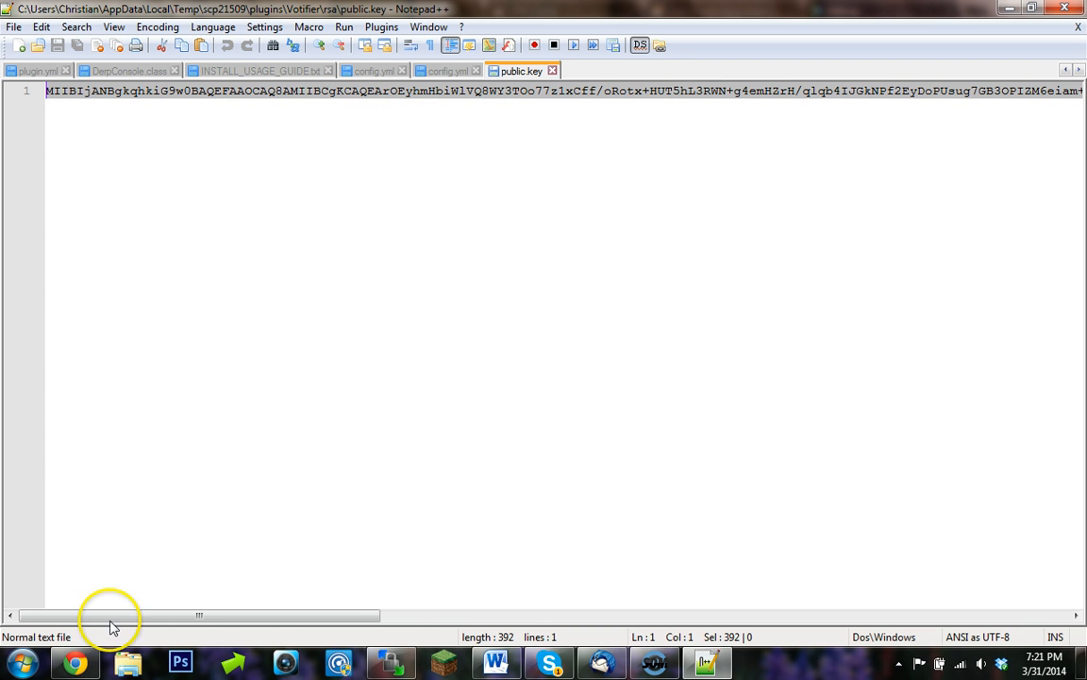
left_click(75, 663)
left_click(607, 381)
type("MIIBIjANBgkqhkiG9w0BAQEFAAOCAQ8AMIIBCgKCAQEArOEyhmHbiWlVQ8WY3TOo77z1xCff/oRotx+HUT5hL3RWN+g4emHZrH/qlqb4IJGkNPf2EyDoPUsug7GB3OPIZM6eiam+z3uDi7EDolgzqmH3zJa7EGEJrLTJAgaWlLnJAztZBBhpvTMdQTve30kgbchfQa9DmQgGB57lJ74gOg2K+nJqAMgy1E7VttRPuHGi+R8McMc6E0XLdVgdDptYOuEV6Un5pLgZJDzG5b19CoNhiinmuJwHDN7rYBQesPelcf21Jk0+jgMY+DiOK3h1MOw58PsdH3mmvmXt+8GKZeD1xrqkbwMgwJsjEAMxQK+vls6/wv0l9TdsIfbhVky1wIDAQAB")
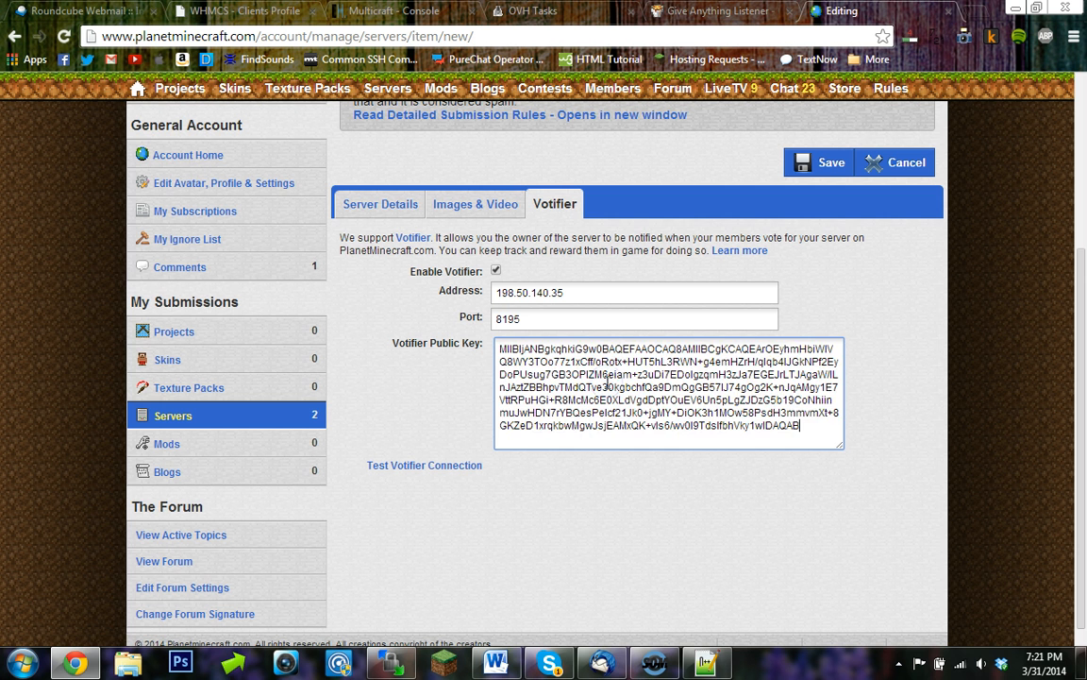
- Test the Votifier connection for the listing
left_click(559, 522)
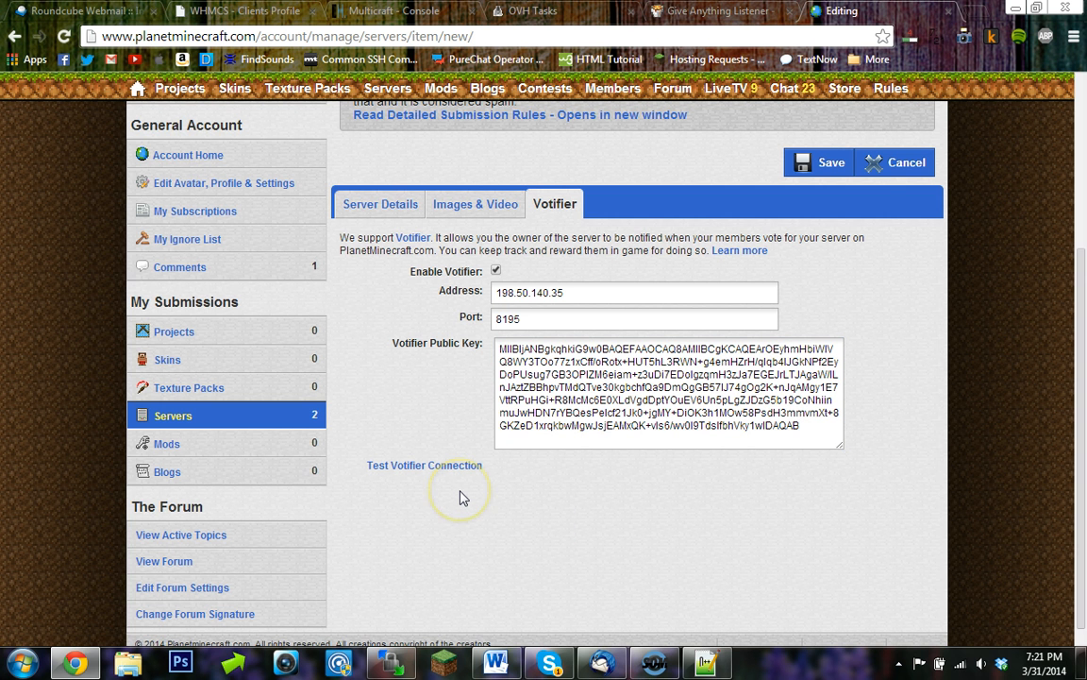
left_click(450, 468)
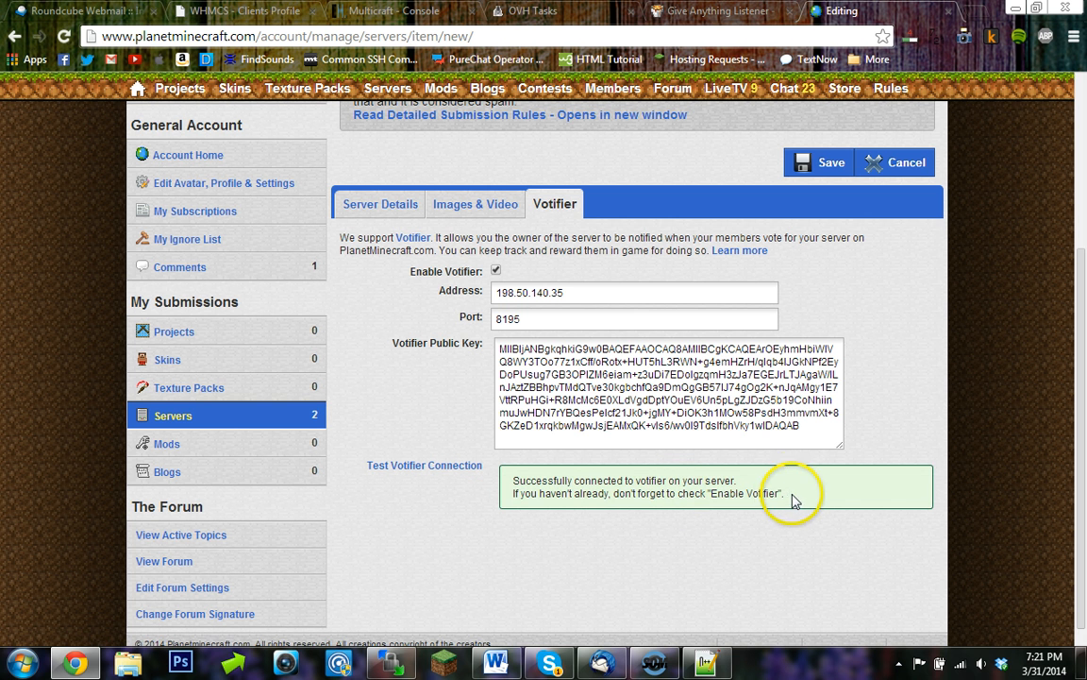
scroll(769, 462, "up", 1)
scroll(746, 545, "up", 1)
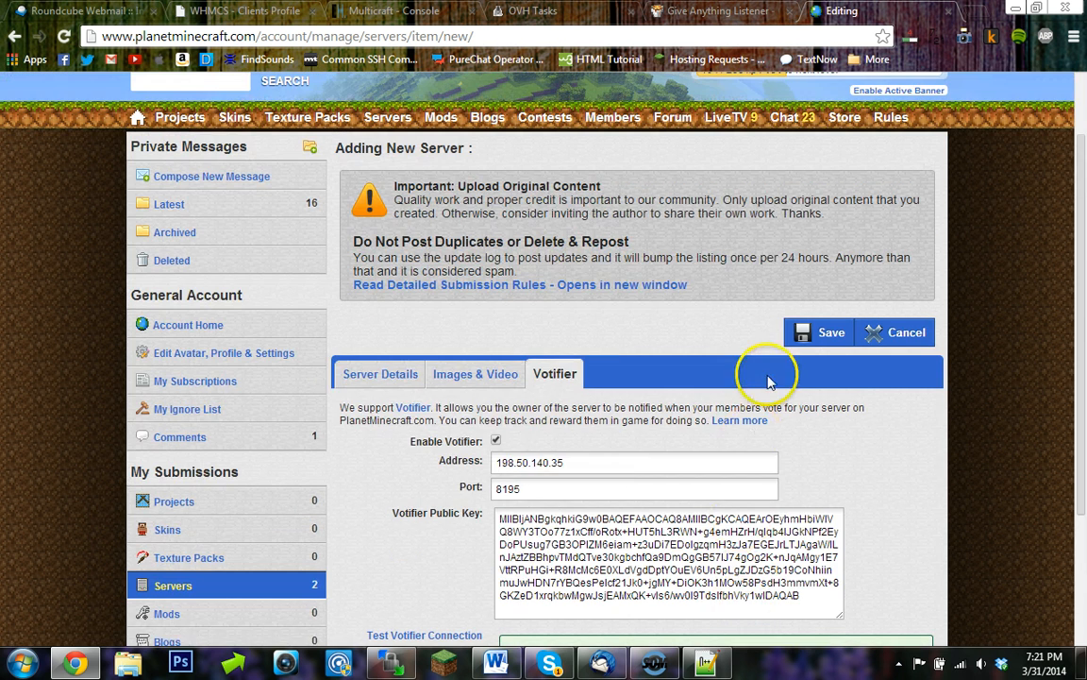
- Try to save the server listing, then return to the Server Details tab
left_click(815, 339)
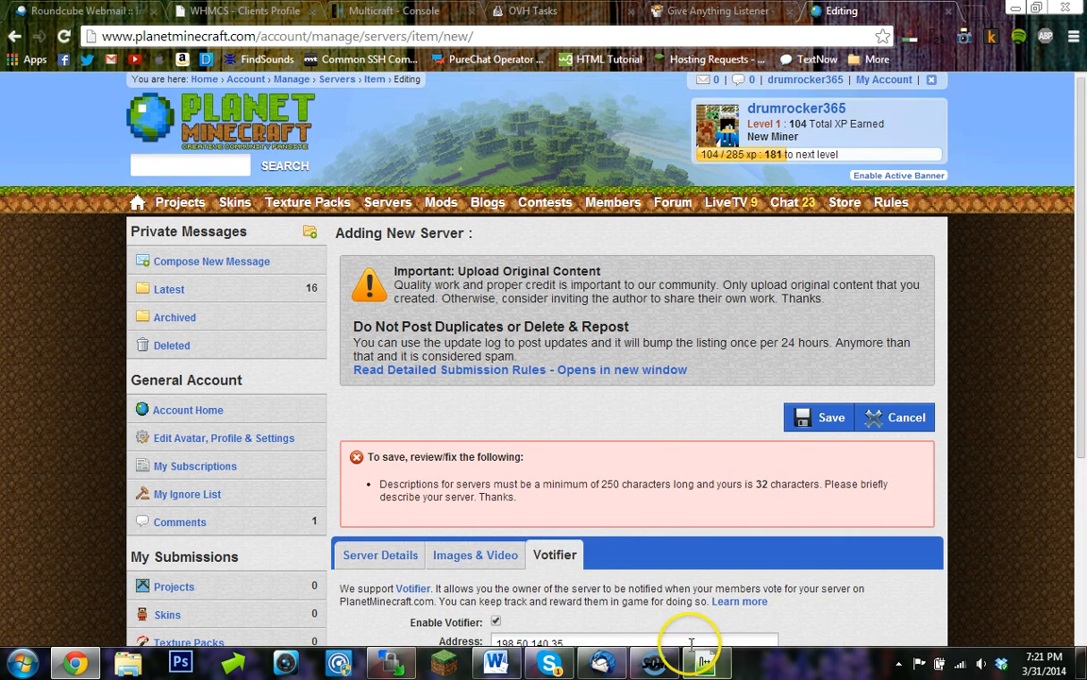
scroll(358, 497, "down", 1)
left_click(377, 476)
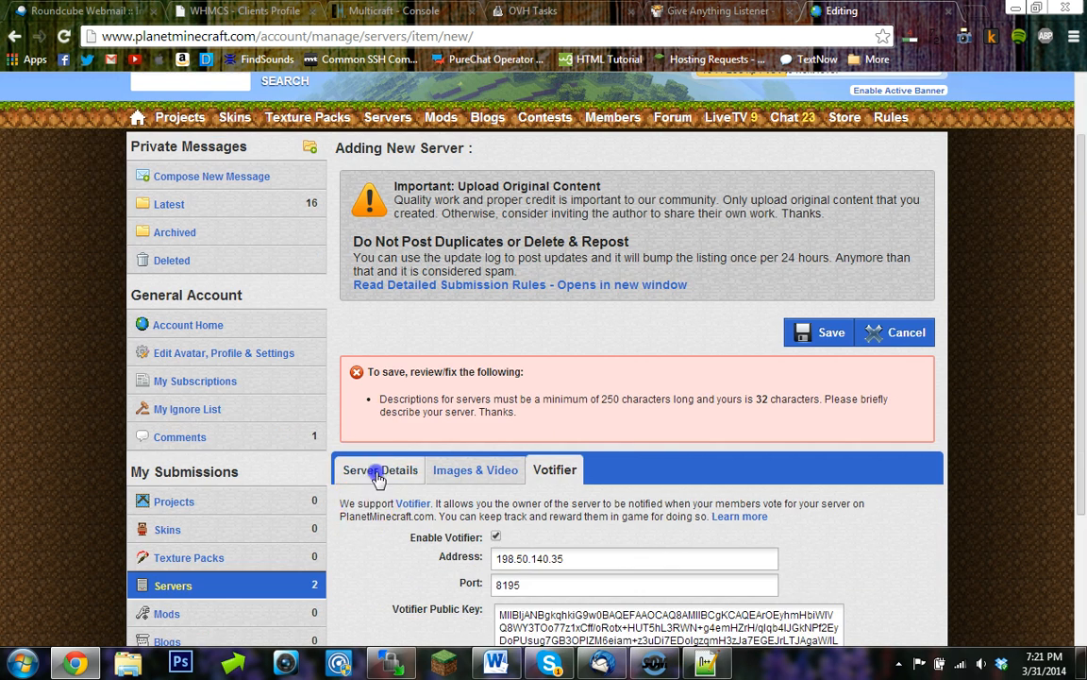
- Lengthen the main description with 'My server features lots of things like survival and more so join today' plus pasted dots, then save the listing
scroll(377, 478, "down", 7)
left_click(622, 495)
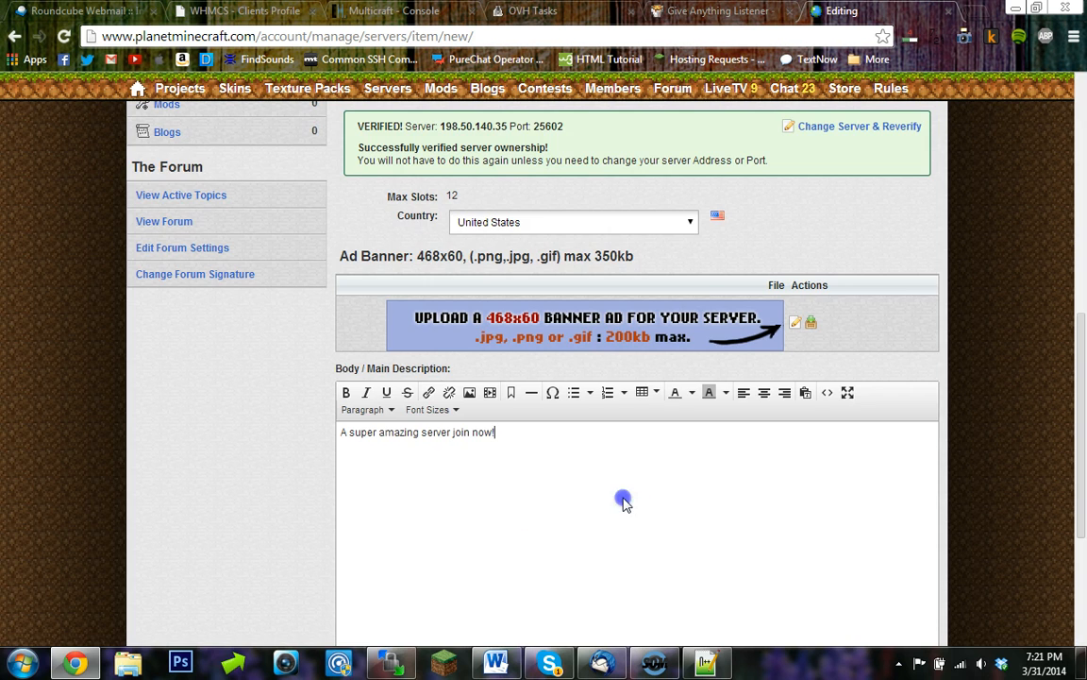
scroll(286, 443, "up", 4)
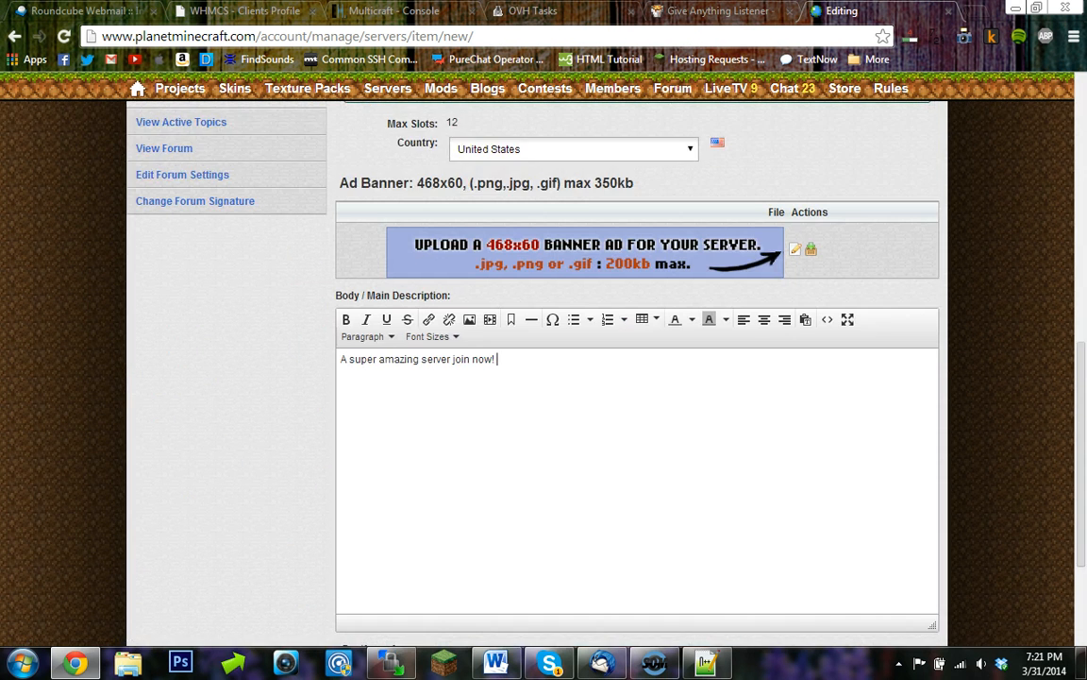
scroll(144, 492, "down", 1)
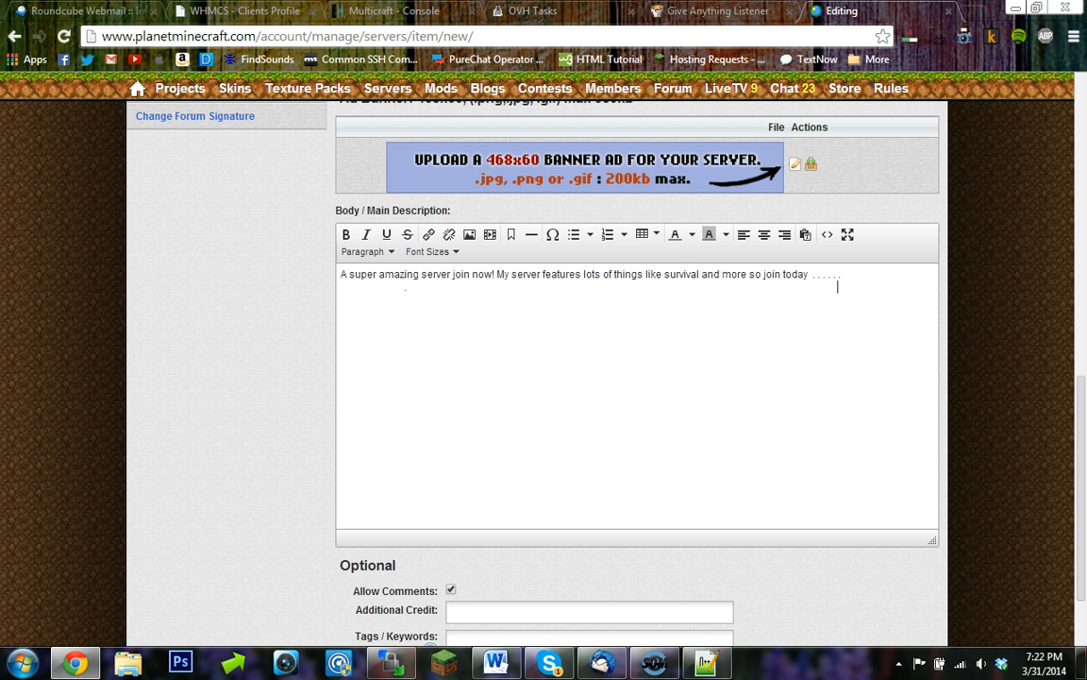
left_click(846, 286)
left_click_drag(869, 288, 888, 289)
left_click(879, 293)
key("ctrl+v")
key("ctrl+v")
key("ctrl+v")
key("ctrl+v")
key("ctrl+v")
key("ctrl+v")
key("ctrl+v")
key("ctrl+v")
key("ctrl+v")
key("ctrl+v")
key("ctrl+v")
key("ctrl+v")
key("ctrl+v")
key("ctrl+v")
key("ctrl+v")
key("ctrl+v")
key("ctrl+v")
key("ctrl+v")
key("ctrl+v")
key("ctrl+v")
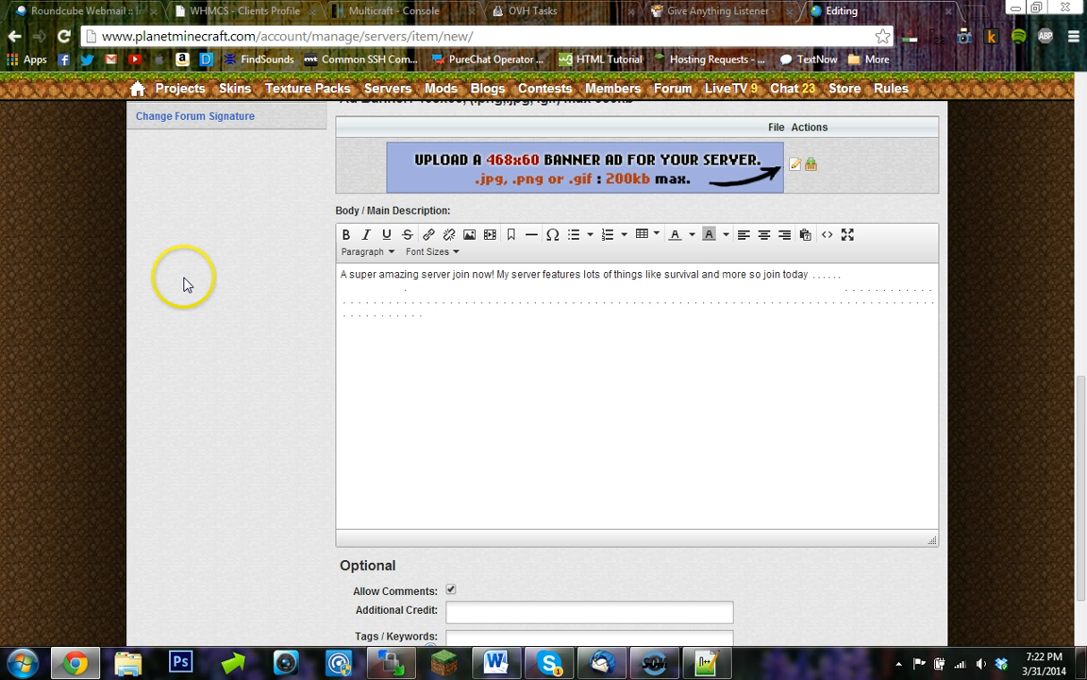
scroll(564, 388, "up", 10)
left_click(808, 430)
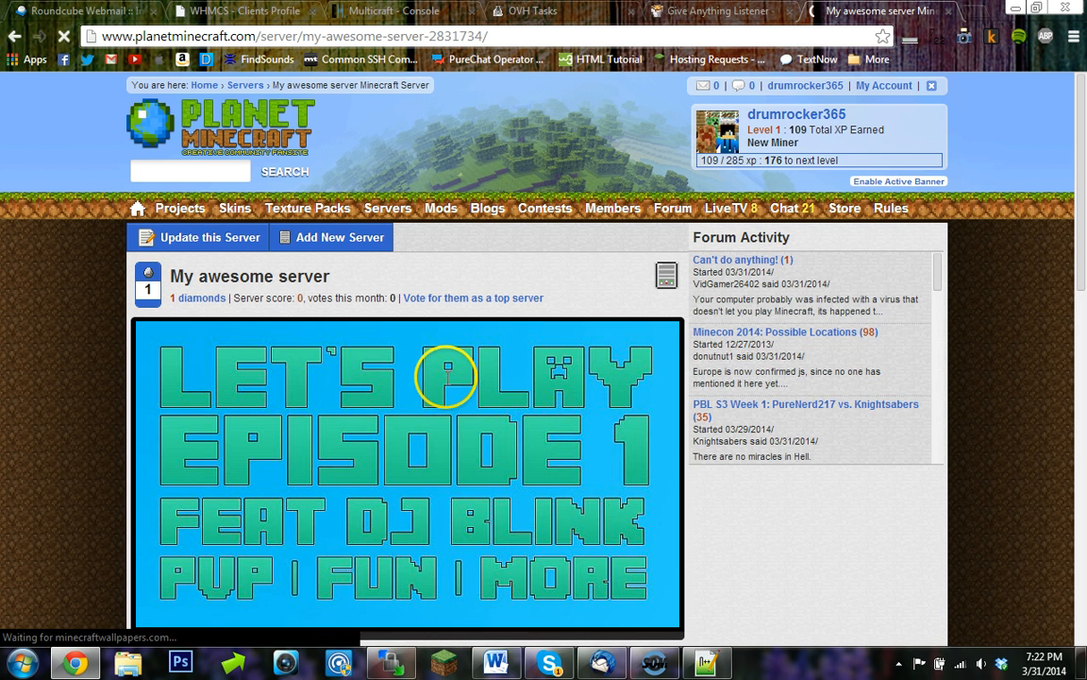
- Review the published server page for the listing
scroll(442, 373, "down", 1)
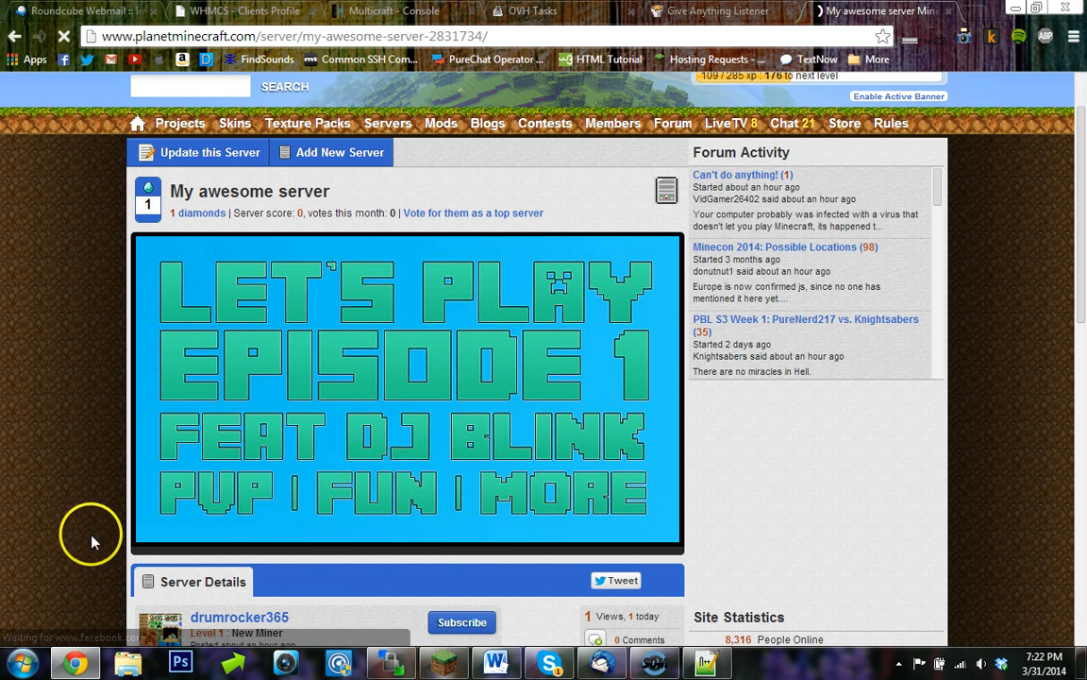
left_click(706, 660)
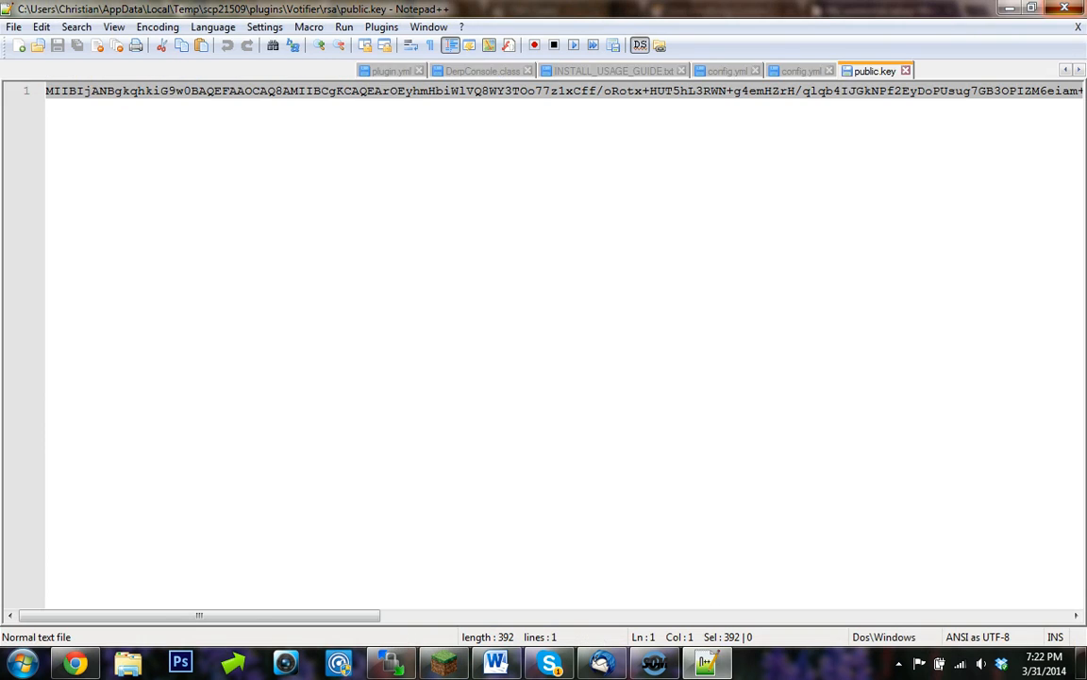
key("alt+Tab")
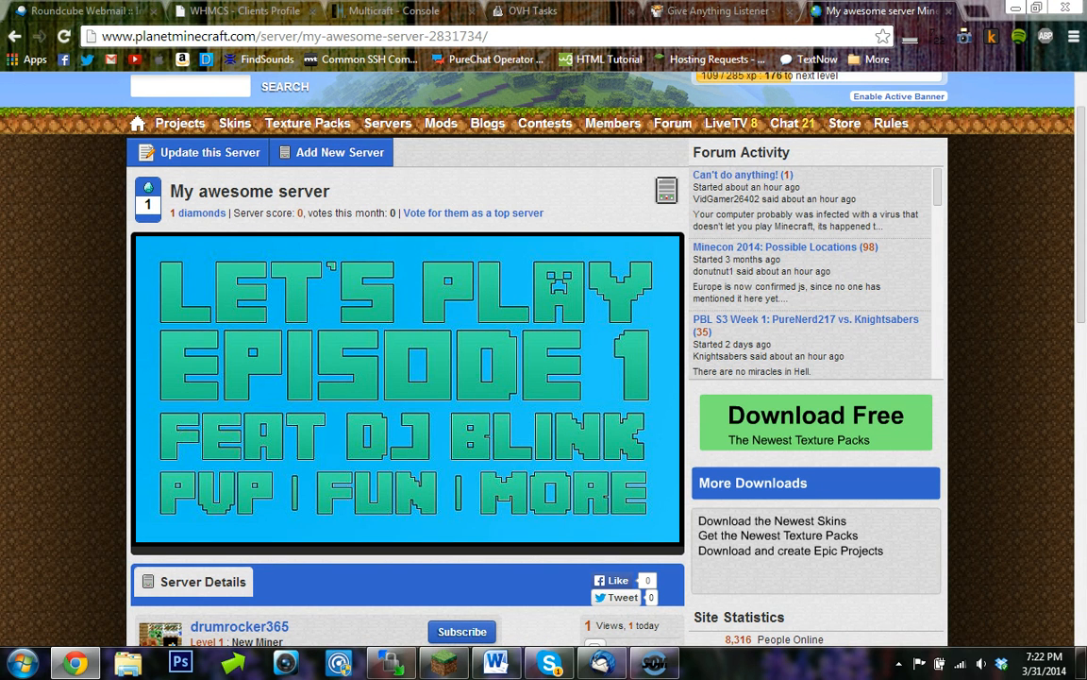
scroll(121, 460, "down", 1)
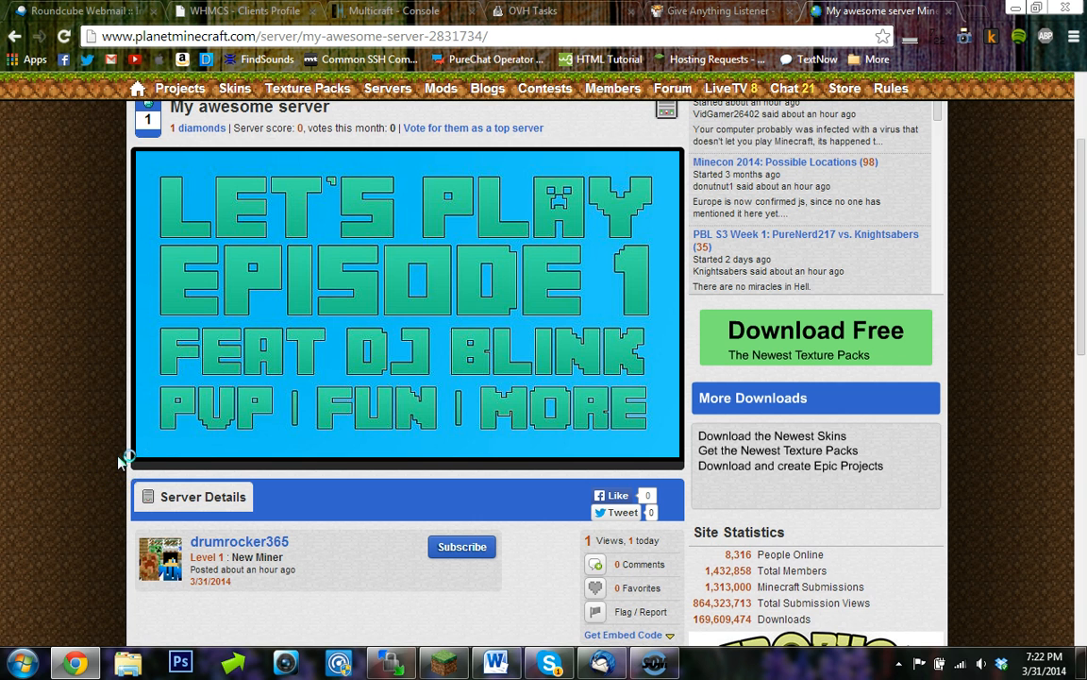
scroll(121, 461, "down", 1)
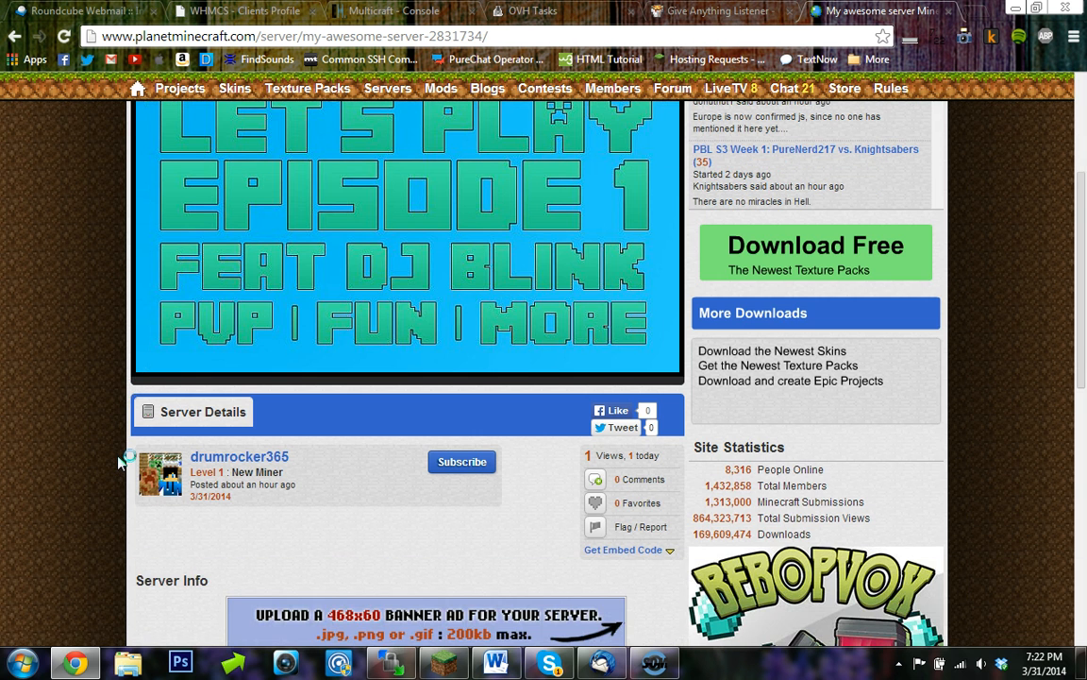
scroll(121, 461, "up", 3)
scroll(121, 461, "down", 1)
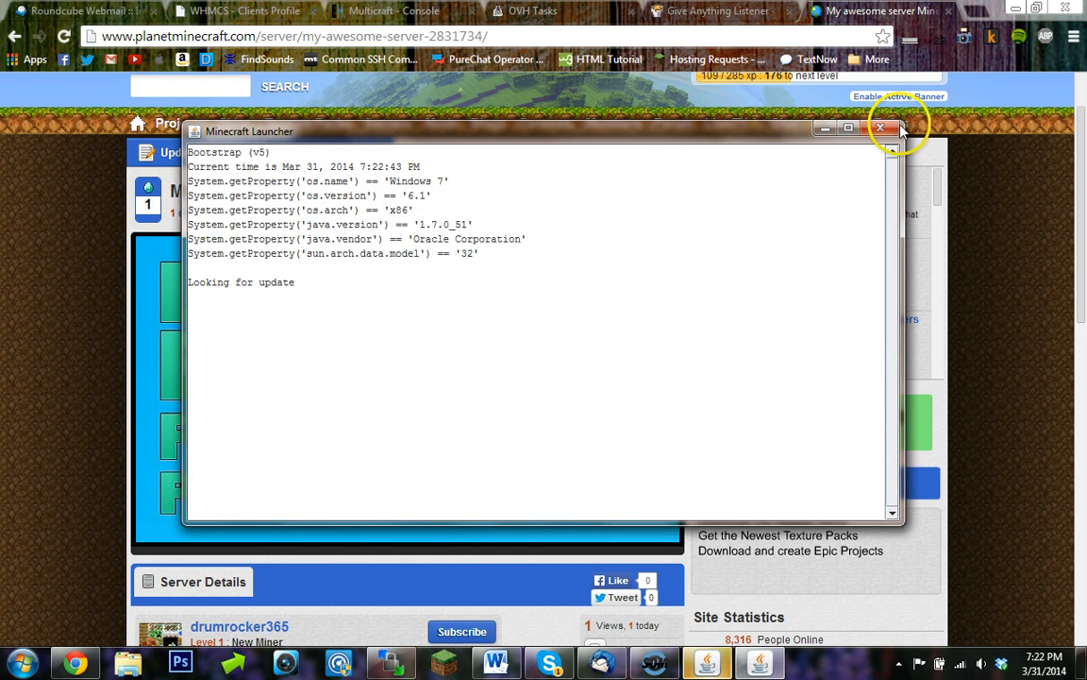
- Launch Minecraft from the launcher with the OptiFine profile
left_click(882, 129)
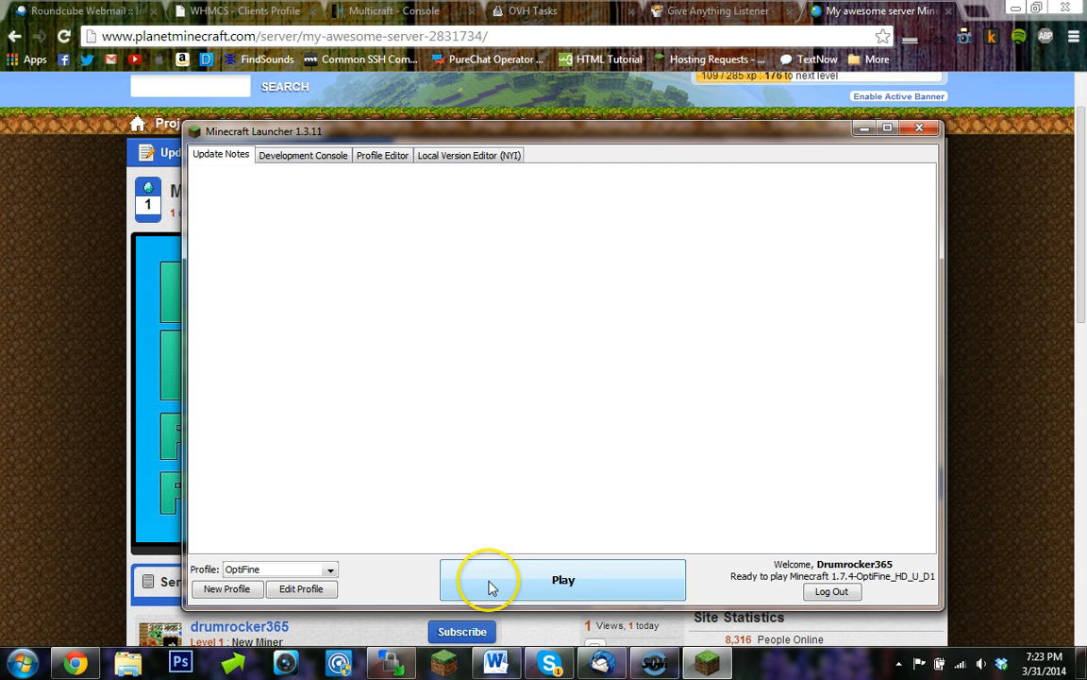
left_click(489, 584)
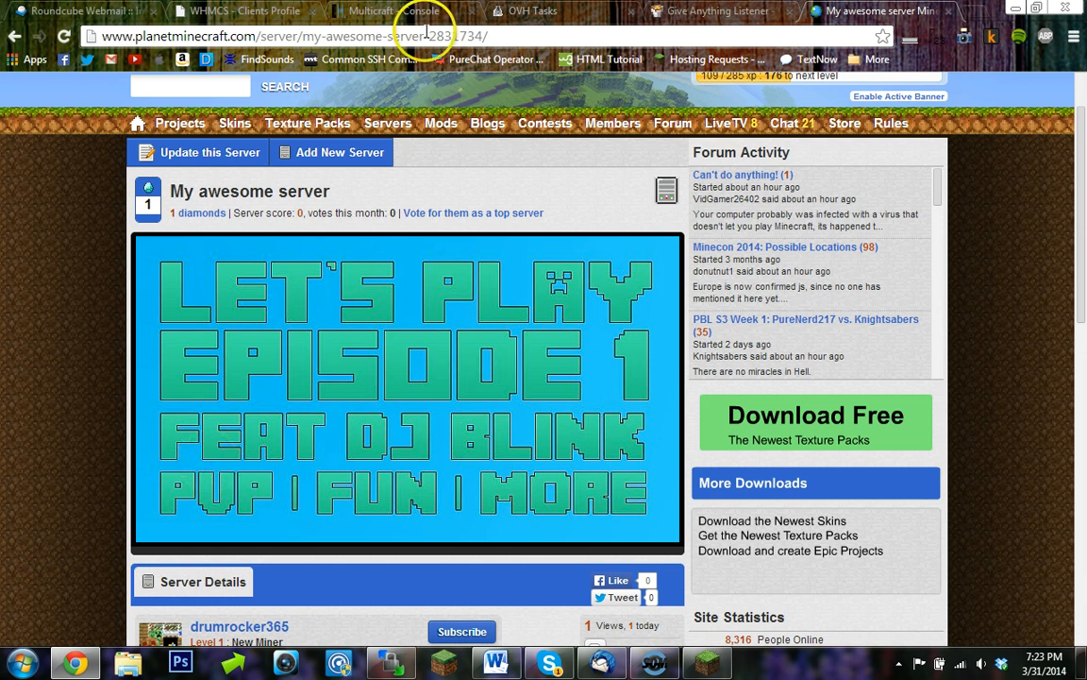
- Copy the server IP 198.50.140.35 from the Multicraft server page
left_click(387, 11)
left_click(236, 248)
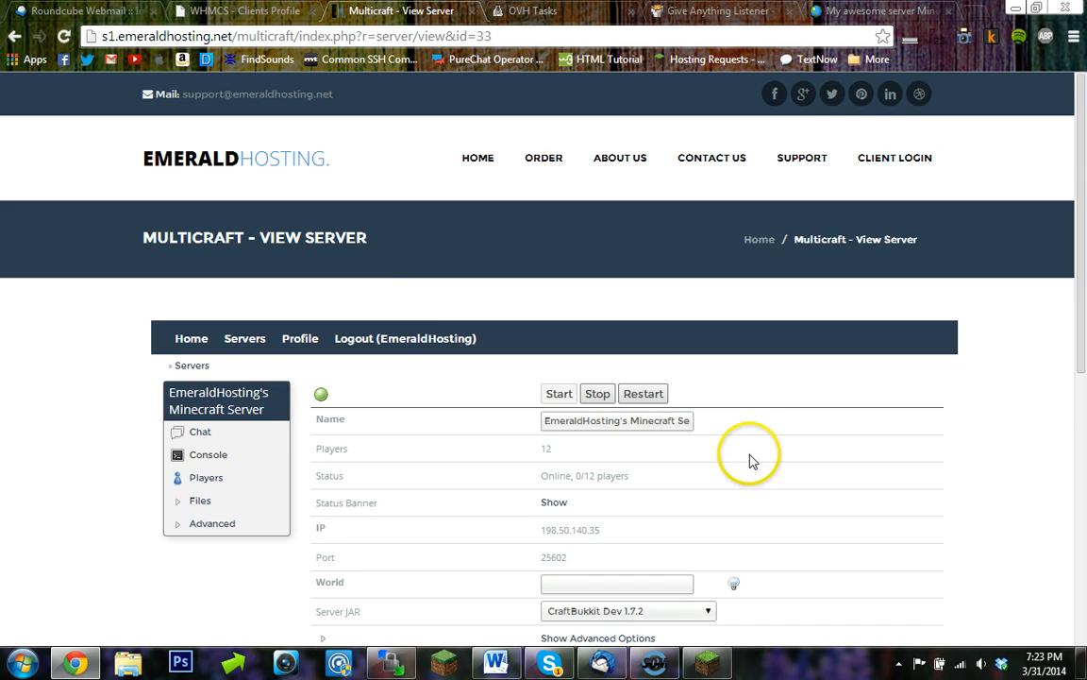
scroll(692, 520, "down", 1)
left_click(616, 441)
left_click_drag(618, 445, 546, 446)
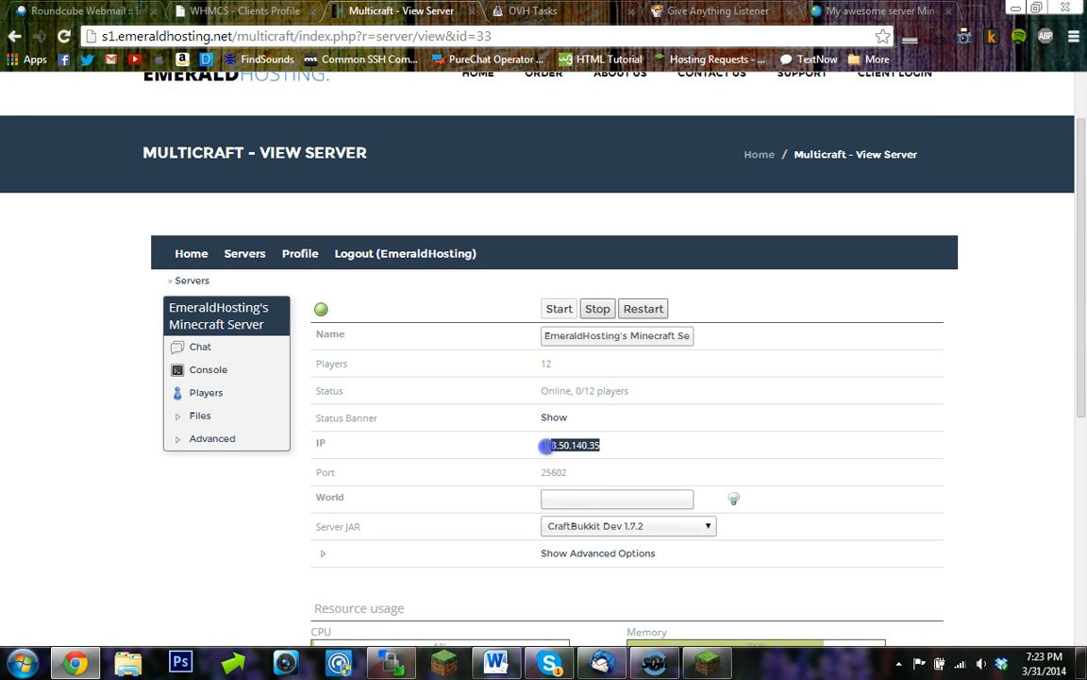
- Return to the launcher and start Minecraft 1.7.4
left_click(707, 662)
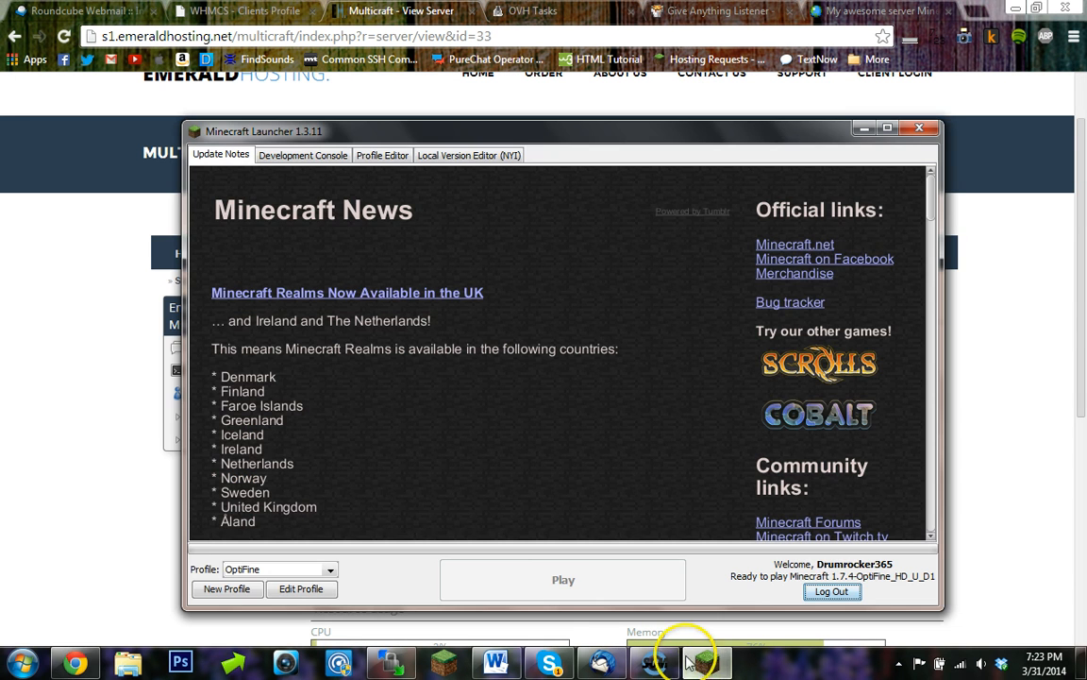
left_click(561, 583)
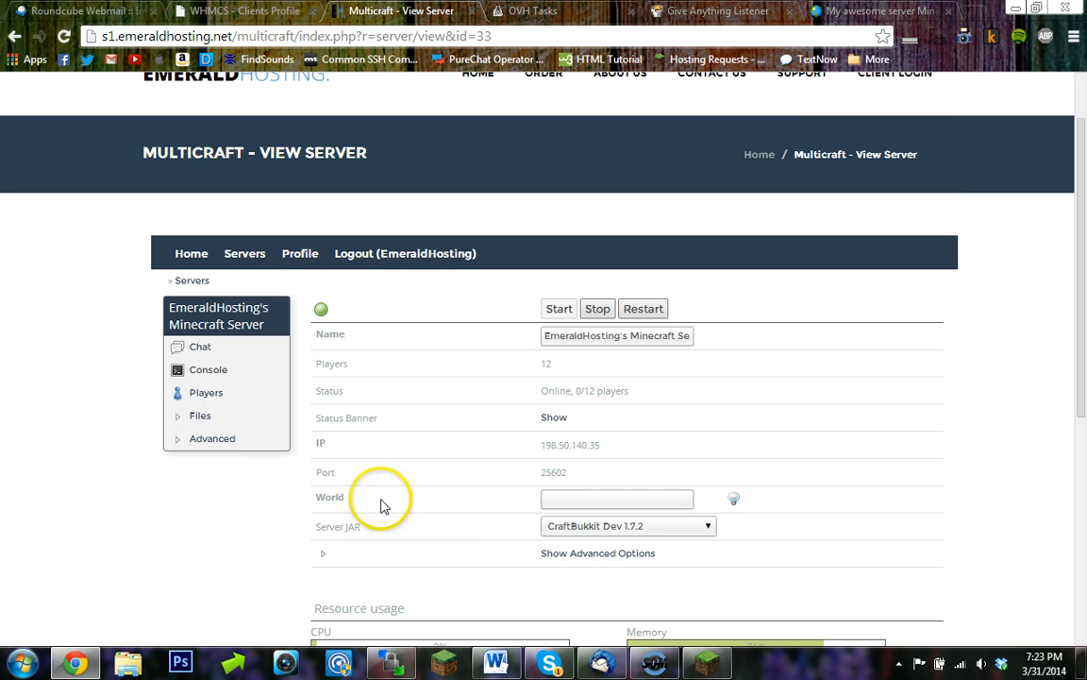
left_click(710, 661)
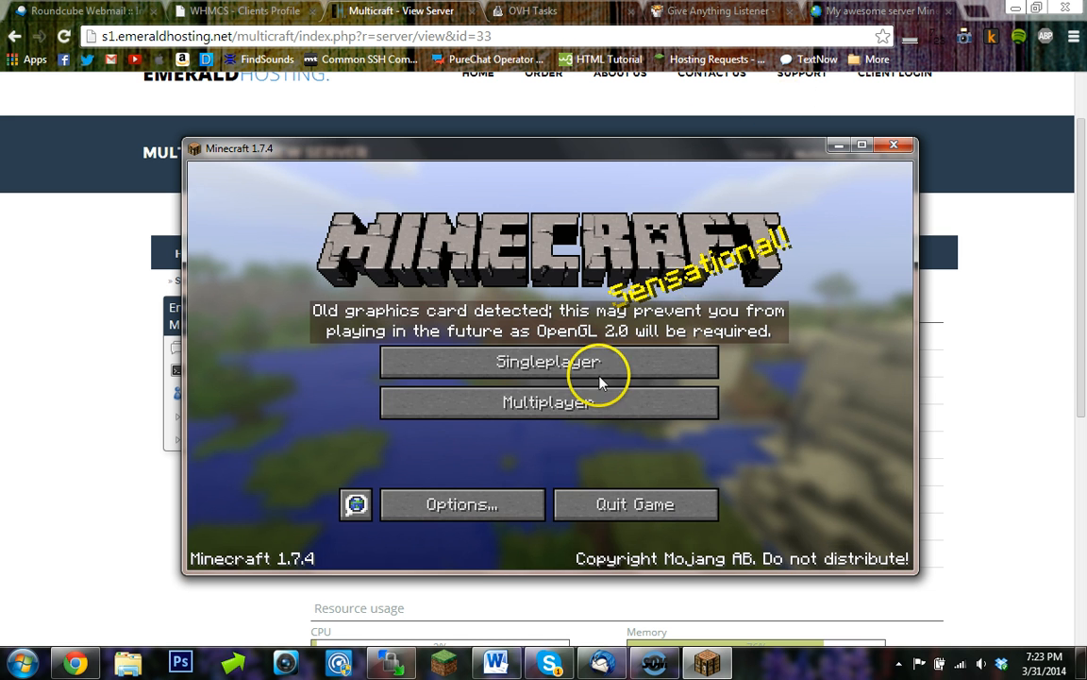
- Direct-connect in Multiplayer to the server at 198.50.140.35 on port 25602
left_click(583, 402)
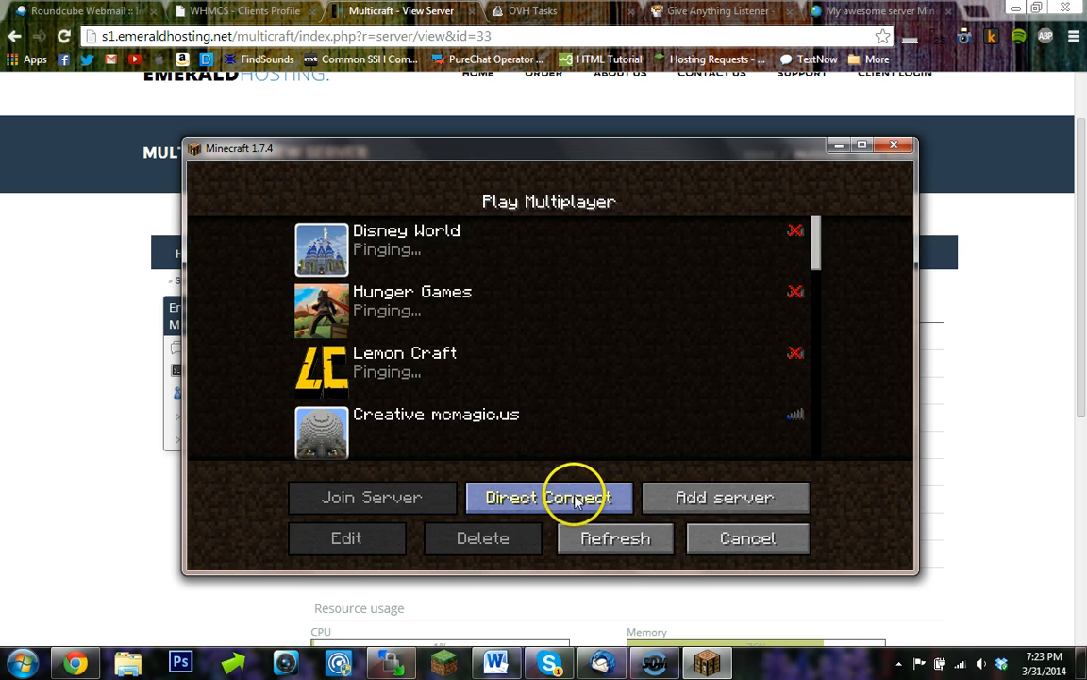
left_click(575, 496)
key("BackSpace")
key("BackSpace")
type("85:25602")
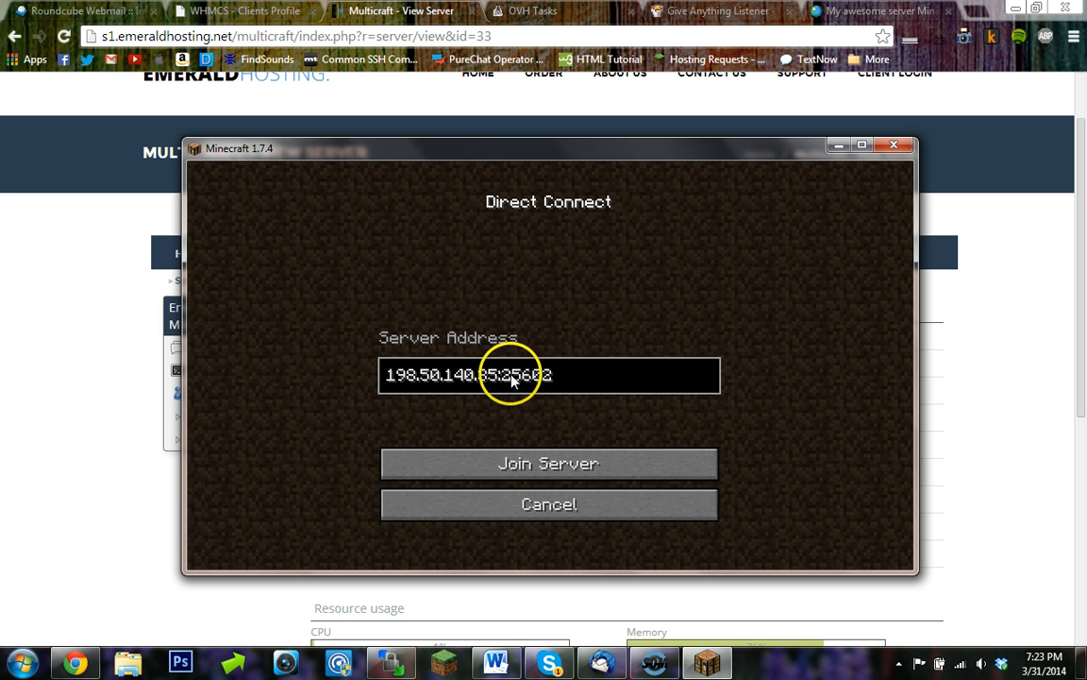
key("Return")
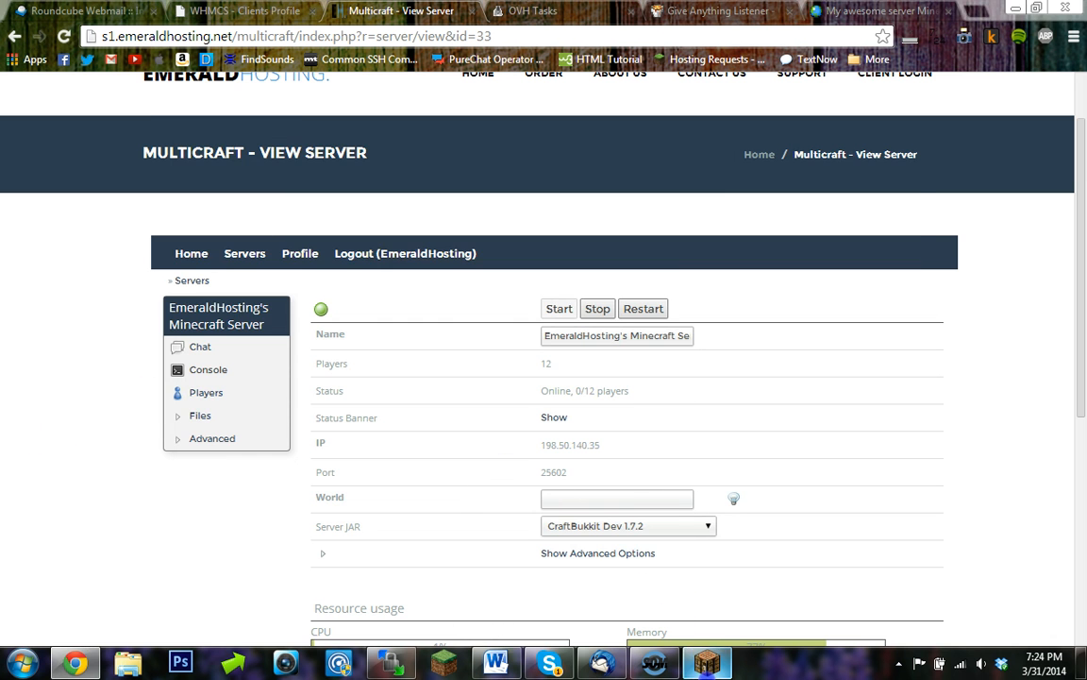
- Check the in-game chat and inventory on the joined server
left_click(707, 663)
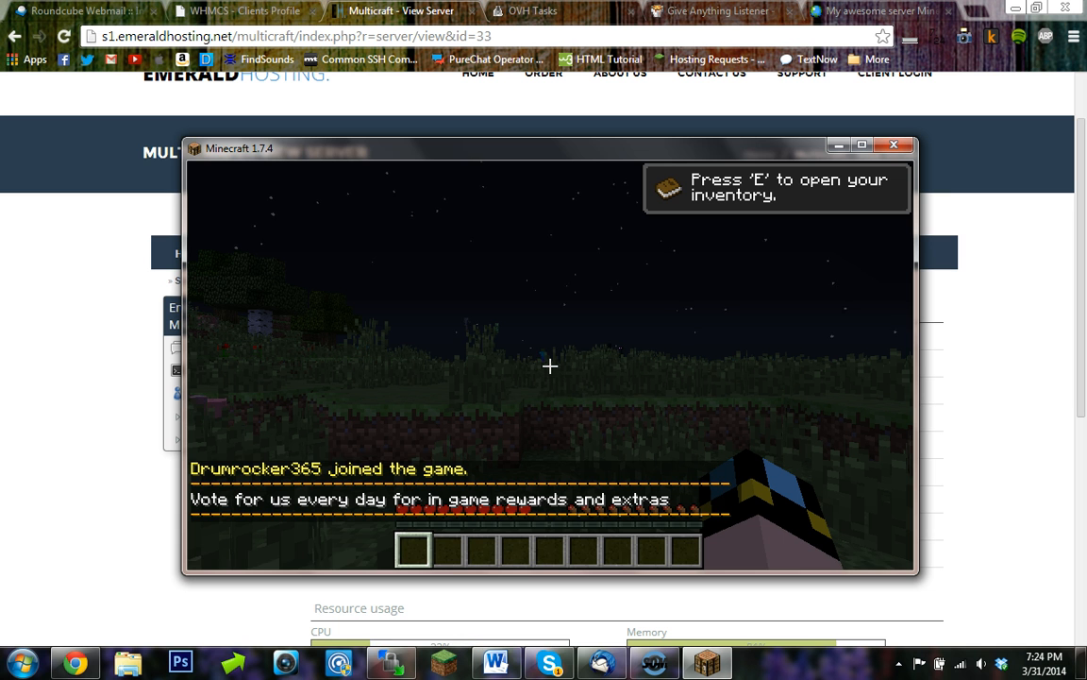
key("t")
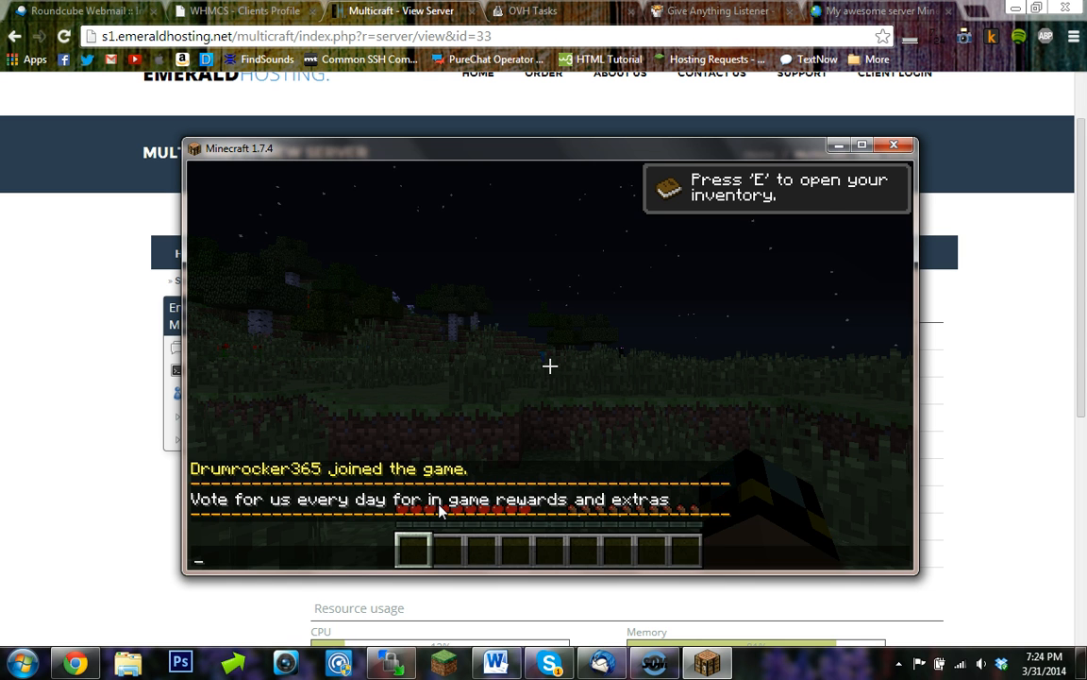
key("Escape")
left_click(550, 365)
key("e")
key("e")
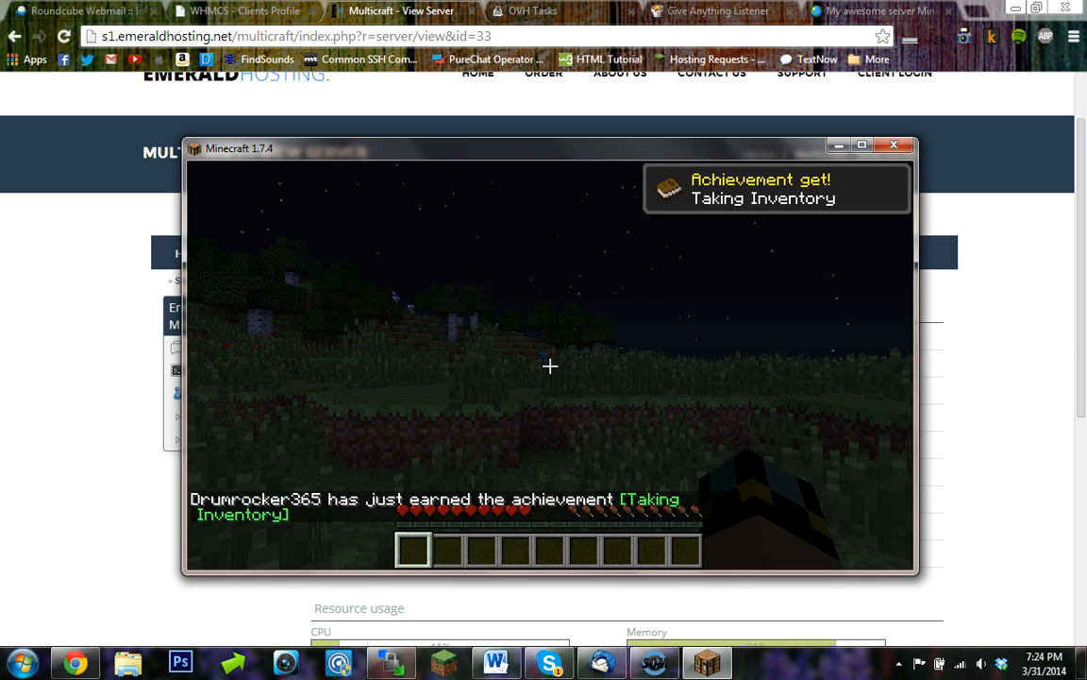
key("t")
- Open the listing's vote page and enter the captcha text
left_click(873, 10)
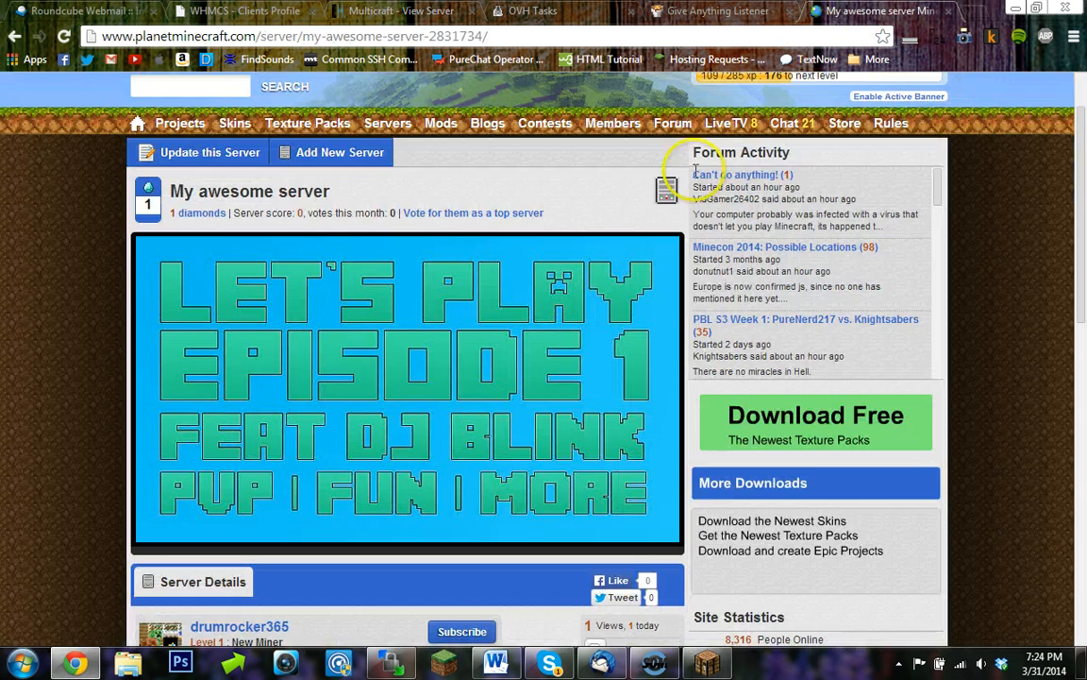
left_click(529, 215)
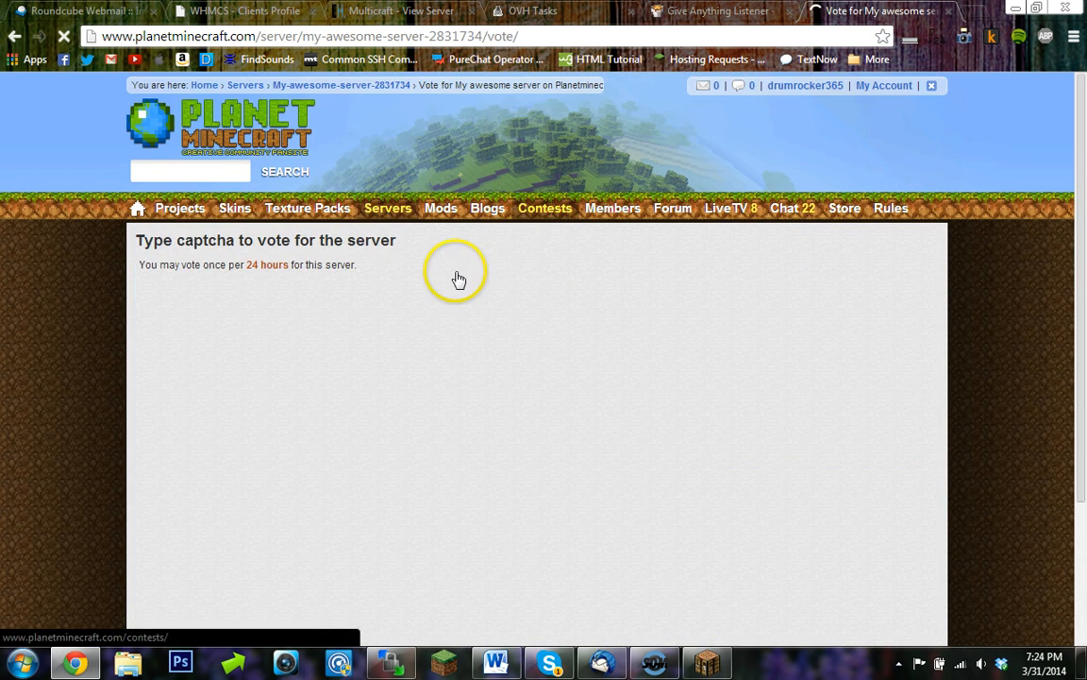
scroll(434, 293, "down", 1)
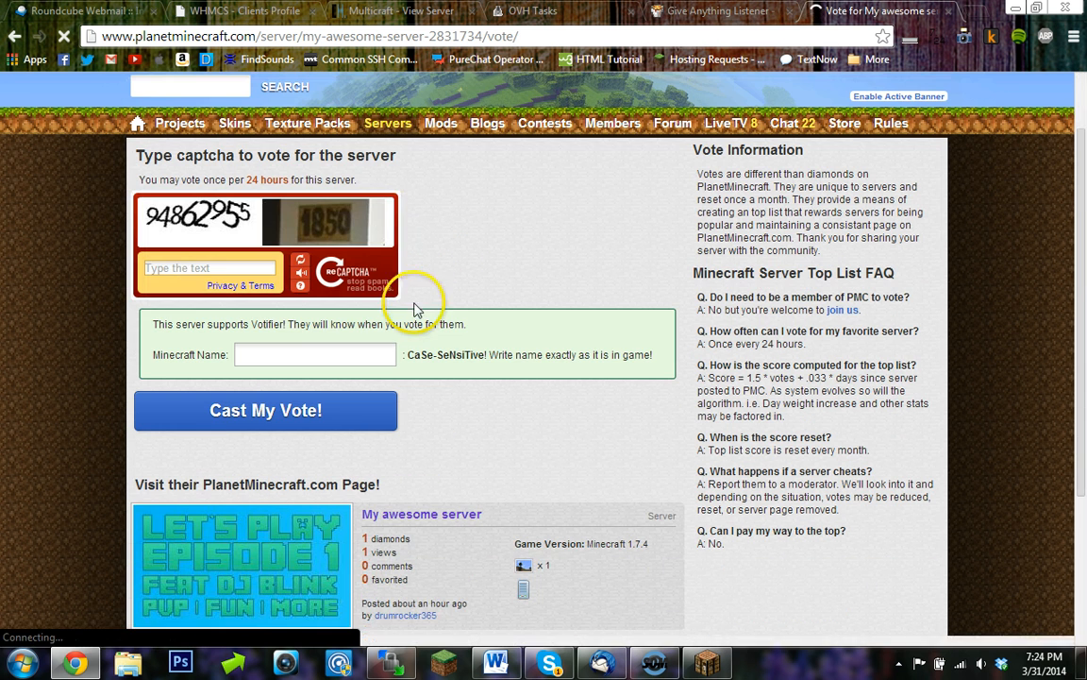
left_click(184, 268)
type("94")
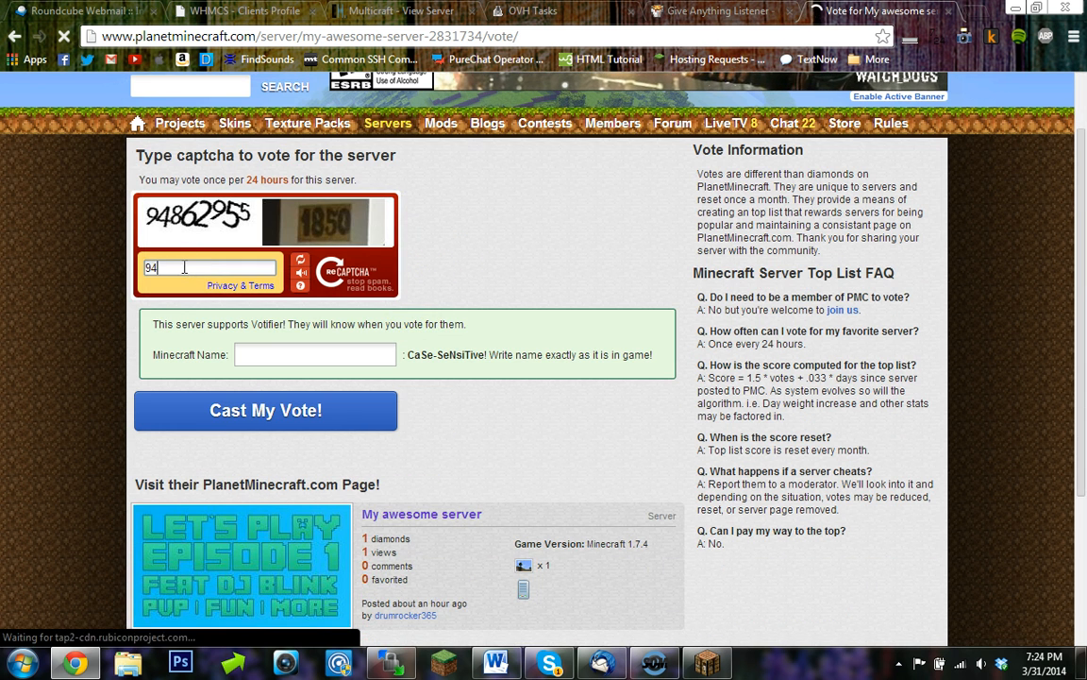
type("8")
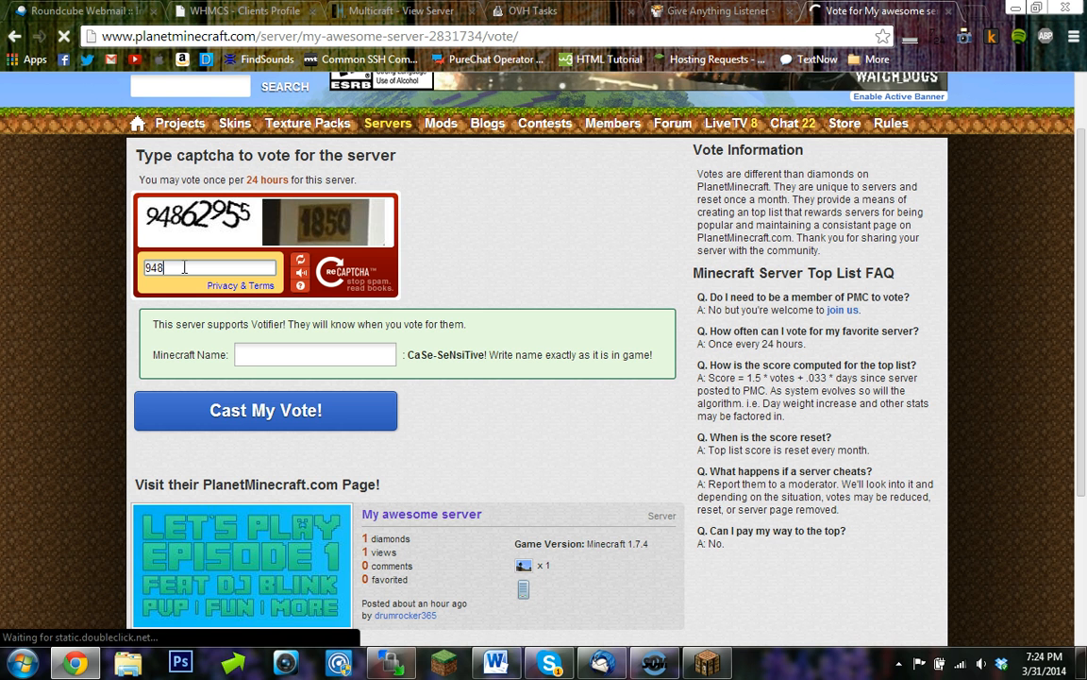
type("62955 1850")
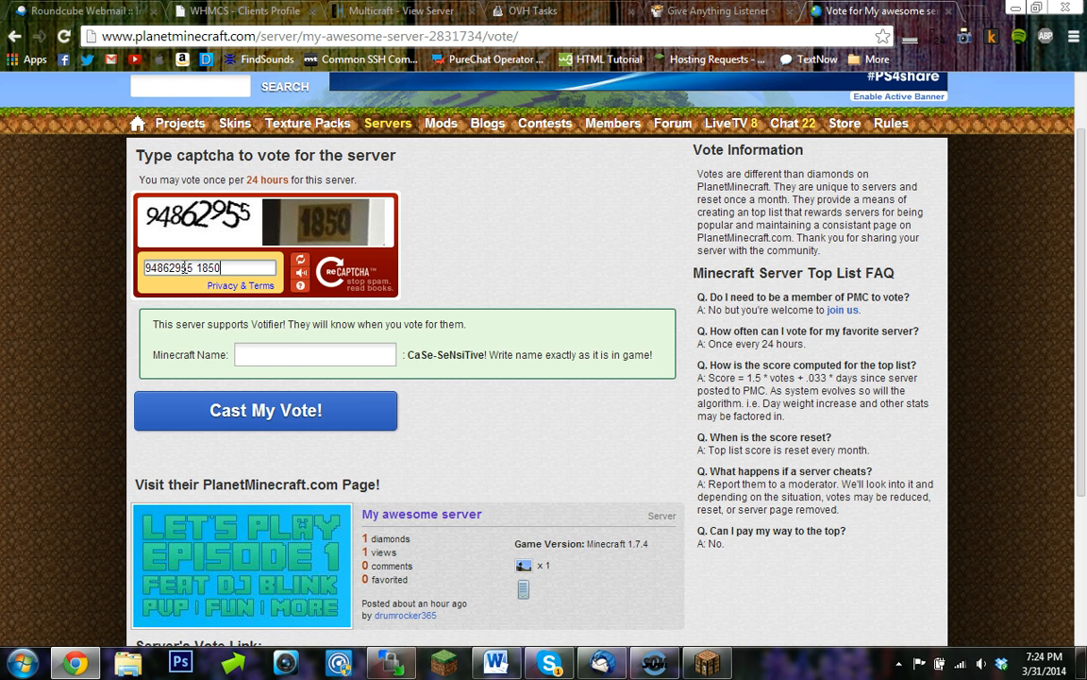
- Enter the player's Minecraft username and cast the vote
left_click(255, 352)
type("Dru")
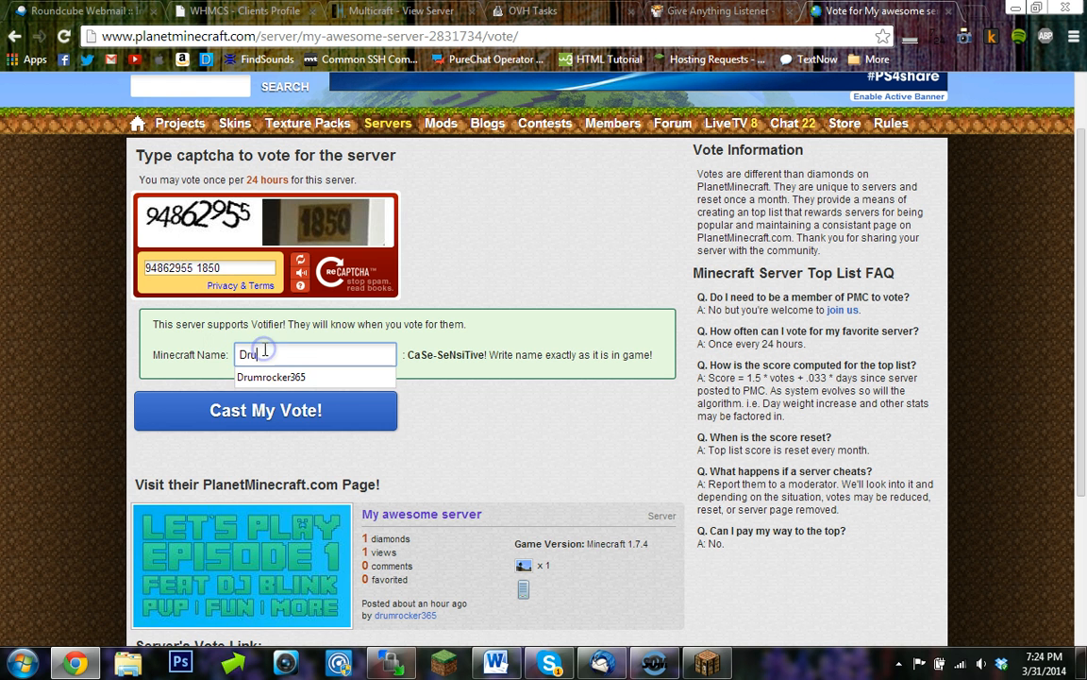
type("mrock")
left_click(272, 375)
left_click(261, 418)
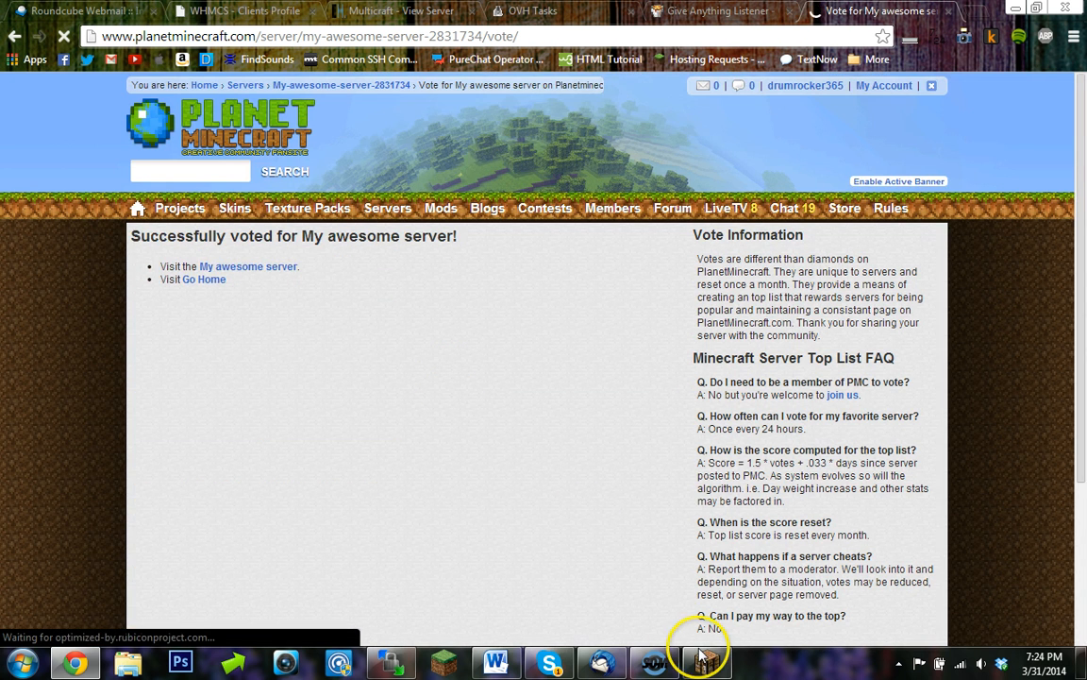
- Switch back to the Minecraft game and check the chat and inventory for the vote reward
left_click(703, 656)
key("Escape")
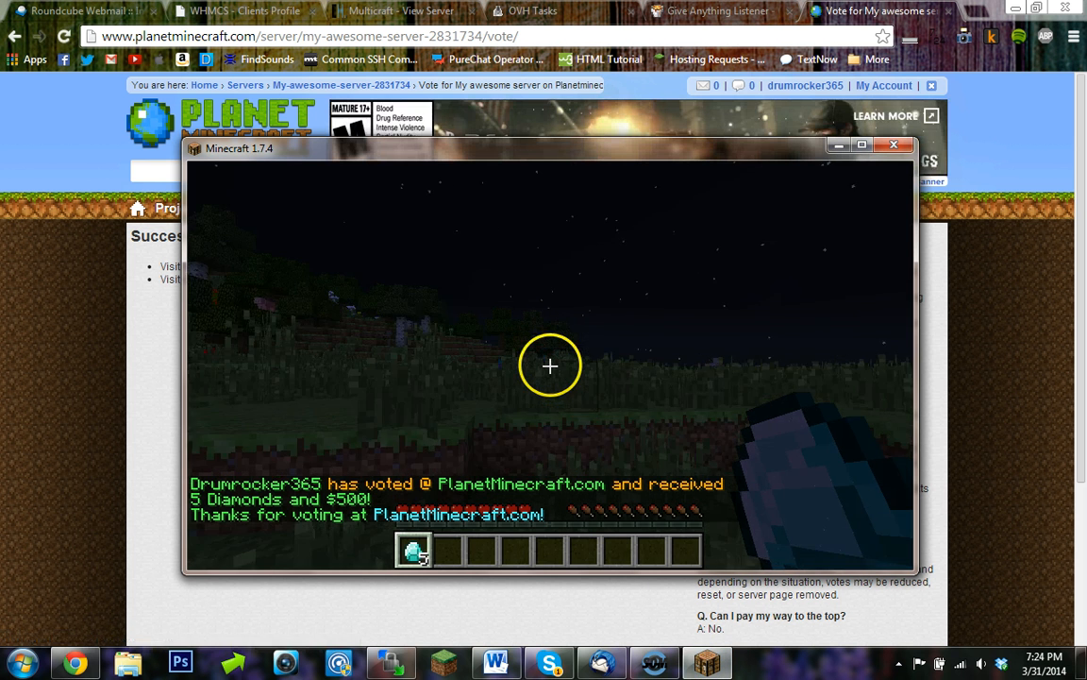
key("t")
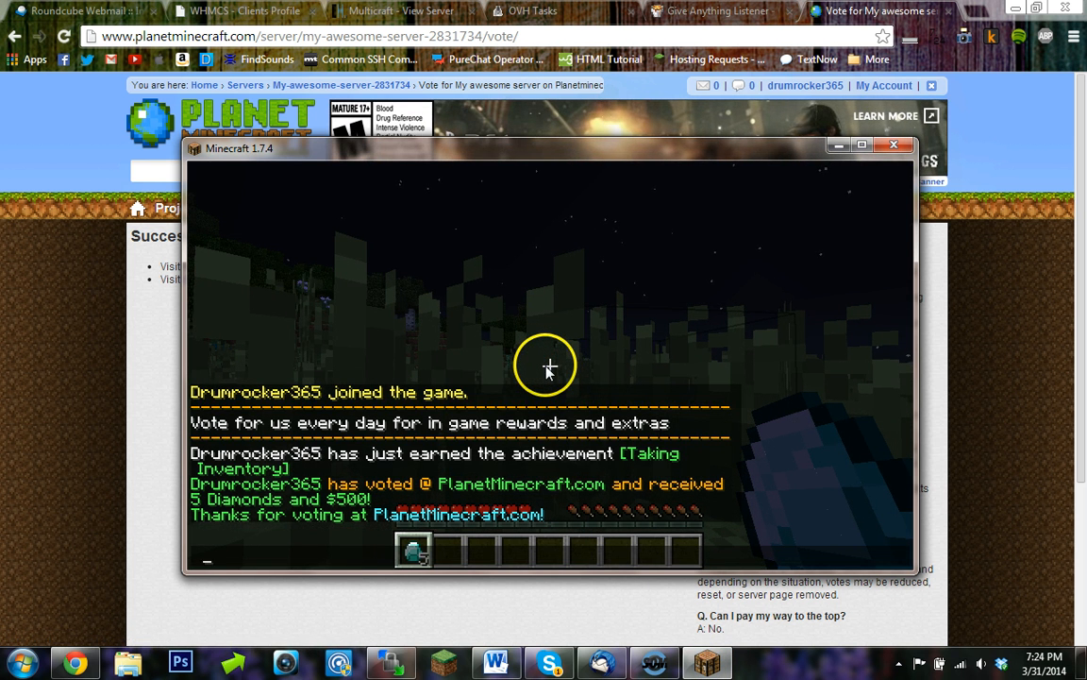
key("BackSpace")
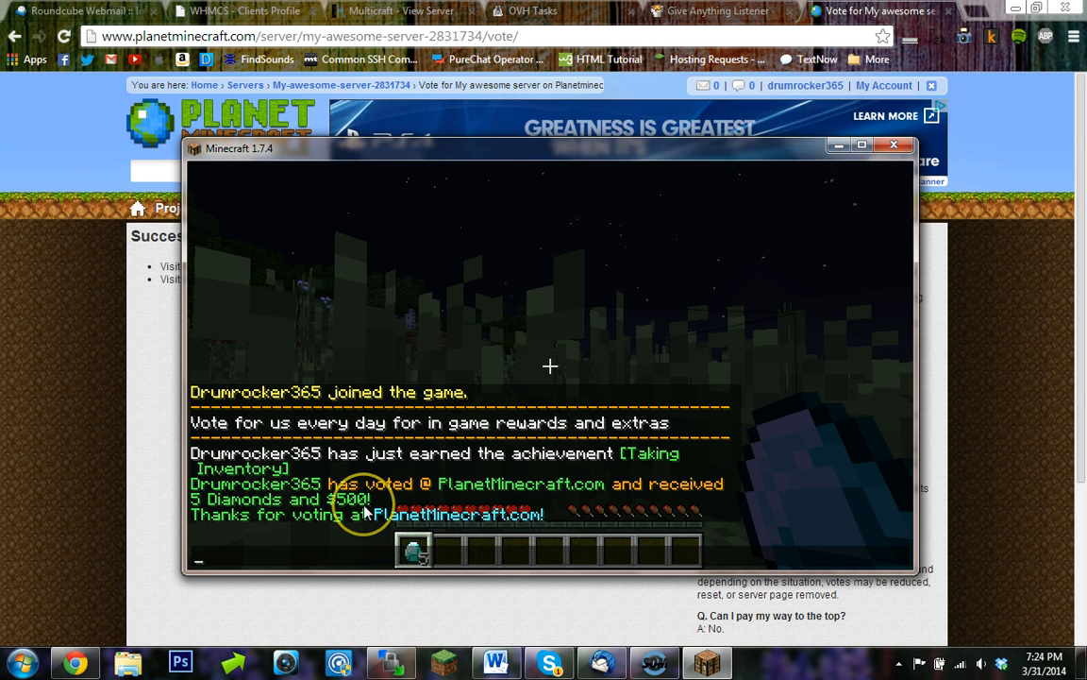
key("Escape")
key("e")
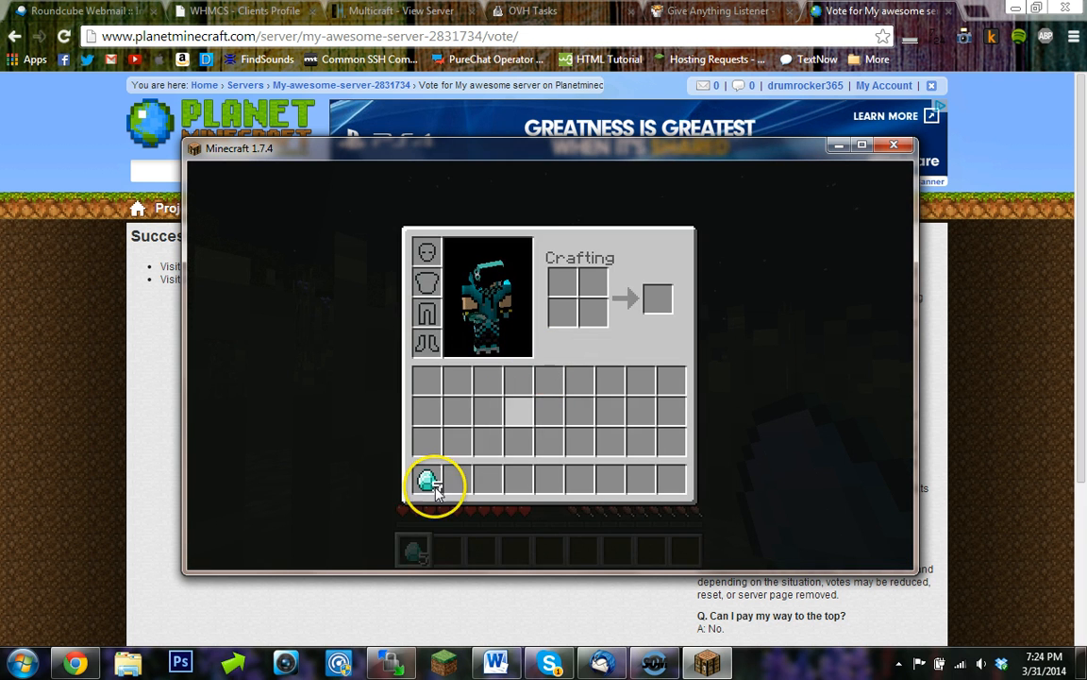
key("e")
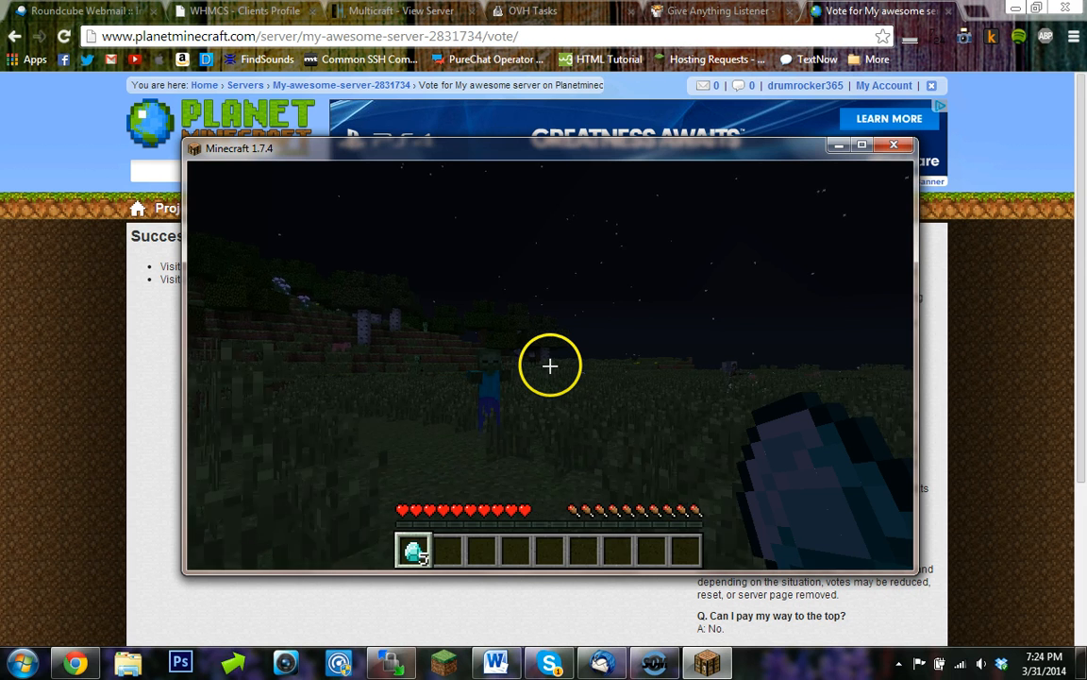
key("w")
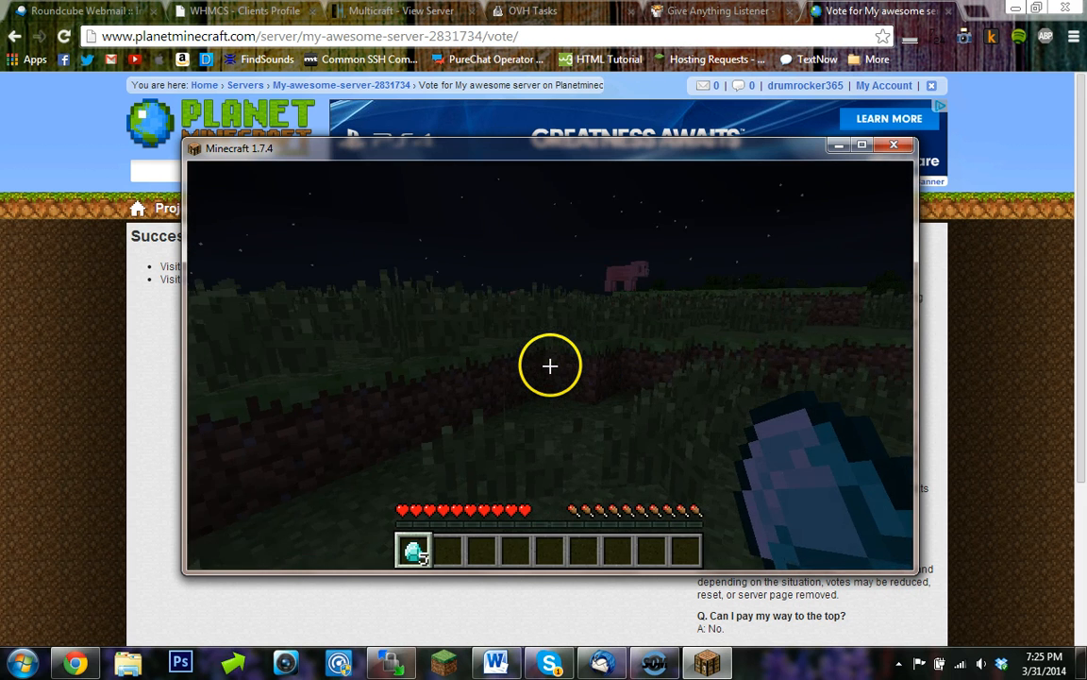
key("w")
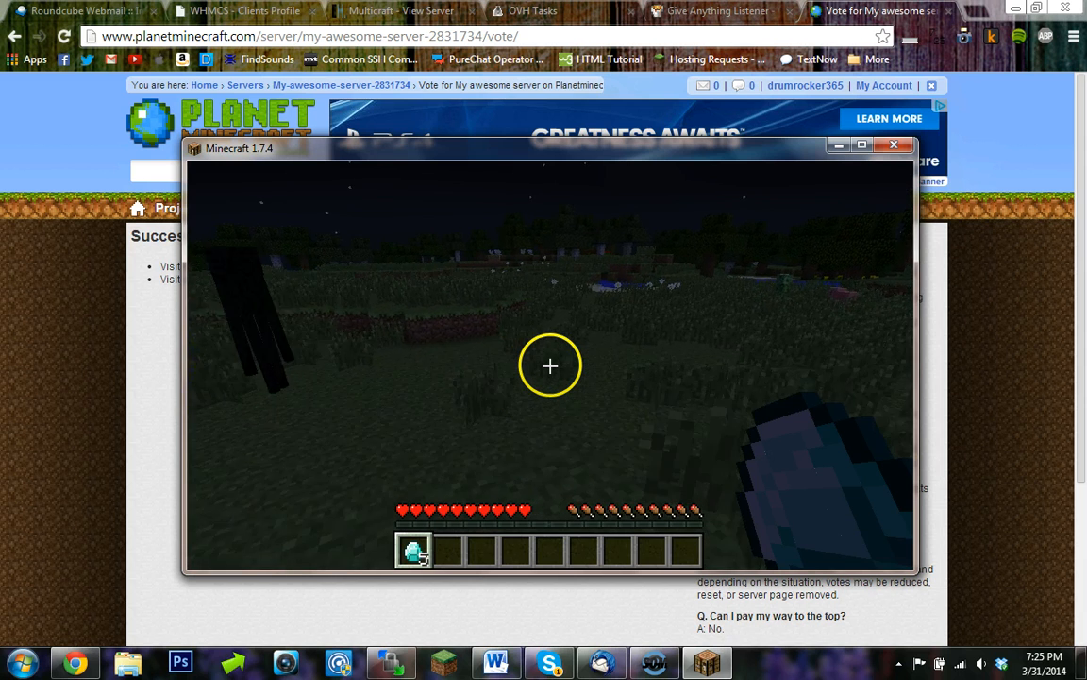
key("w")
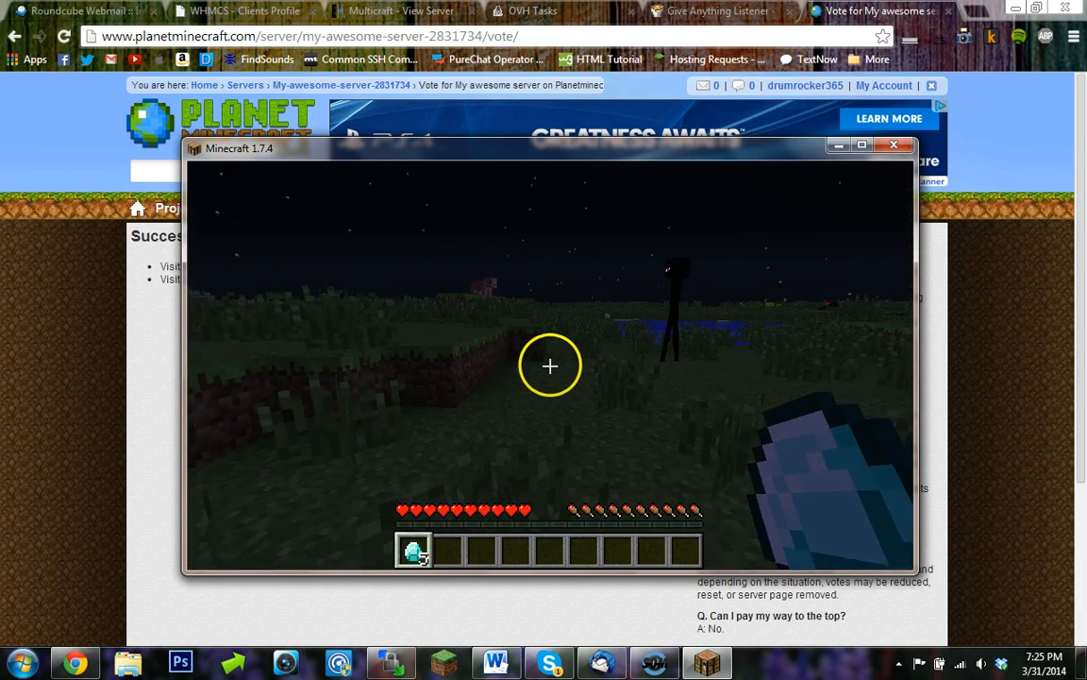
key("w")
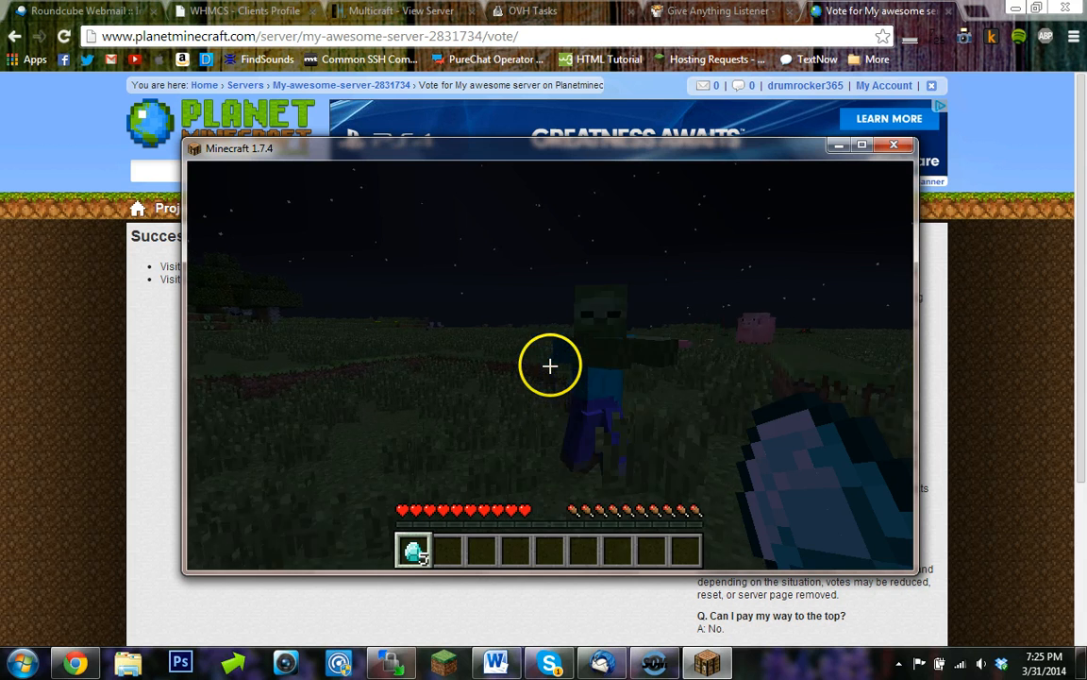
left_click(550, 365)
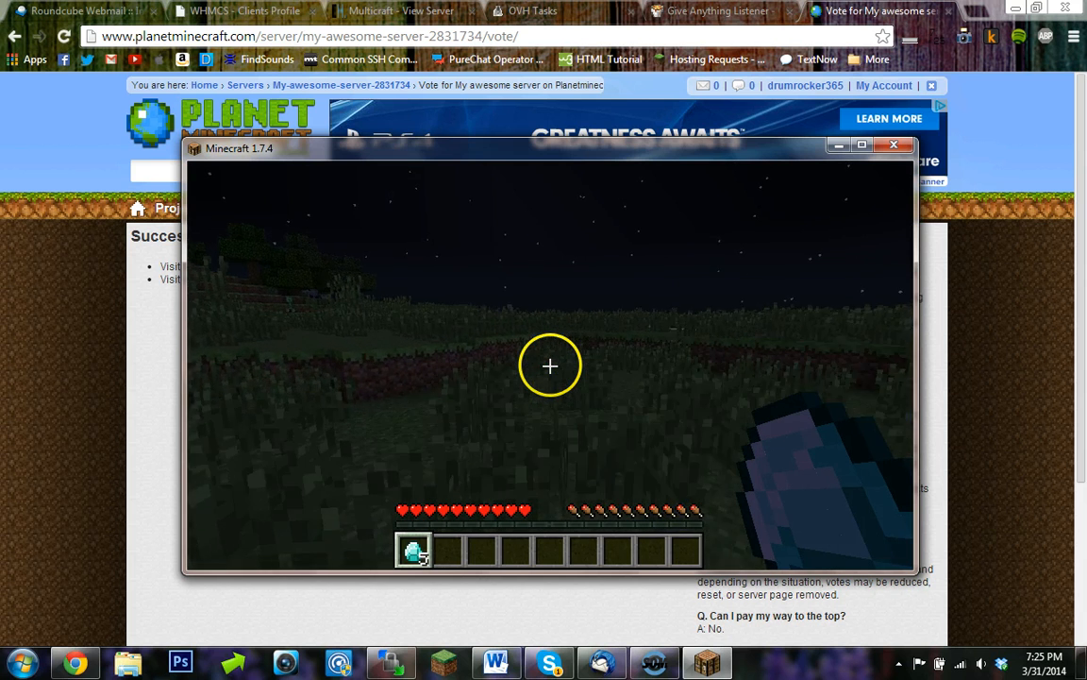
- Disconnect from the server through the game menu
key("Escape")
left_click(553, 454)
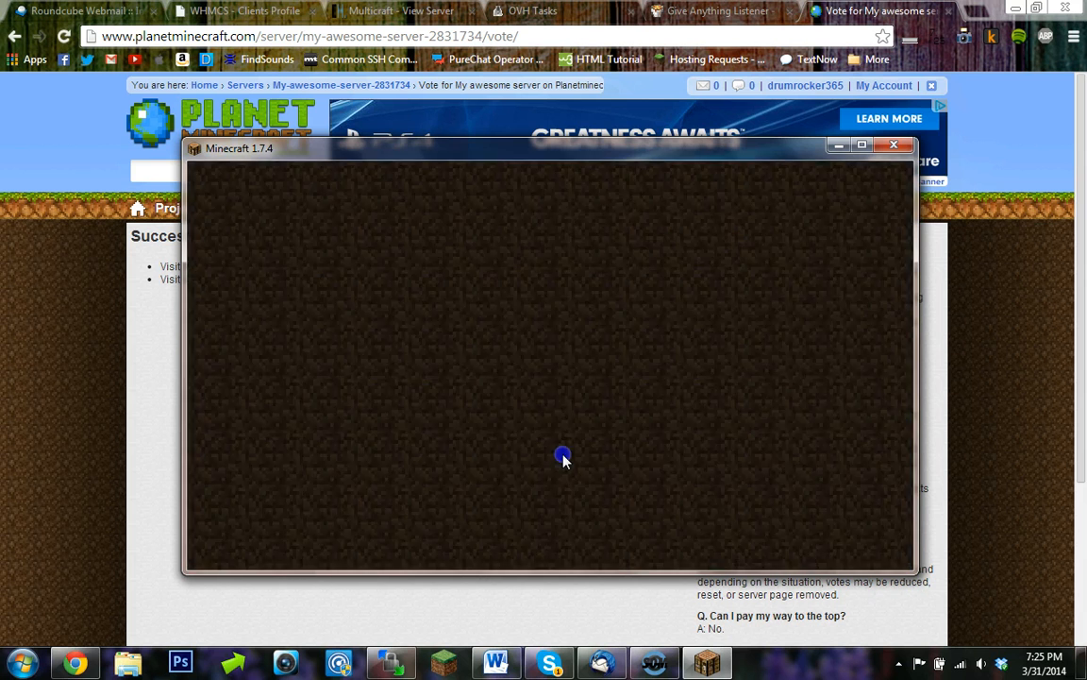
left_click(651, 665)
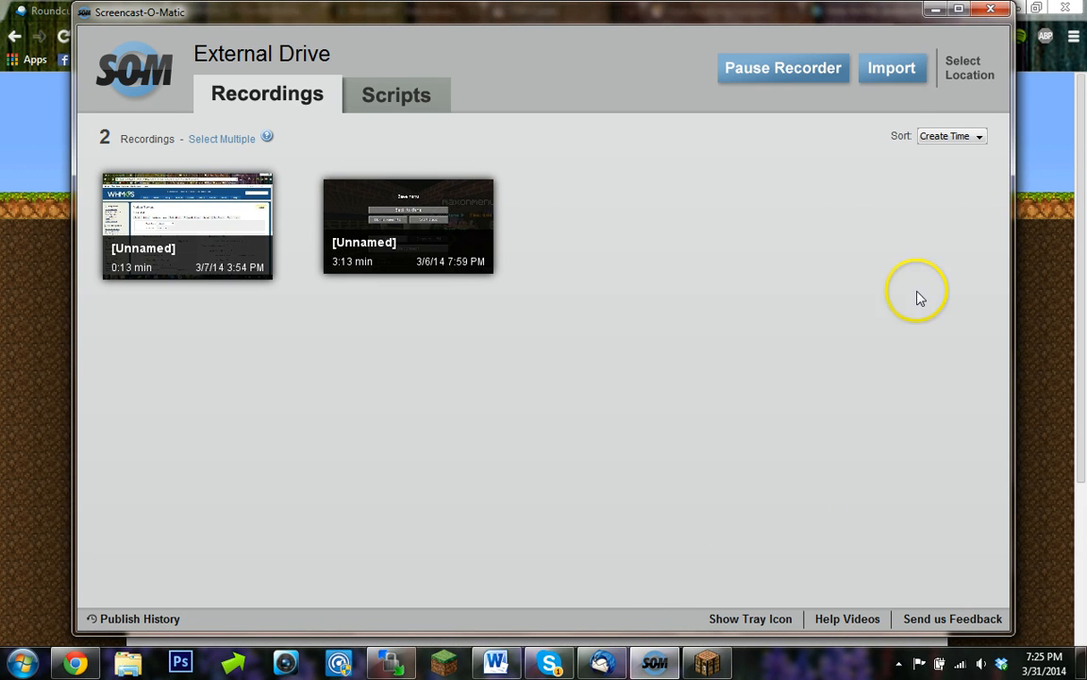